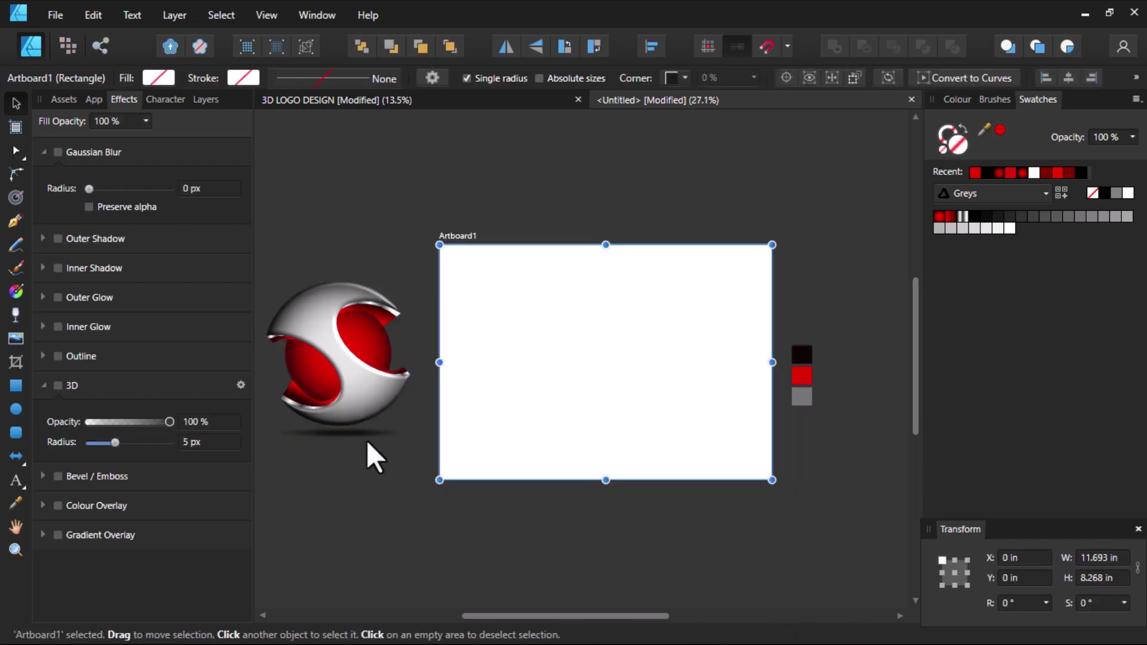
Switch to the Ellipse Tool, ready to draw on the blank 11.693 × 8.268 in artboard
click(15, 409)
scroll(510, 394, up, 2)
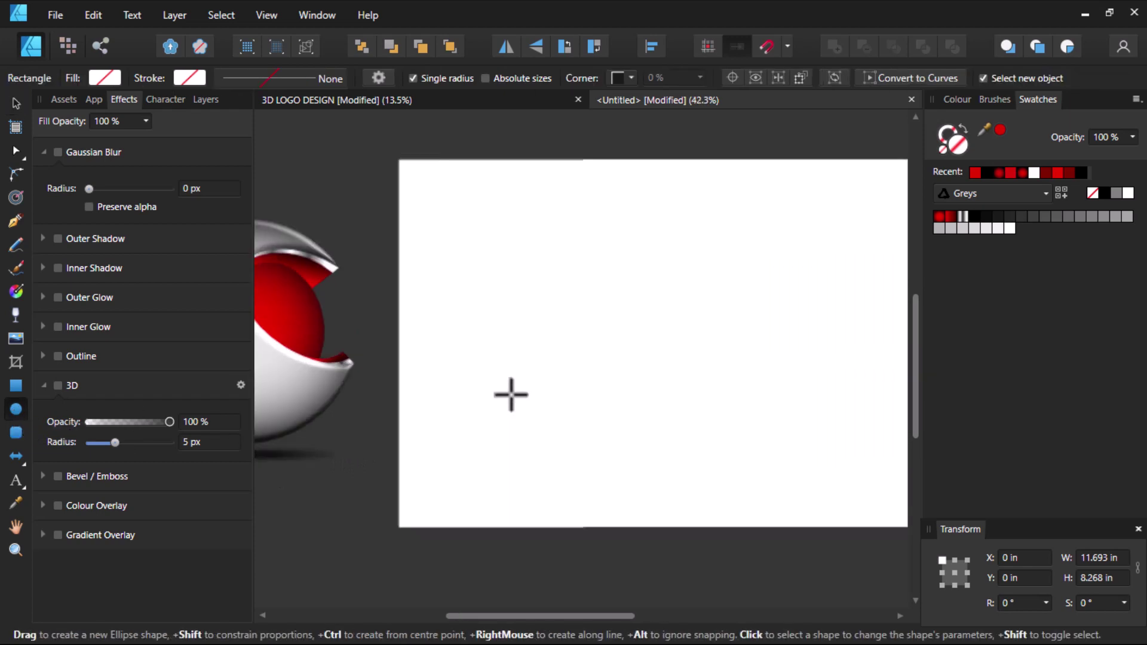
scroll(513, 382, down, 1)
scroll(543, 358, down, 1)
scroll(561, 332, up, 1)
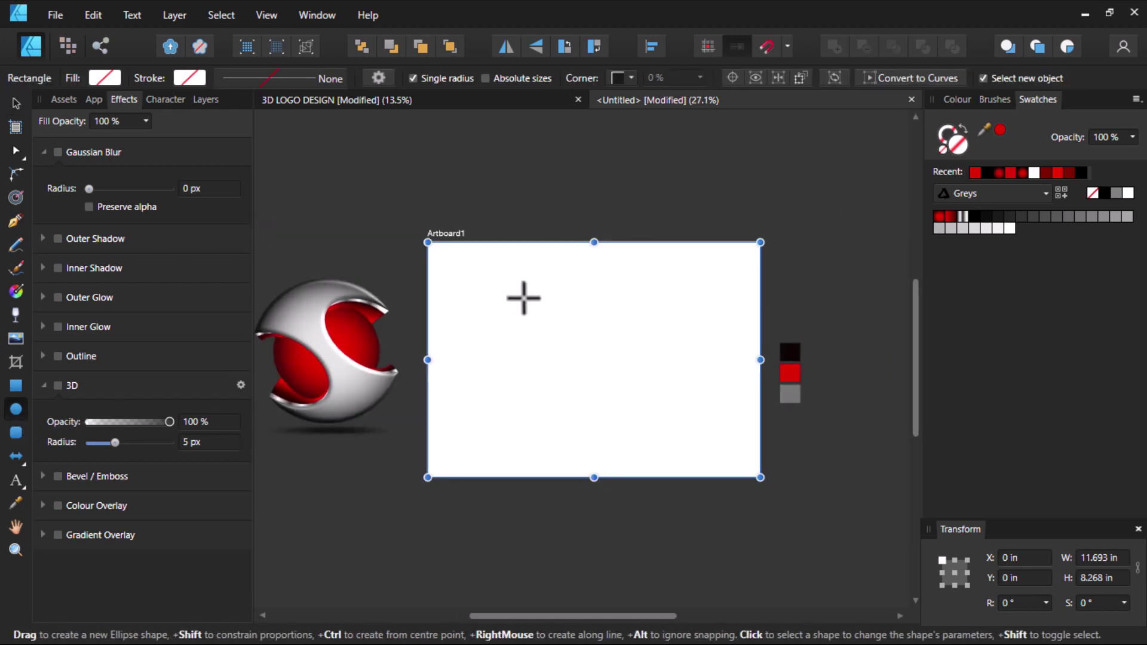
Draw a 5.131 in circle and centre it horizontally and vertically on the artboard
drag(523, 298, 668, 444)
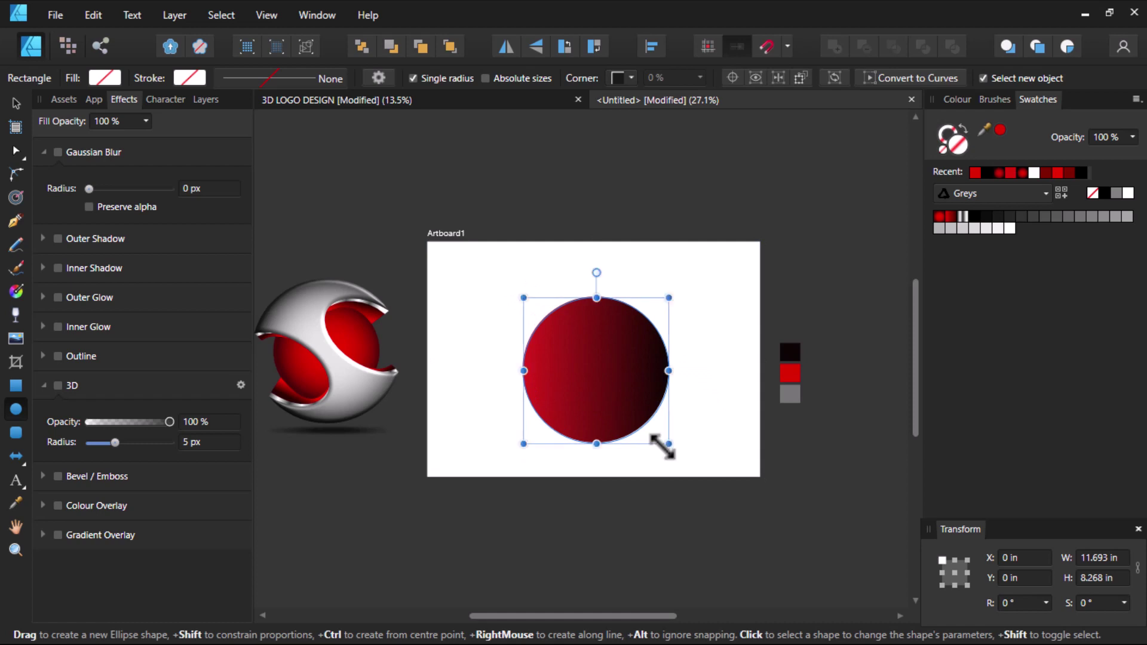
scroll(597, 397, up, 2)
key(v)
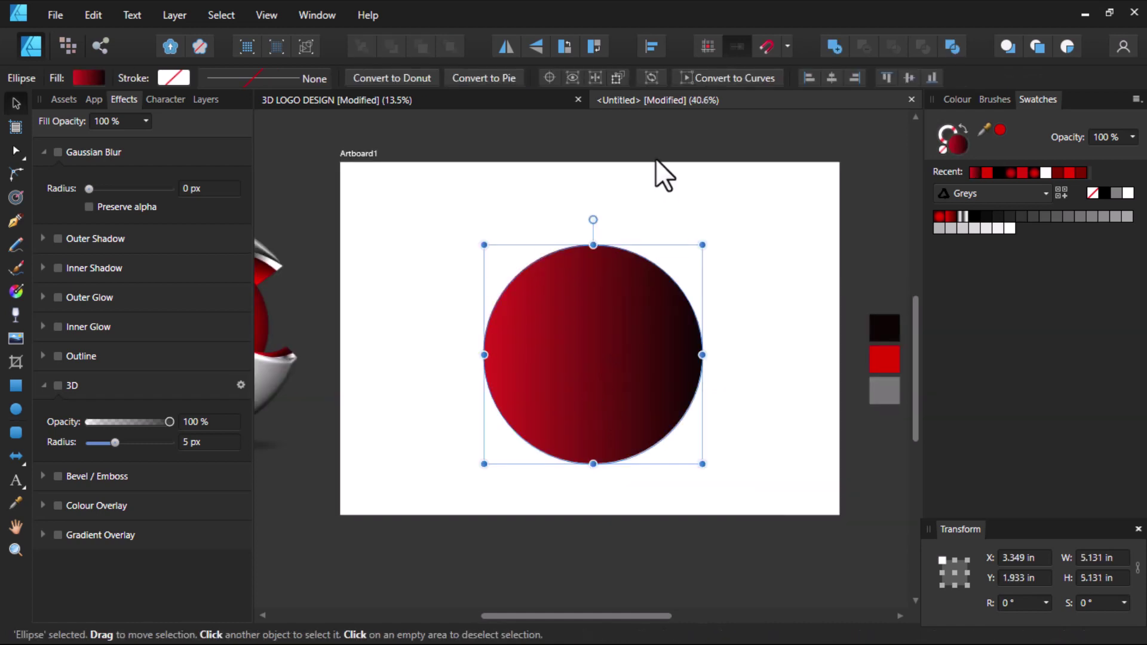
click(831, 77)
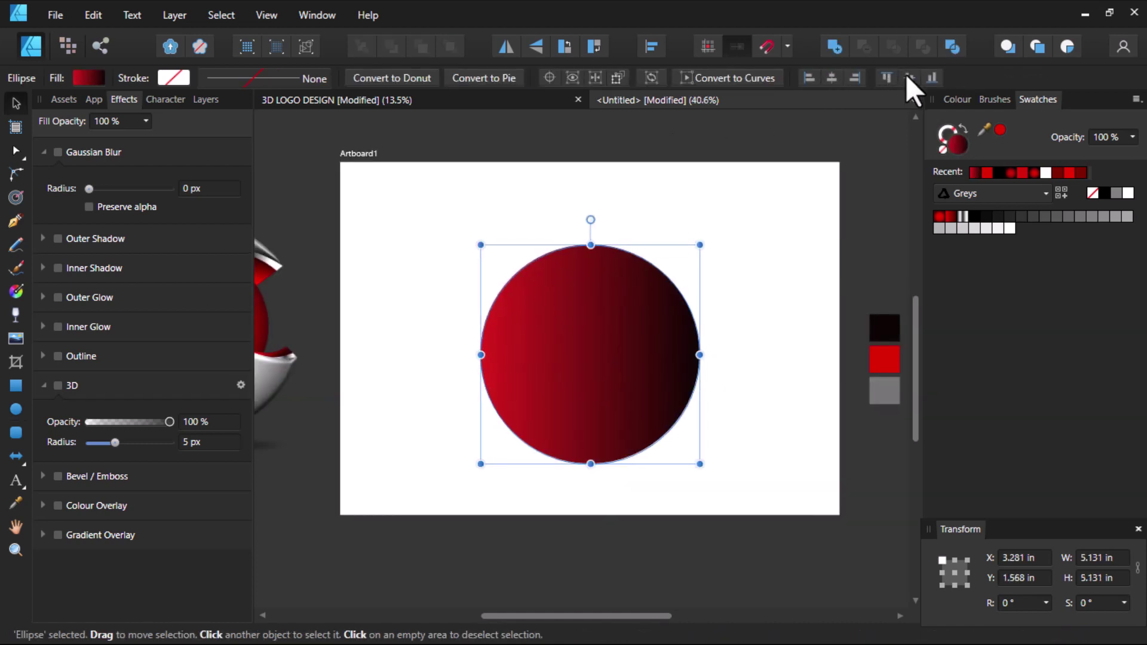
click(908, 77)
Fill the circle mid grey with no stroke and nudge it slightly down-right
click(987, 217)
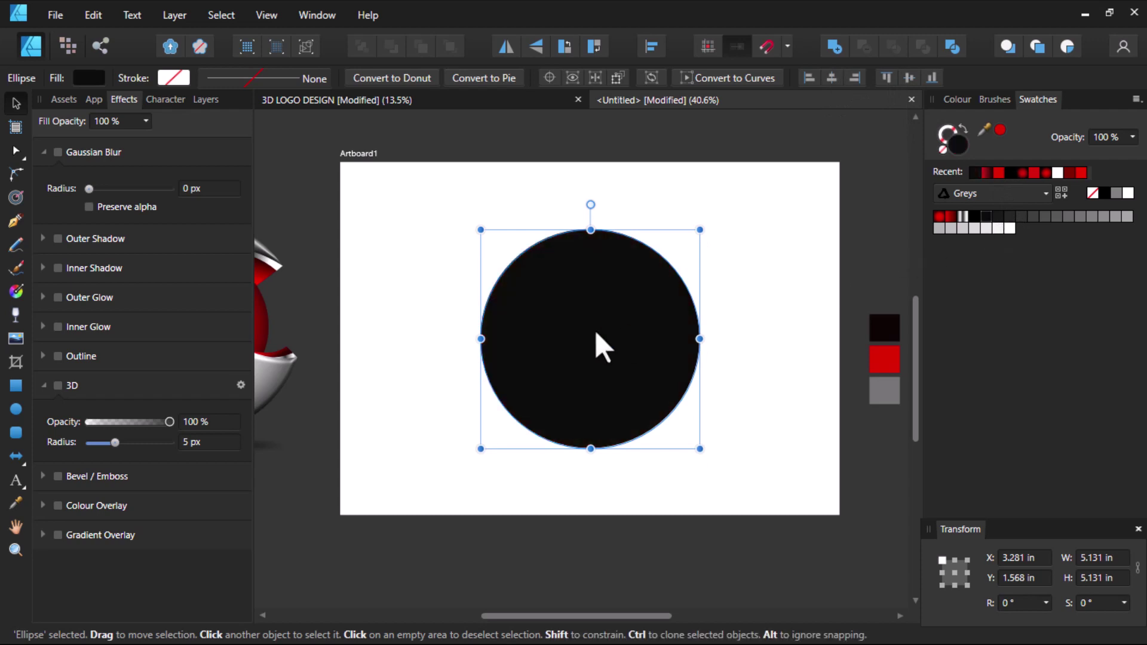
scroll(532, 349, down, 2)
scroll(532, 349, up, 2)
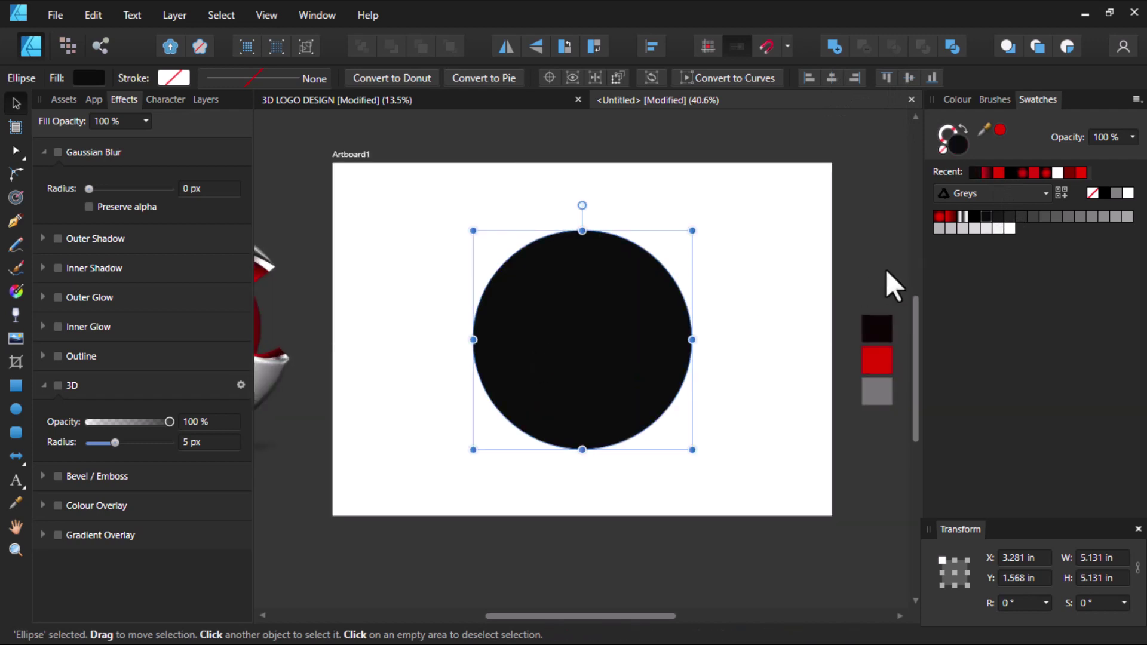
click(952, 227)
scroll(592, 325, down, 1)
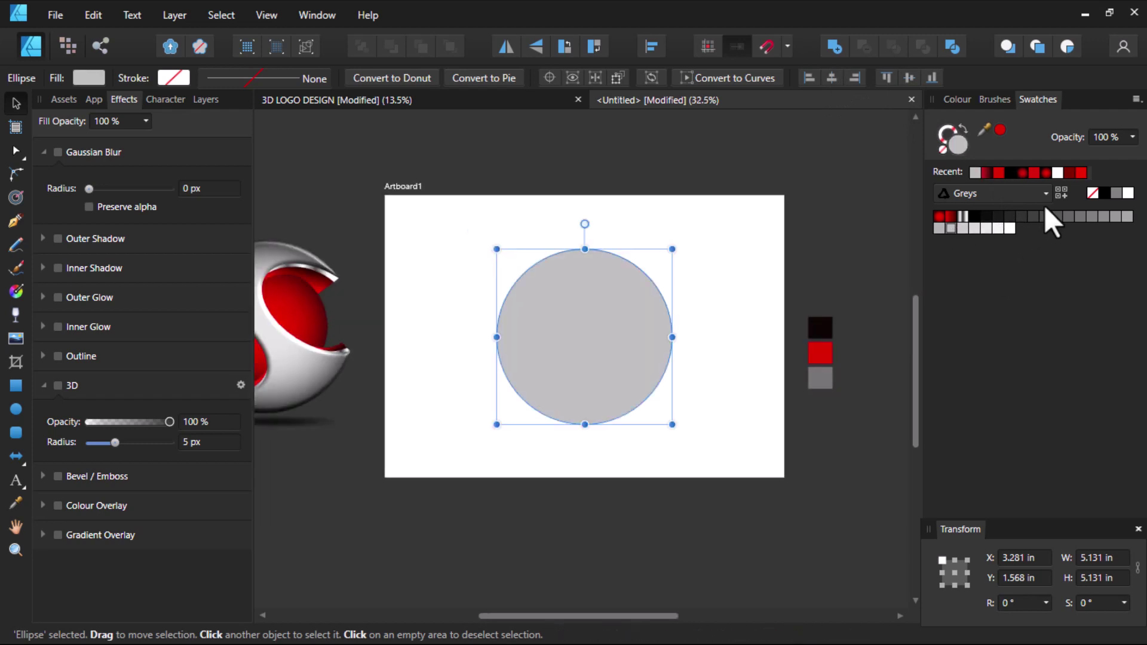
click(1067, 217)
scroll(593, 318, up, 1)
scroll(582, 329, down, 1)
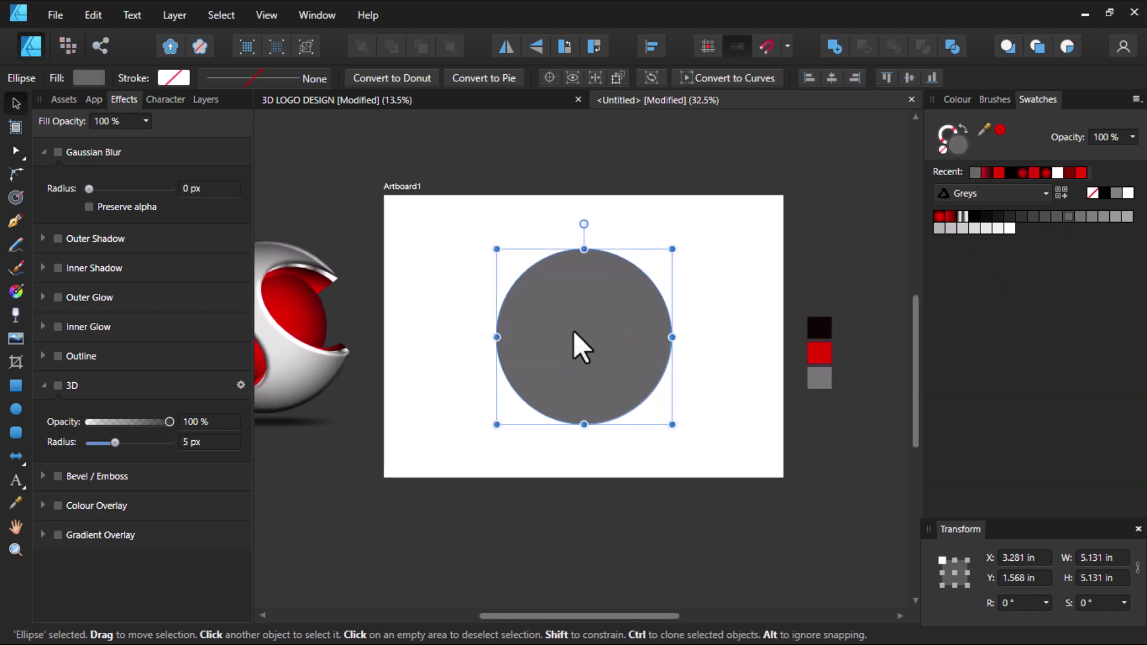
scroll(573, 331, up, 1)
drag(575, 330, 579, 339)
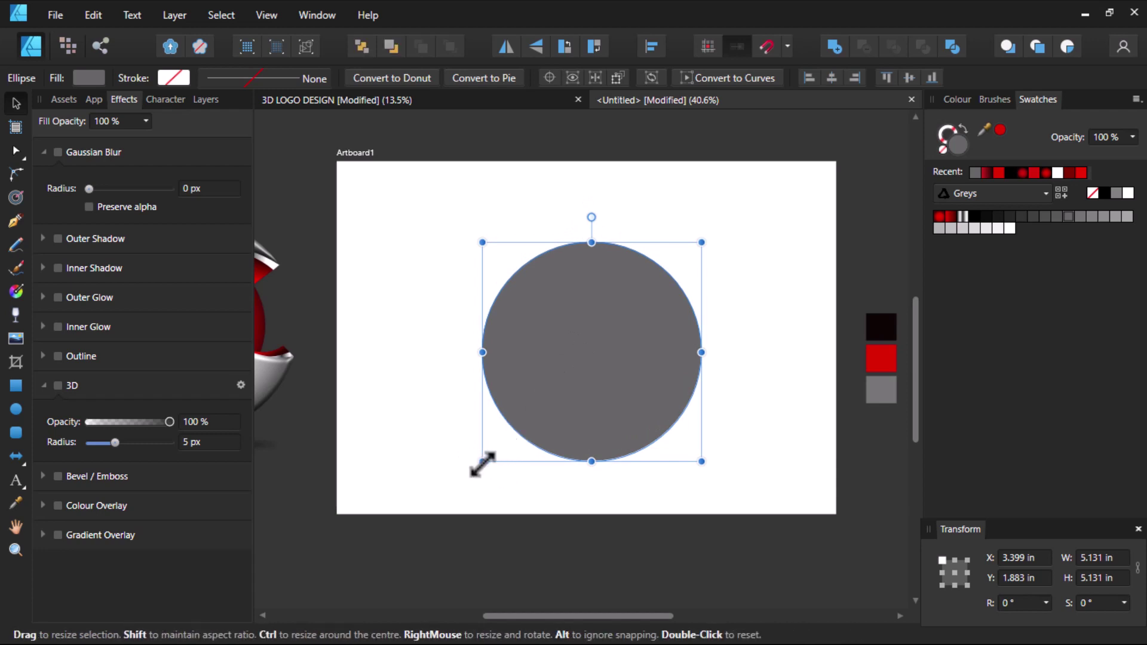
Draw a small near-black ellipse, tilted about 23°, over the circle's upper-right edge
mouse_move(482, 462)
mouse_down()
mouse_move(556, 385)
mouse_move(565, 338)
mouse_up()
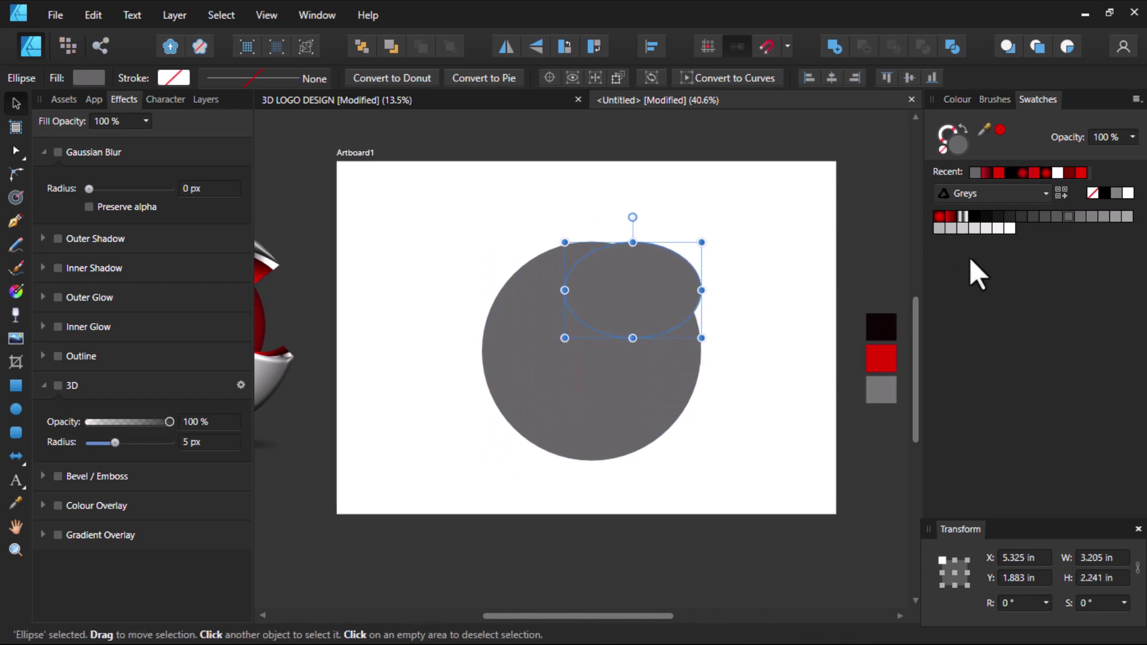
click(1001, 215)
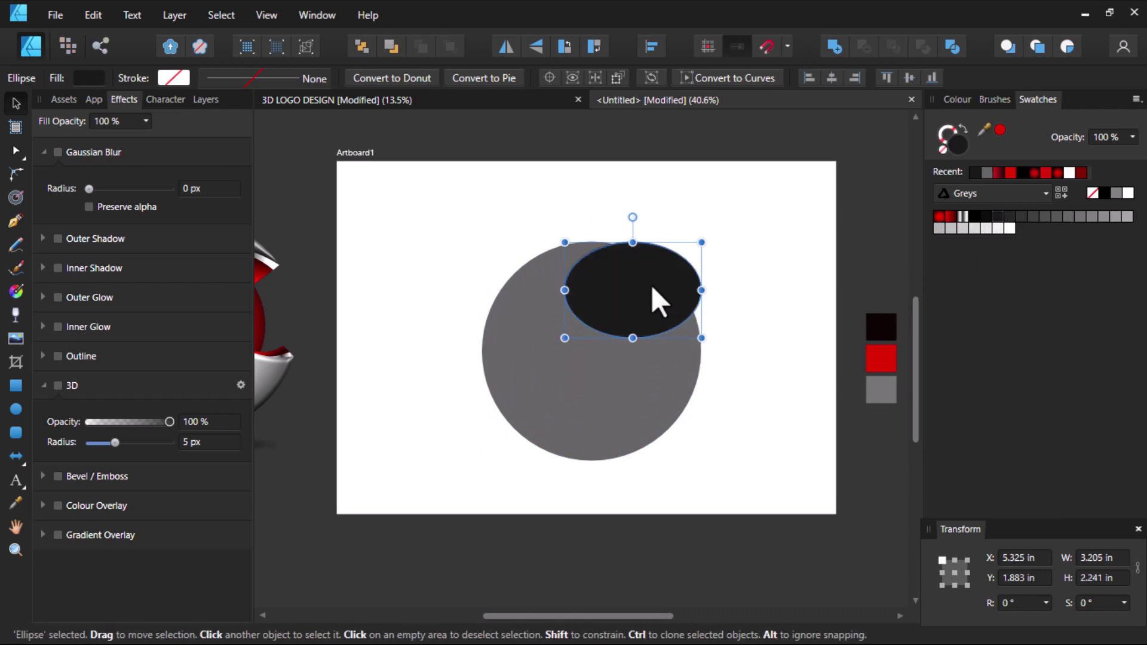
drag(657, 296, 662, 301)
drag(721, 248, 739, 283)
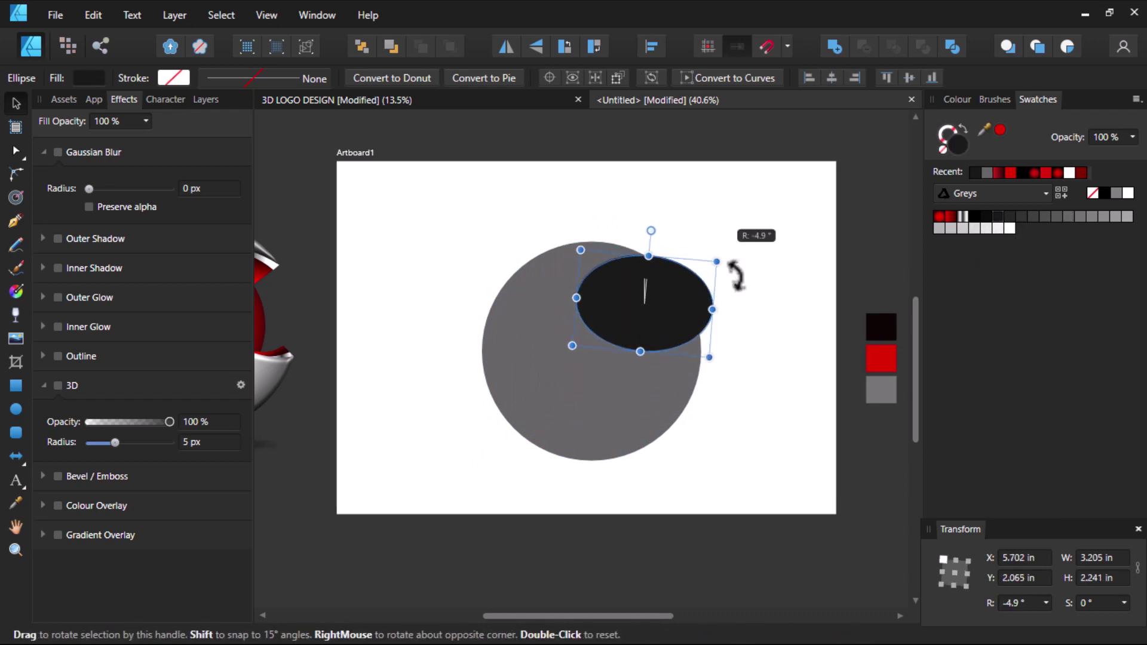
mouse_move(669, 292)
mouse_down()
mouse_move(677, 315)
mouse_move(744, 305)
mouse_up()
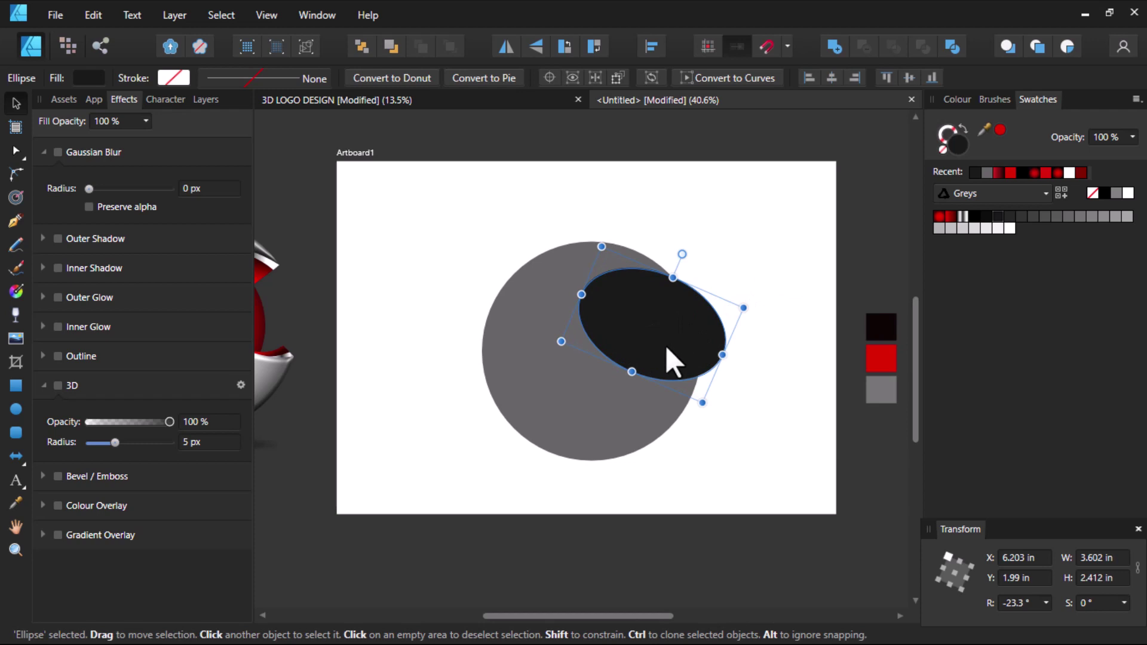
drag(665, 345, 668, 339)
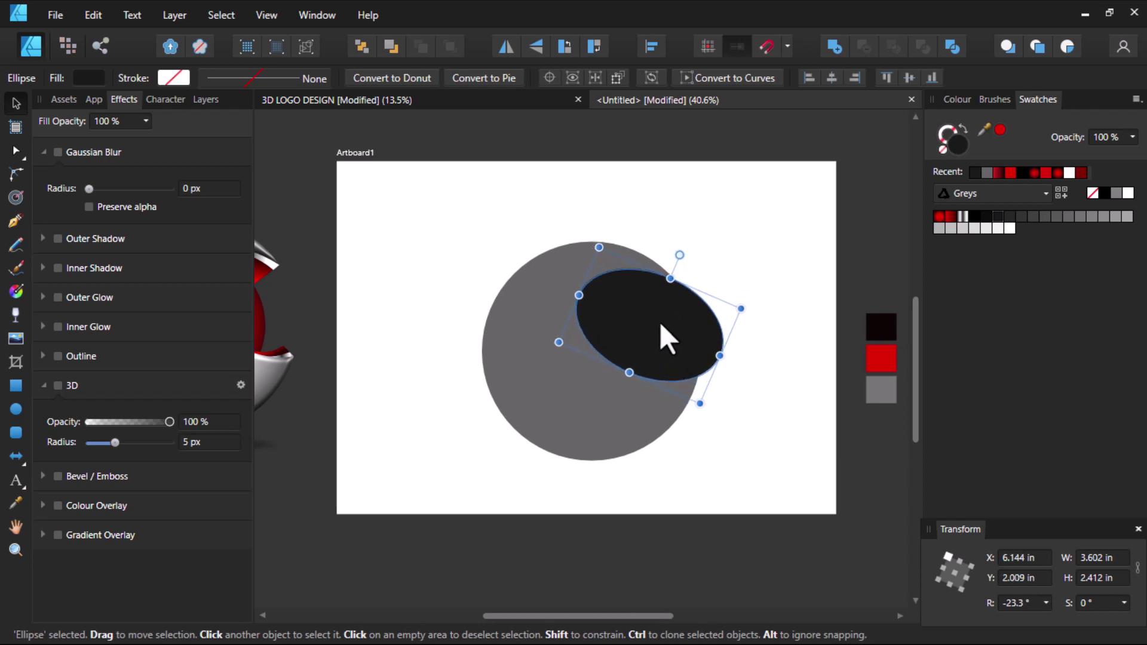
Duplicate the ellipse to the lower-left edge, rotate both to about −30°, and select the circle too
mouse_move(660, 320)
mouse_down()
mouse_move(554, 399)
mouse_move(536, 382)
mouse_up()
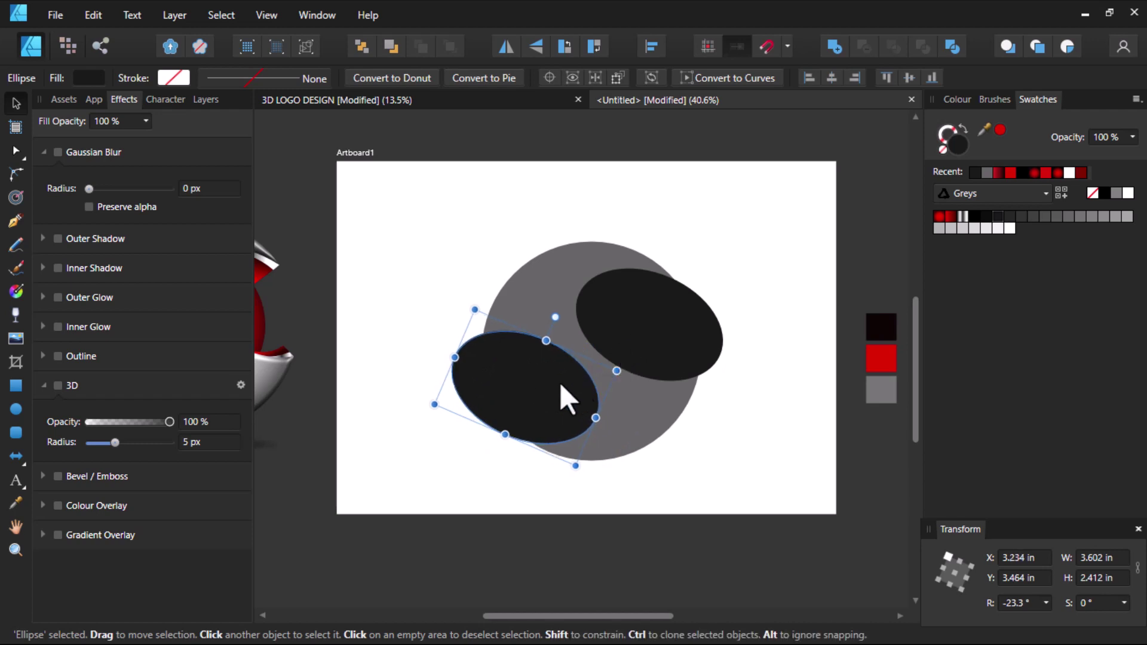
mouse_move(561, 385)
mouse_down()
mouse_move(546, 375)
mouse_move(557, 379)
mouse_up()
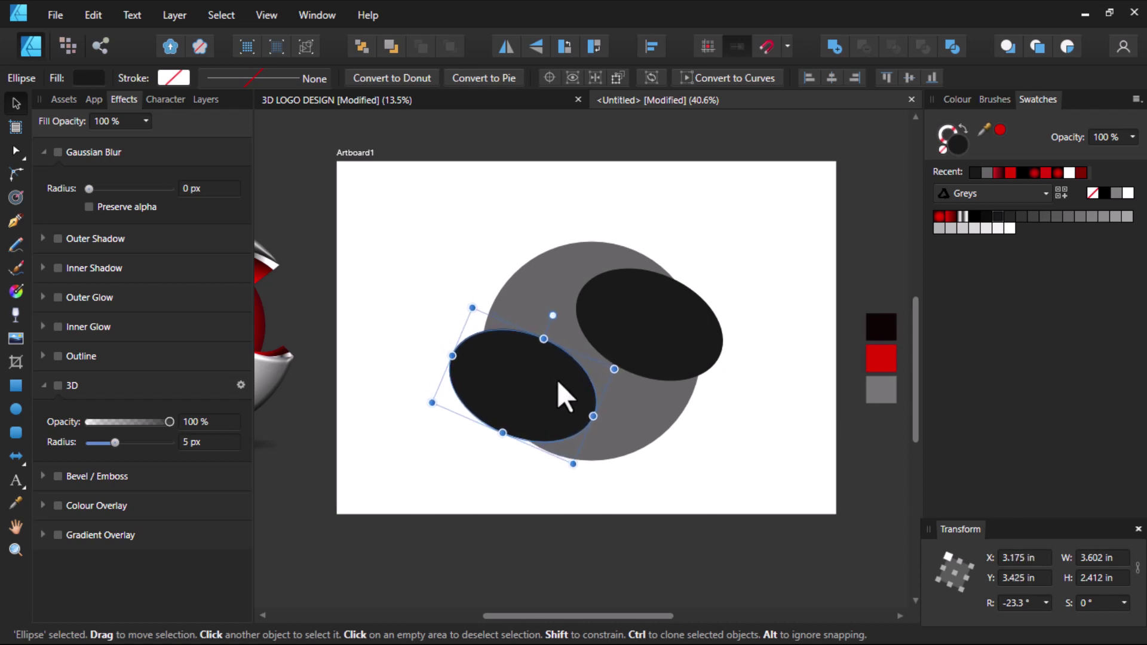
shift+click(655, 334)
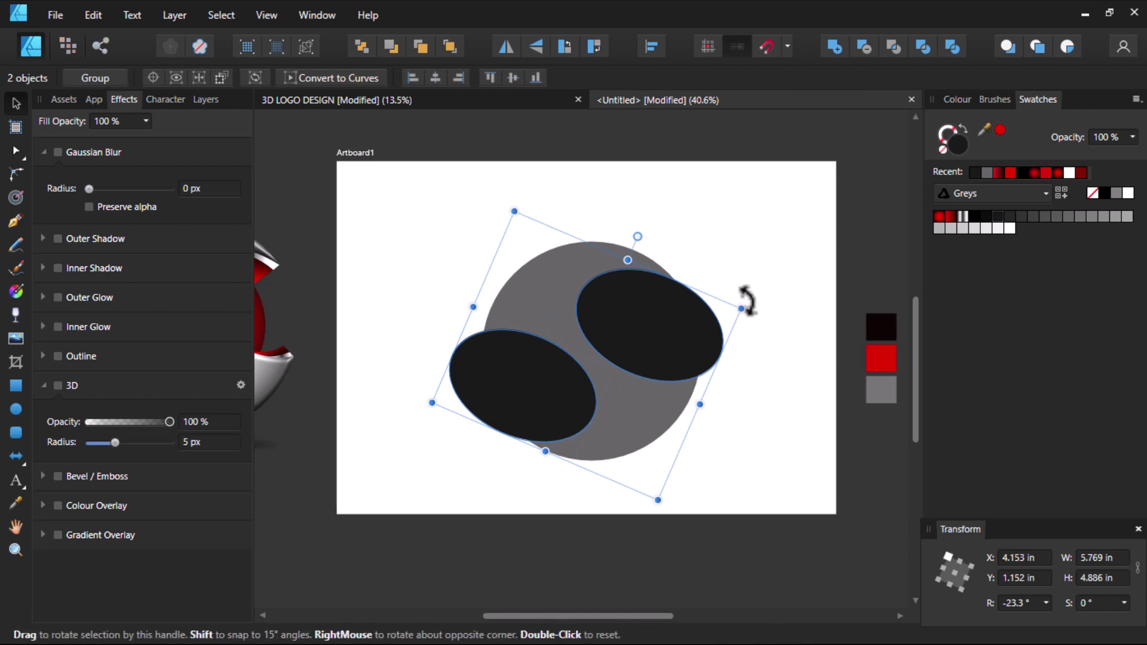
drag(747, 303, 752, 324)
shift+click(543, 266)
scroll(582, 299, down, 2)
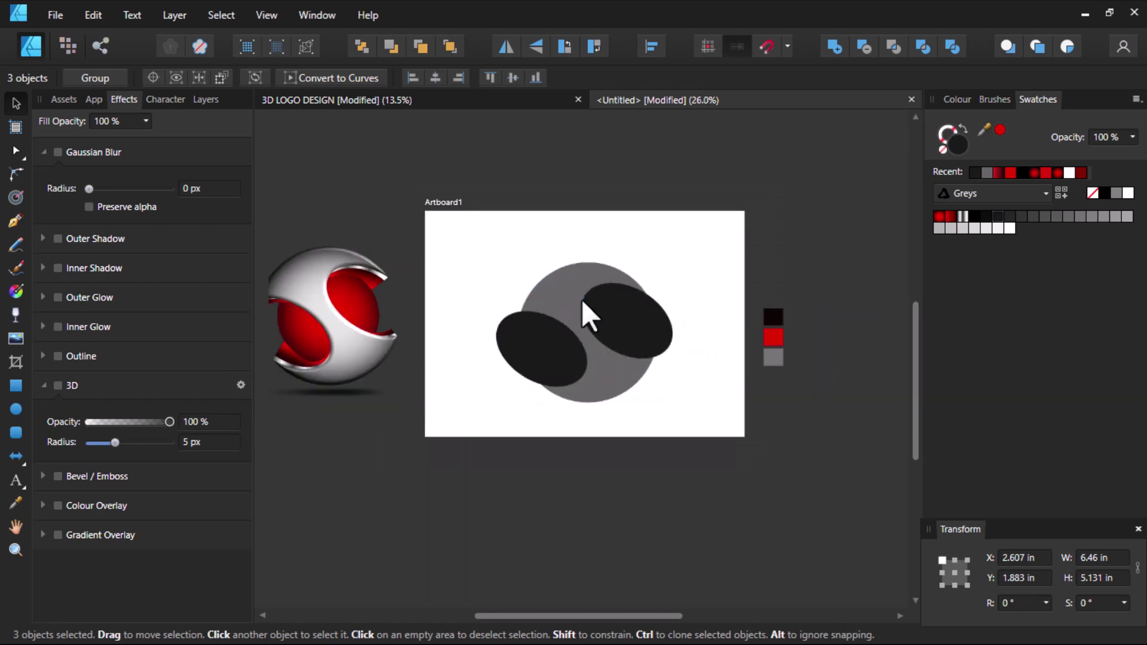
Subtract the ellipses from the circle, inspect the result, then undo it
click(864, 47)
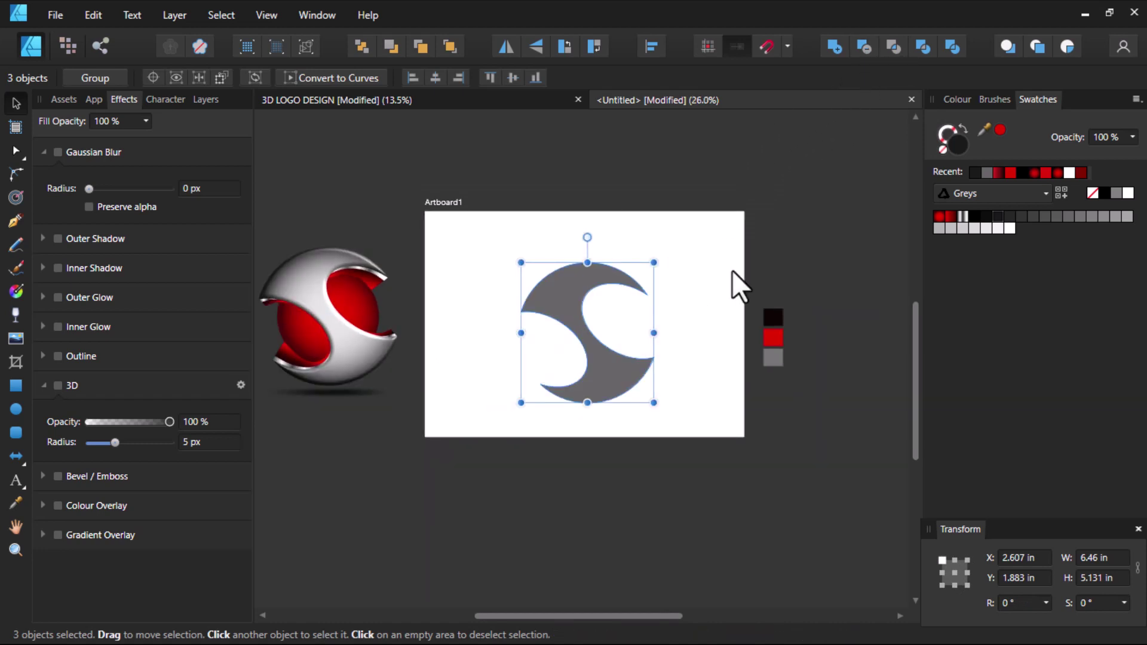
click(698, 293)
scroll(542, 351, up, 2)
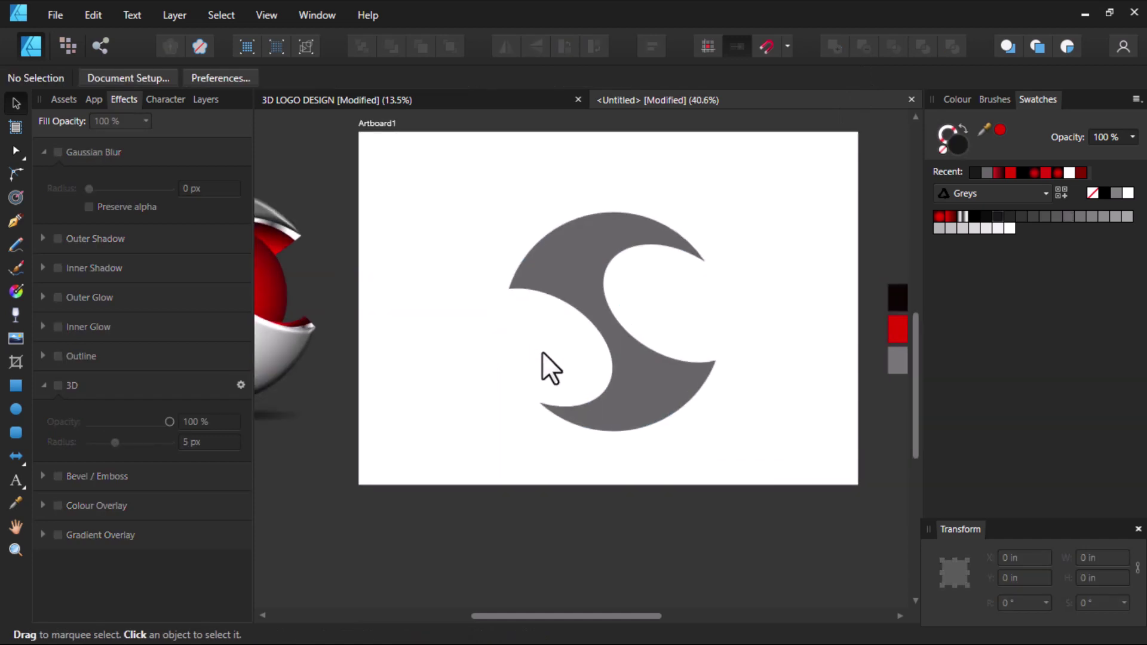
scroll(542, 351, down, 1)
scroll(560, 345, down, 2)
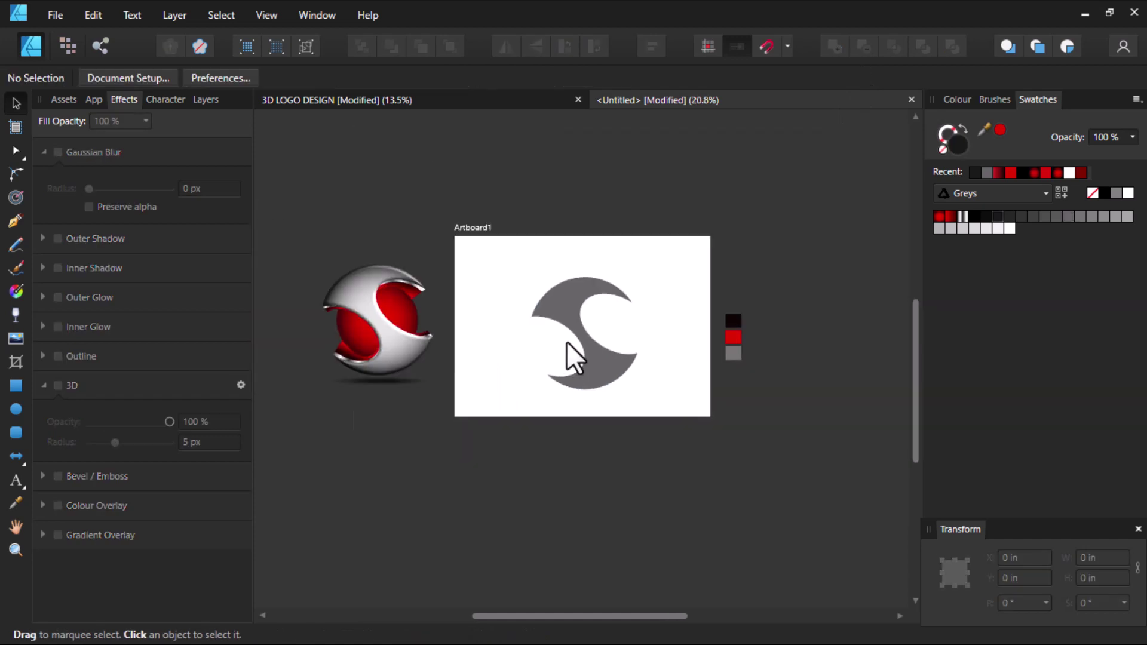
scroll(567, 341, up, 2)
scroll(582, 341, up, 1)
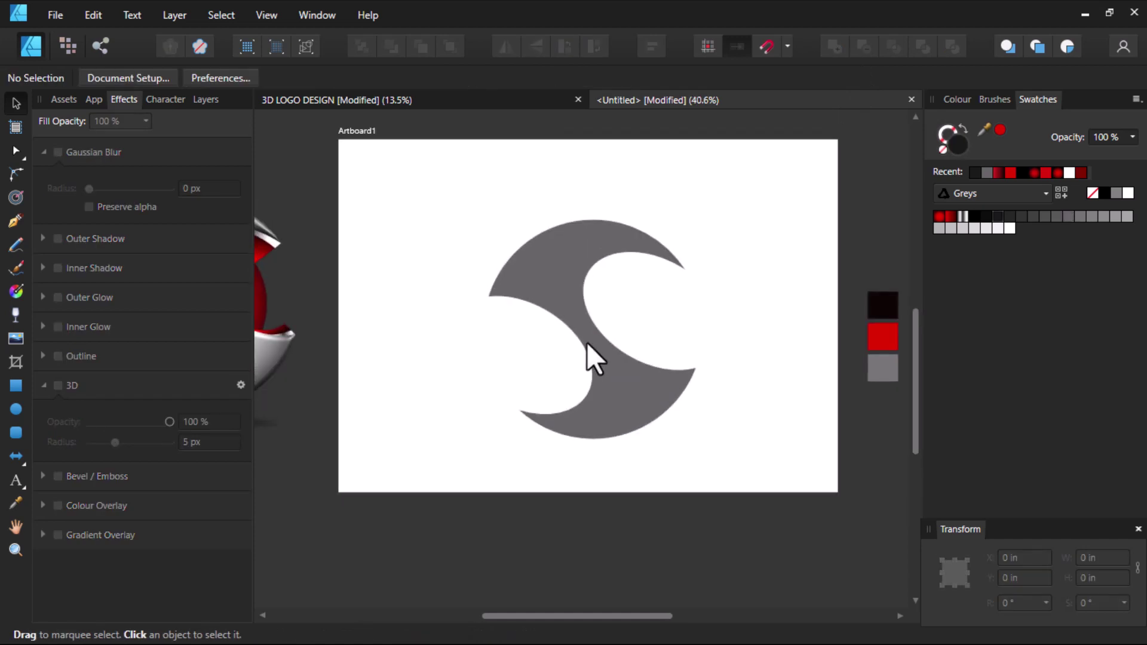
scroll(586, 342, down, 2)
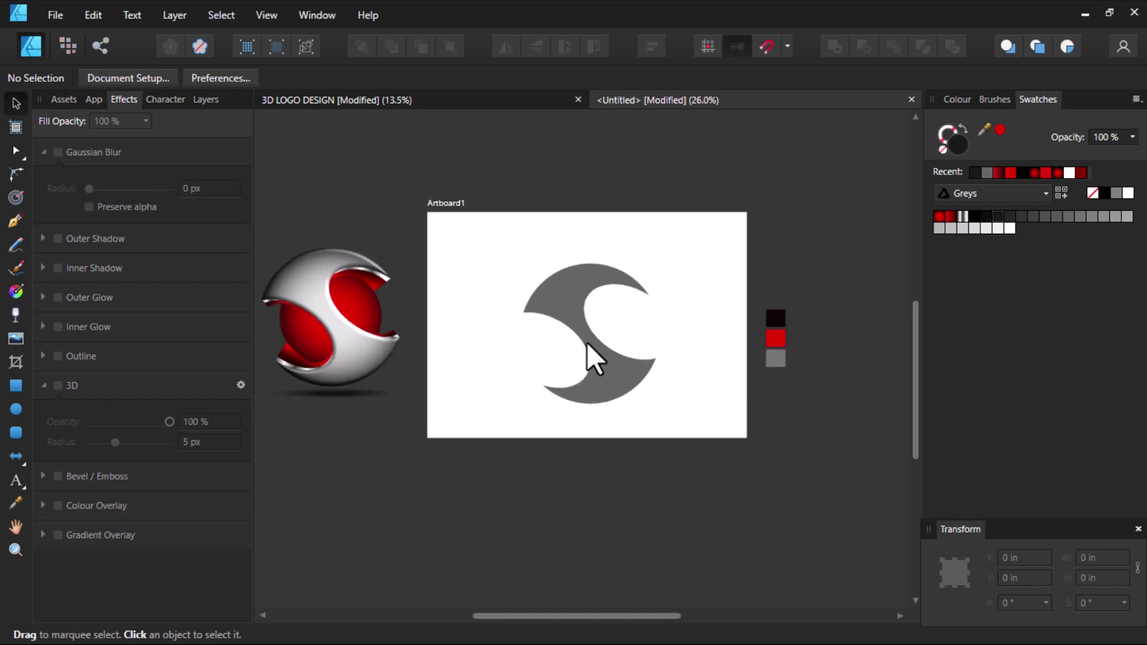
key(ctrl+a)
key(ctrl+z)
Nudge both ellipses, reselect all three shapes, and subtract again to leave the grey swirl
scroll(598, 340, up, 2)
click(613, 326)
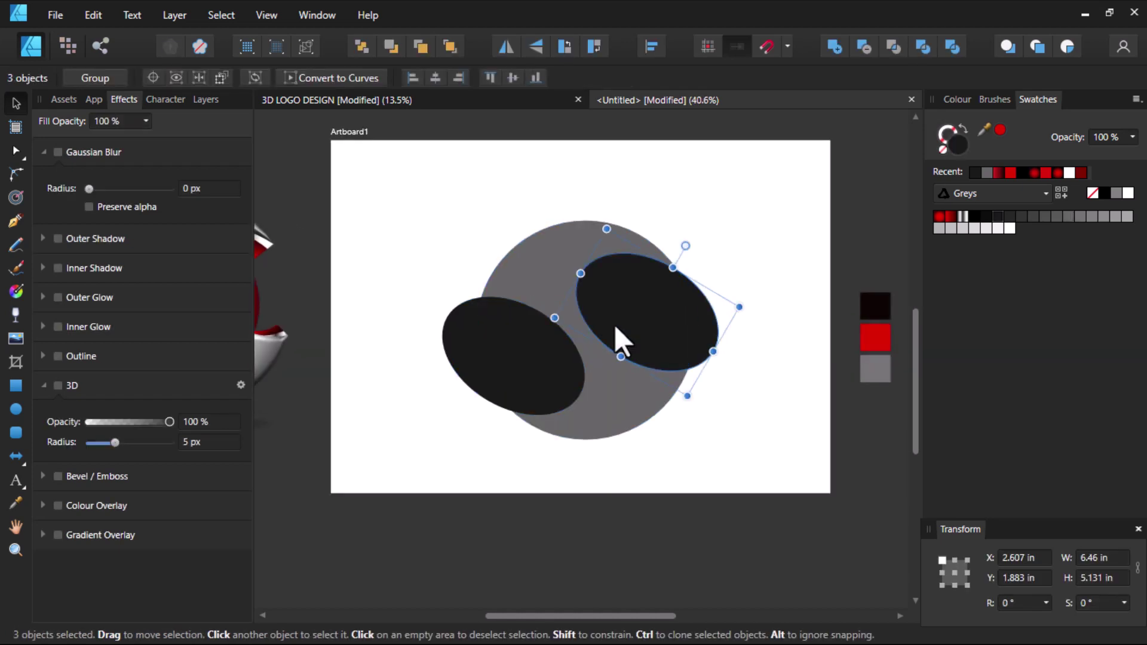
scroll(613, 324, up, 2)
drag(614, 325, 618, 324)
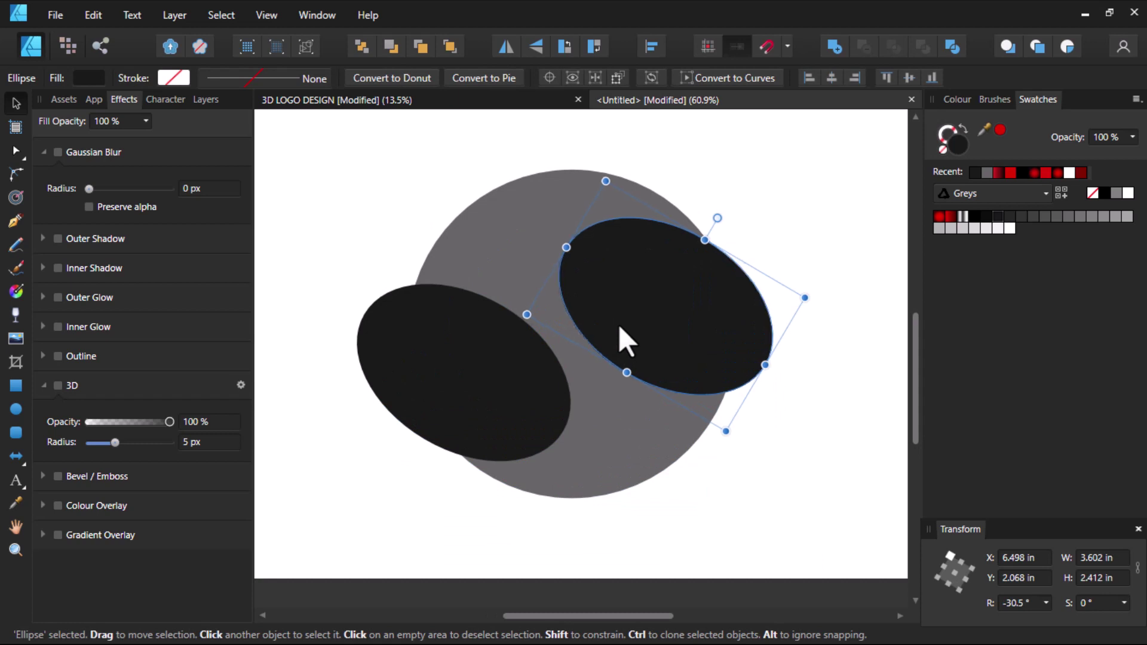
click(518, 385)
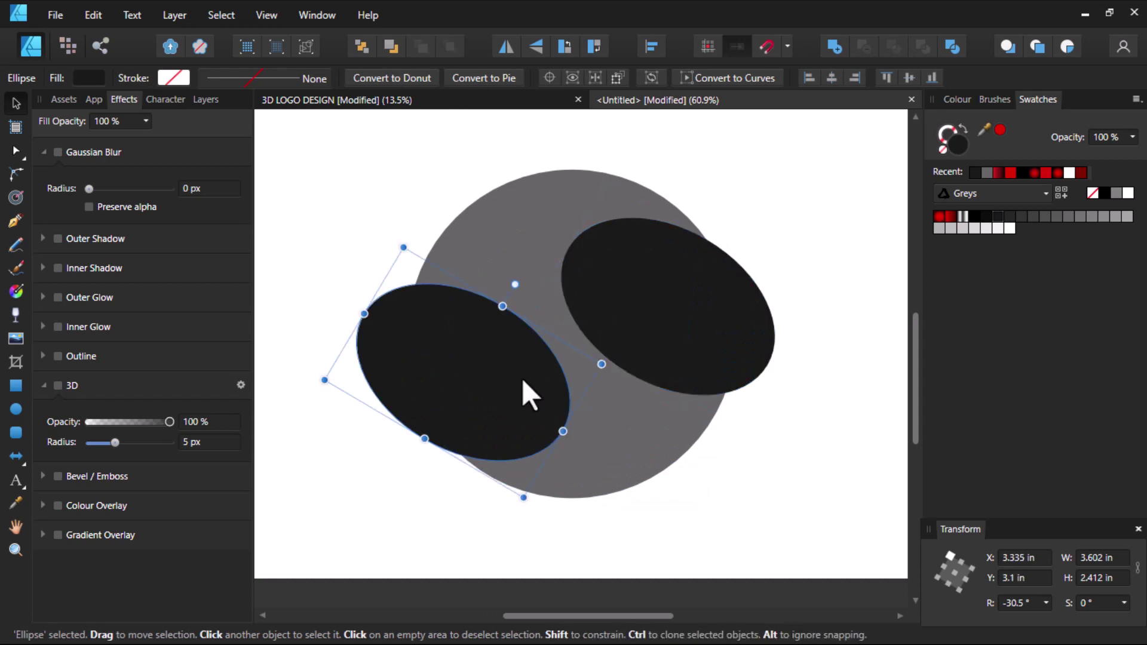
drag(522, 378, 522, 382)
shift+click(604, 317)
shift+click(530, 230)
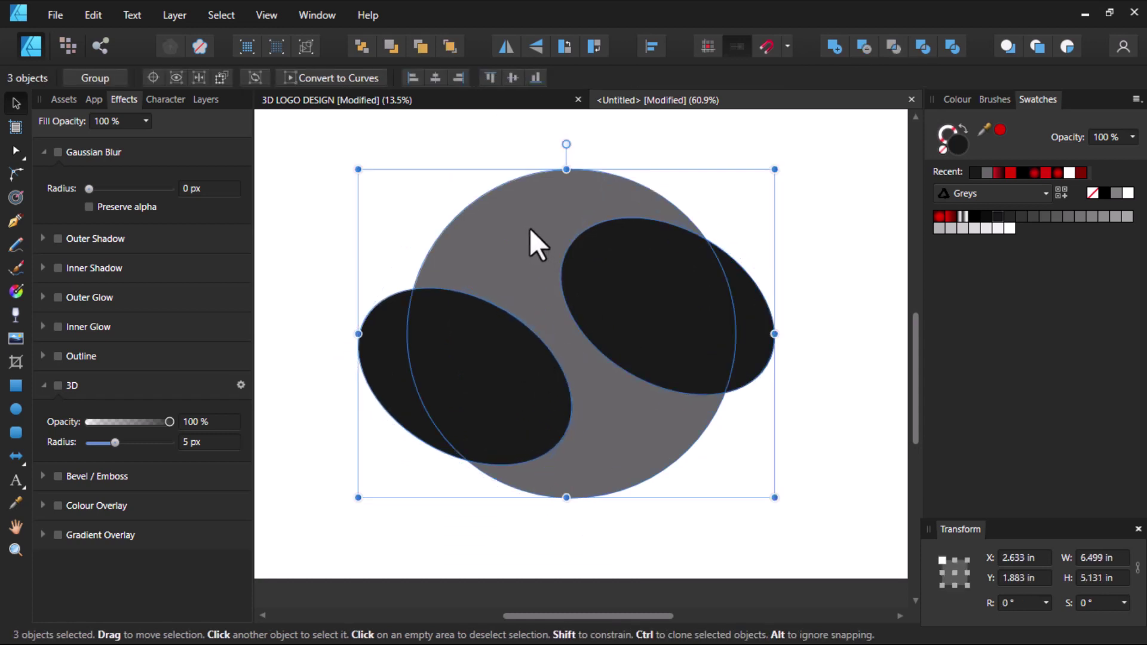
click(870, 48)
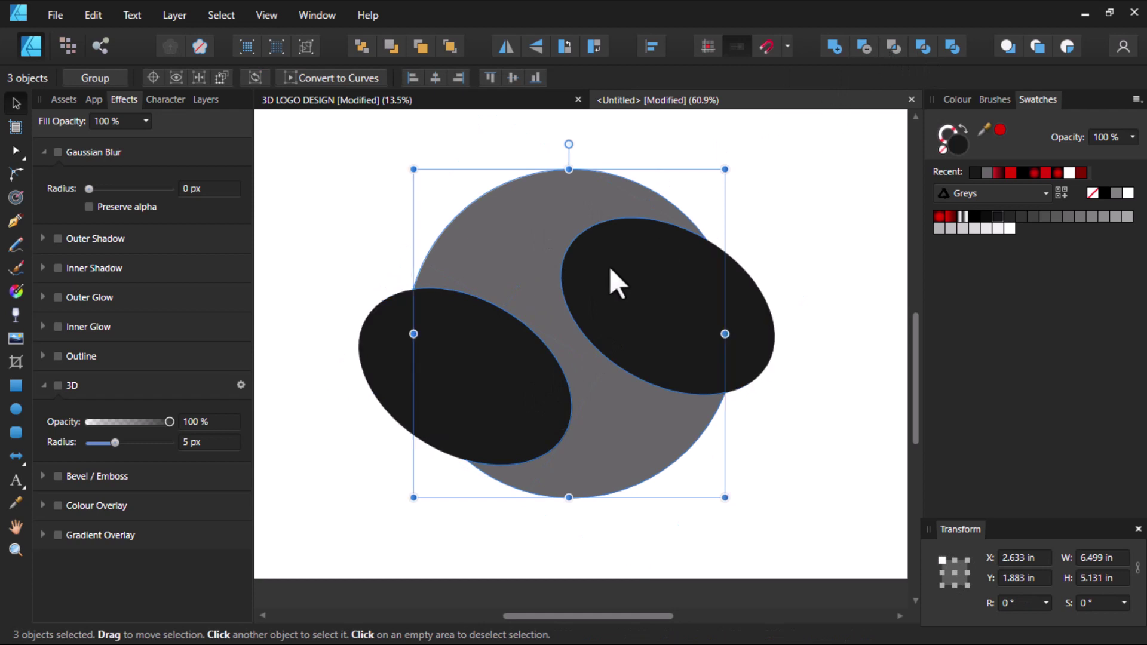
scroll(578, 299, down, 2)
click(724, 272)
scroll(494, 289, up, 1)
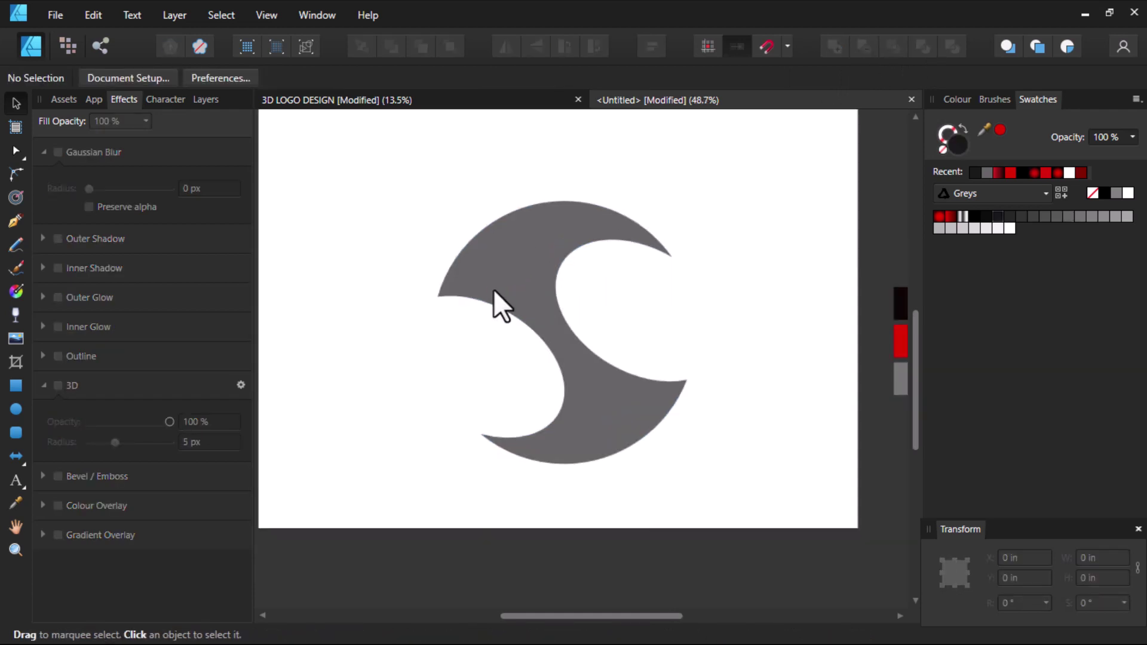
Draw a black circle and align it centre and middle with the grey swirl
click(16, 410)
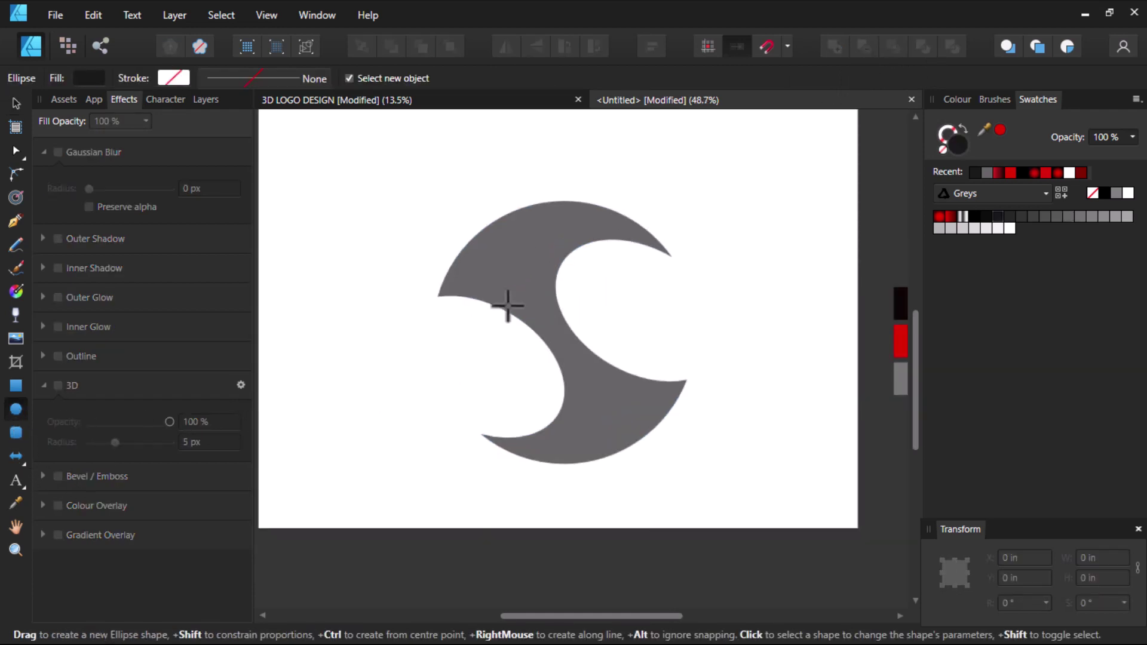
drag(500, 281, 646, 427)
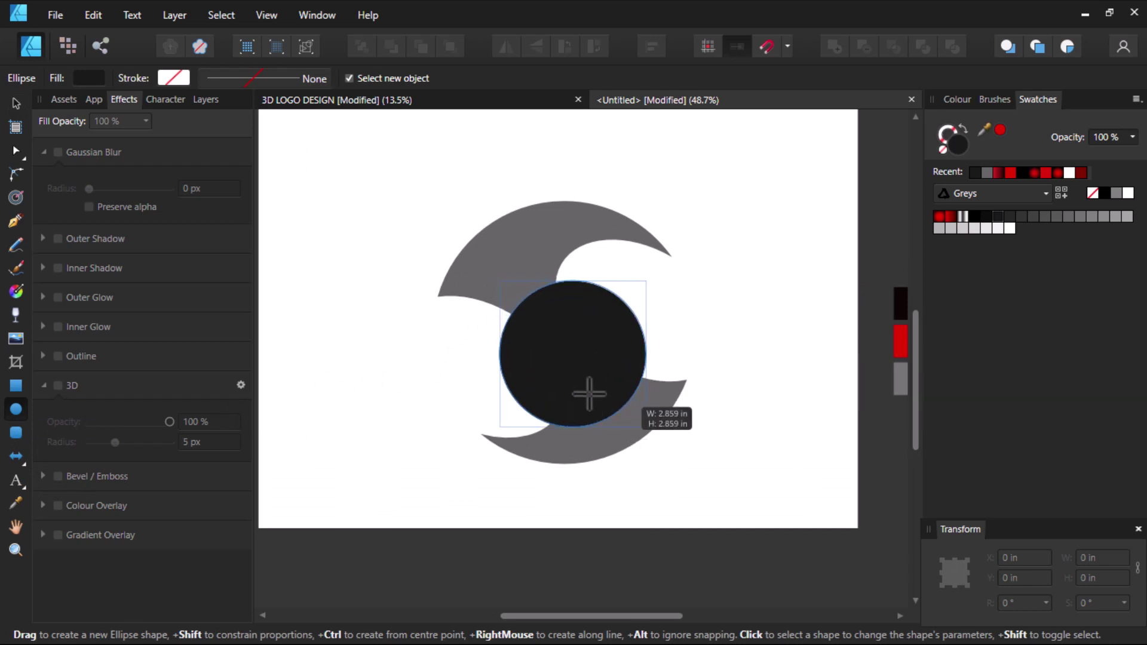
key(v)
scroll(525, 224, up, 2)
shift+click(520, 217)
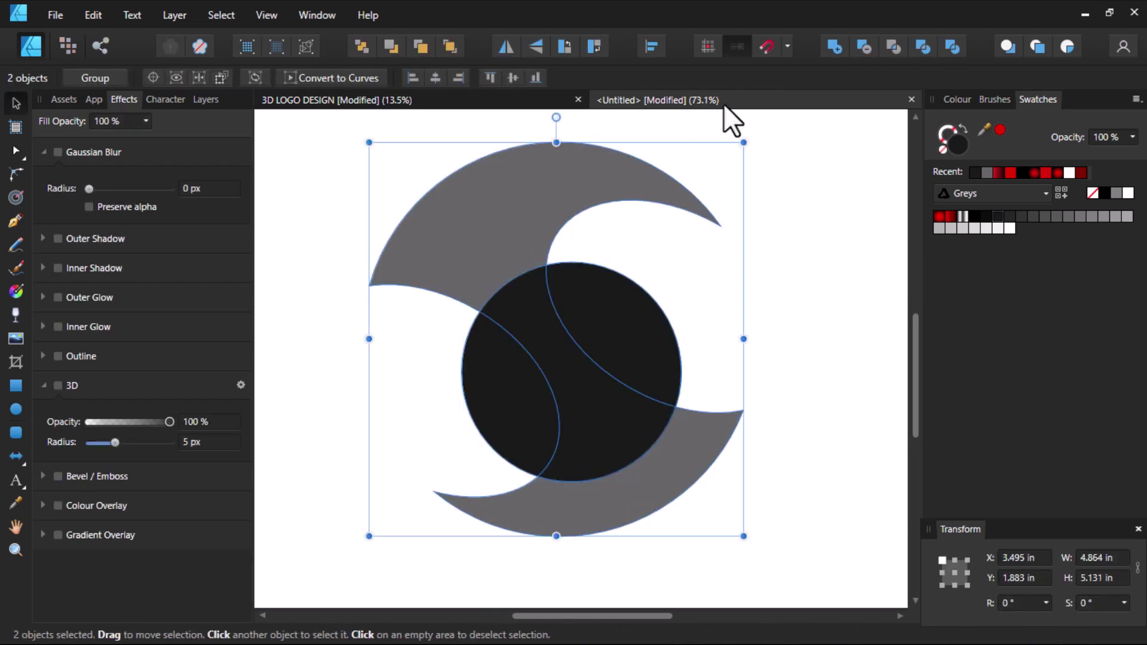
click(512, 77)
click(435, 77)
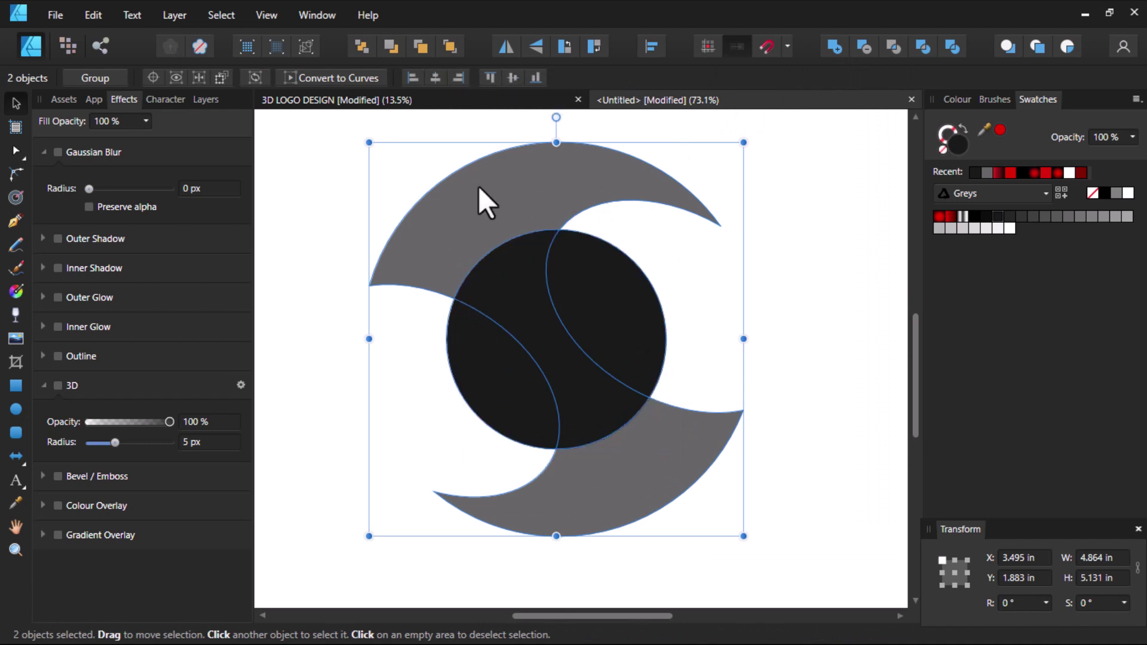
Enlarge the black circle to 3.394 in from its centre and send it behind the swirl
click(611, 349)
drag(666, 449, 680, 469)
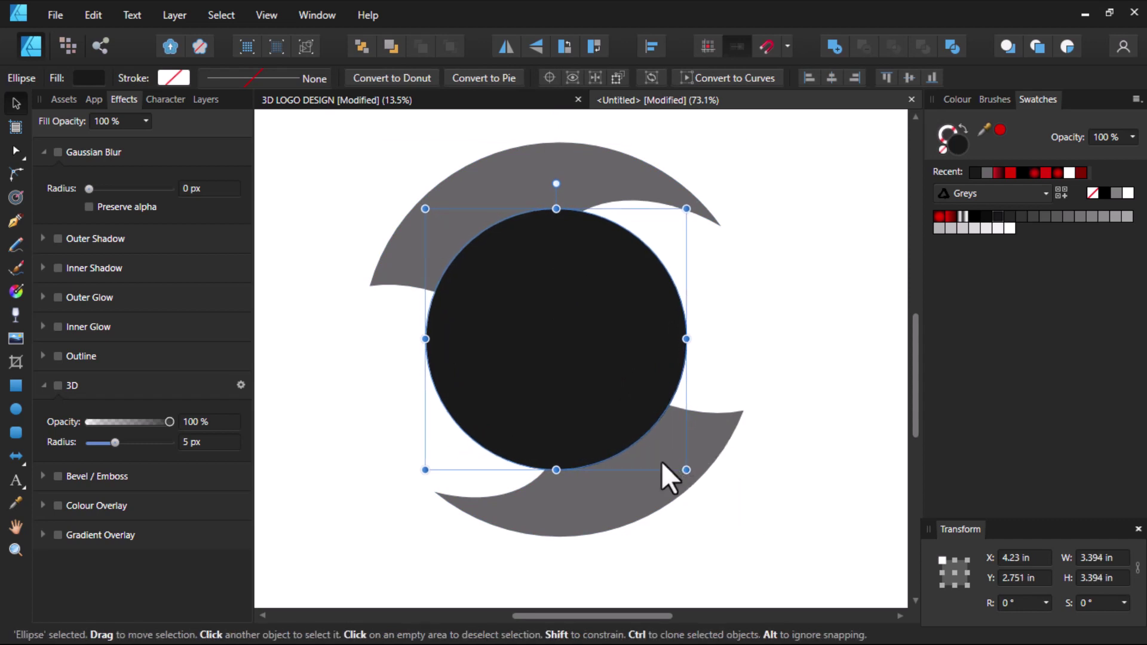
key(ctrl+shift+bracketleft)
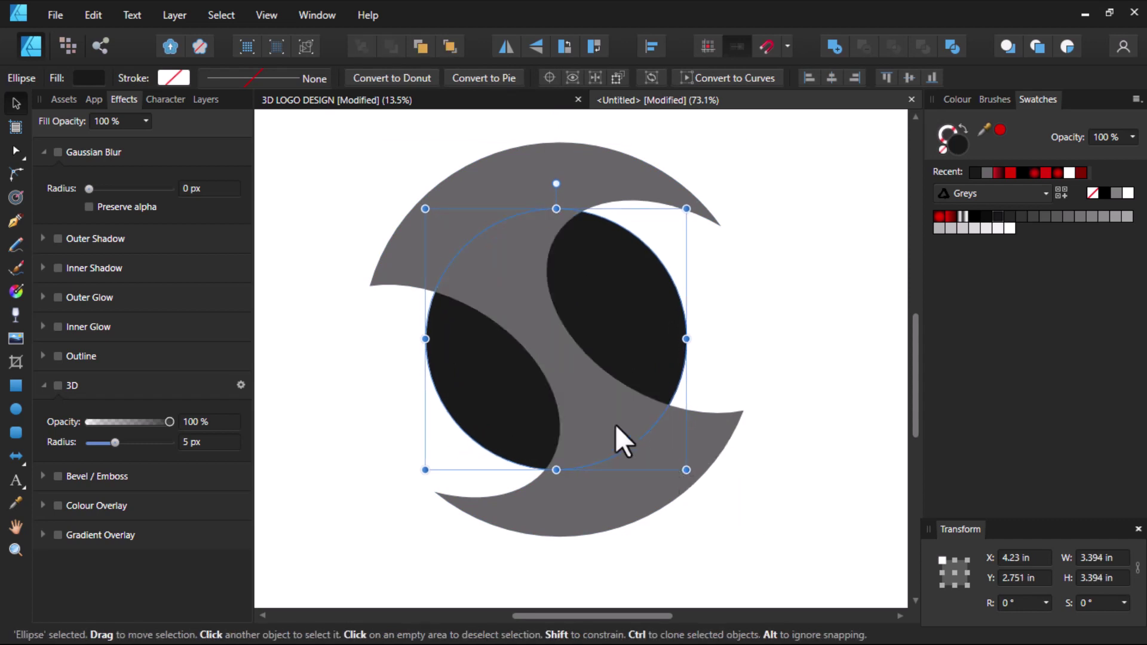
scroll(615, 424, down, 2)
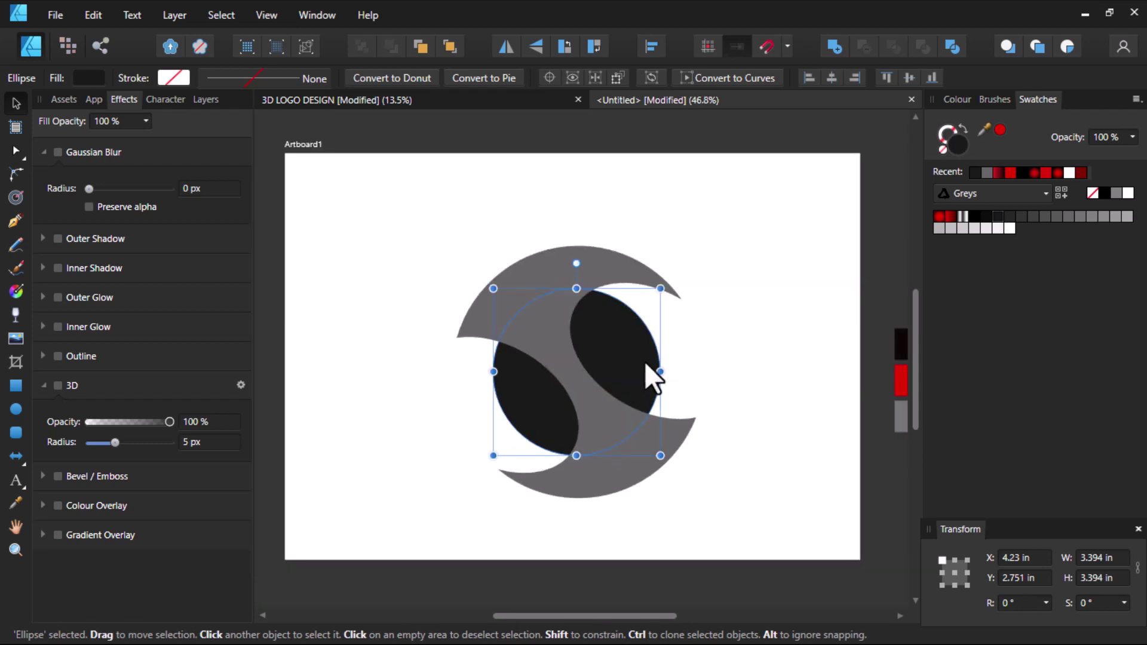
scroll(602, 279, up, 2)
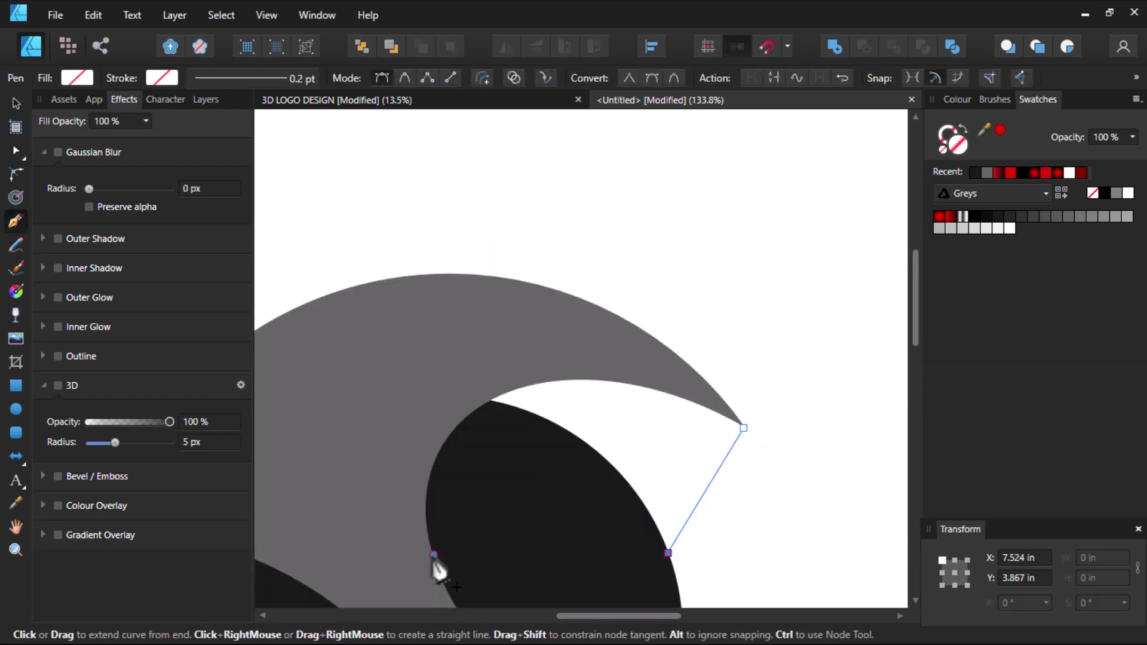
Pen-draw the gap outline from the crescent tip, curving its top edge along the crescent's inner edge
click(434, 554)
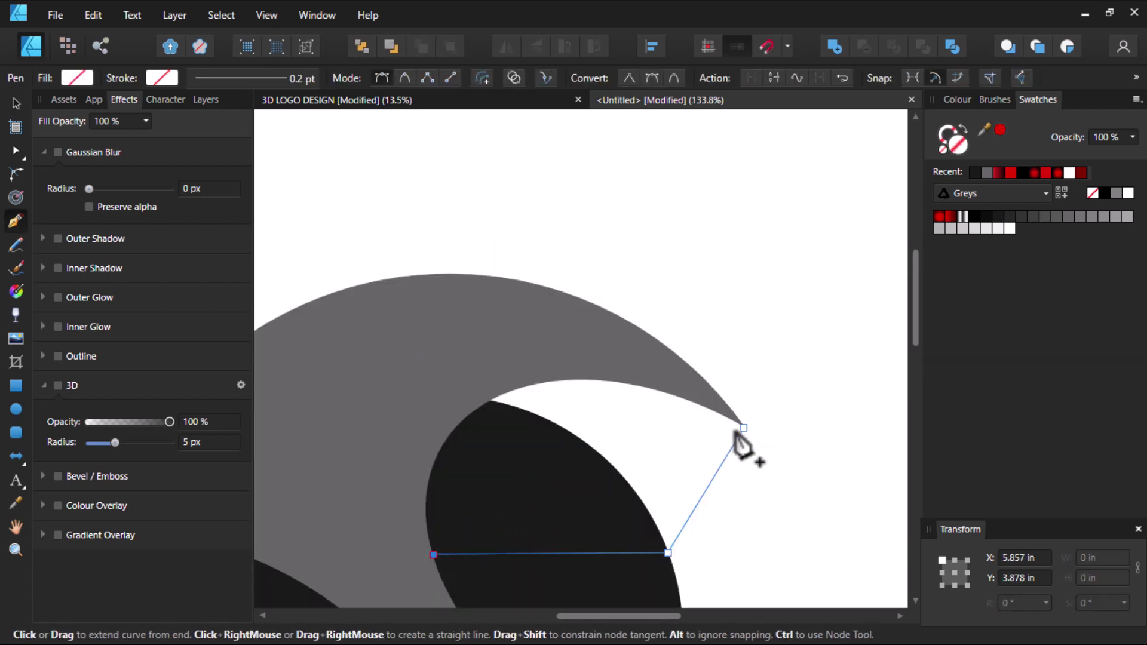
click(743, 428)
drag(604, 486, 540, 385)
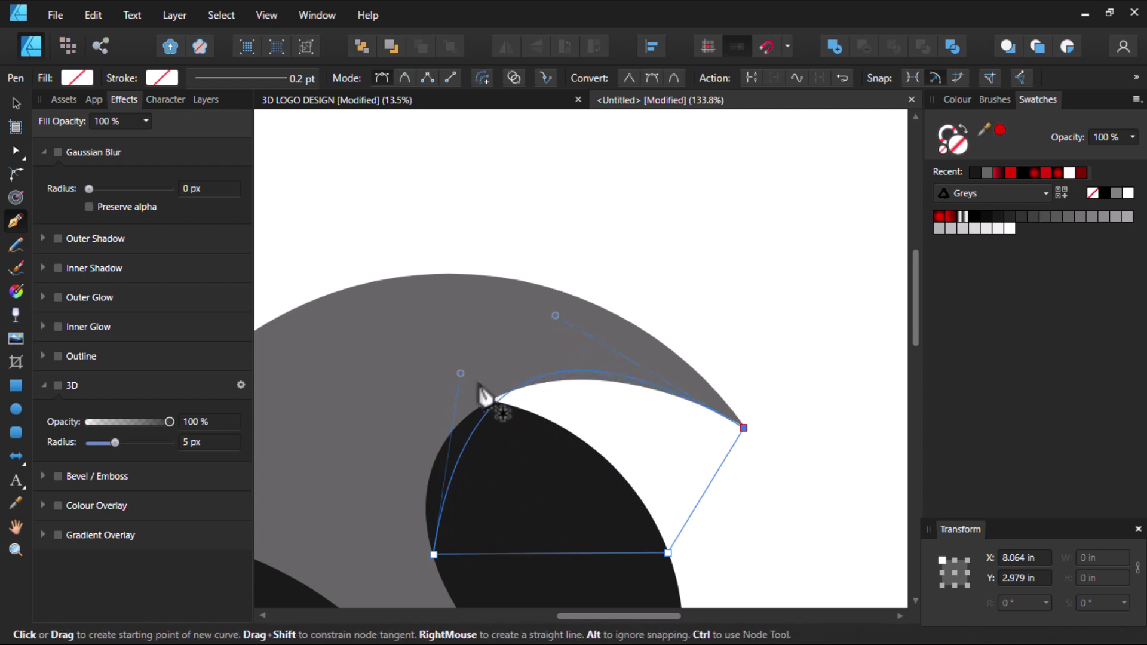
drag(461, 376, 380, 389)
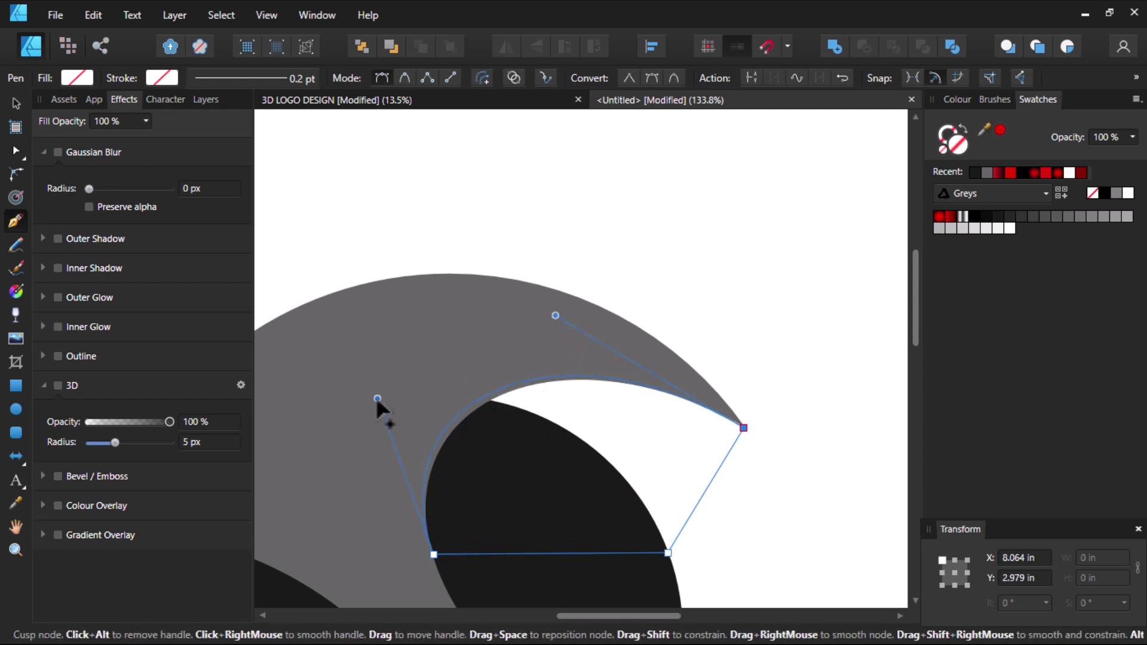
scroll(564, 334, up, 2)
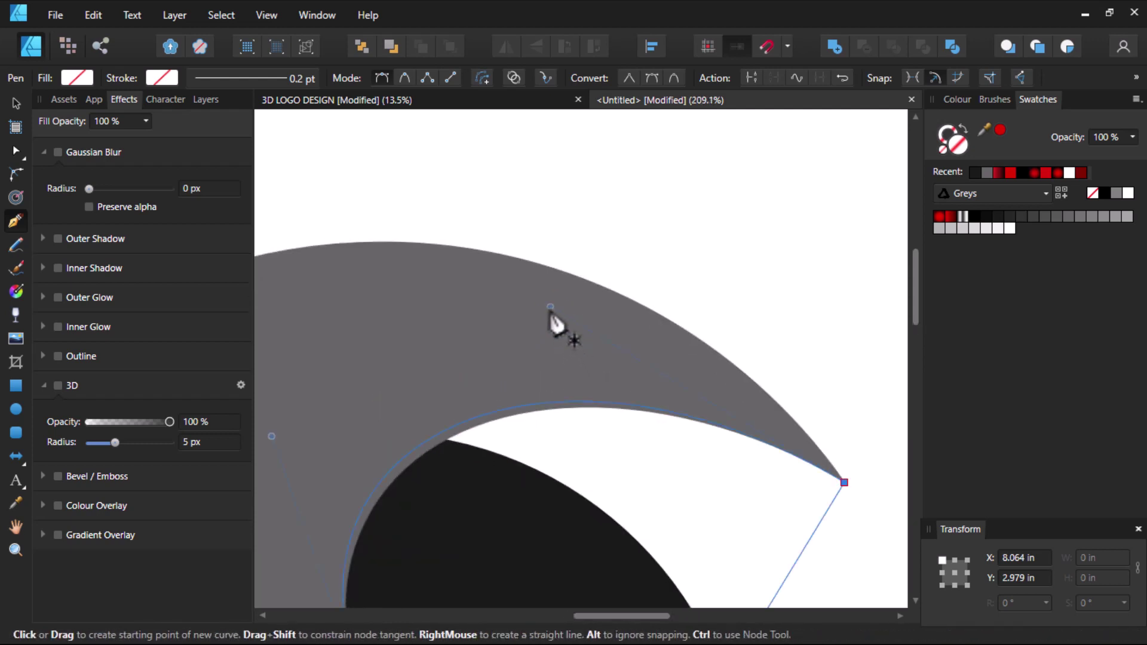
drag(550, 306, 564, 304)
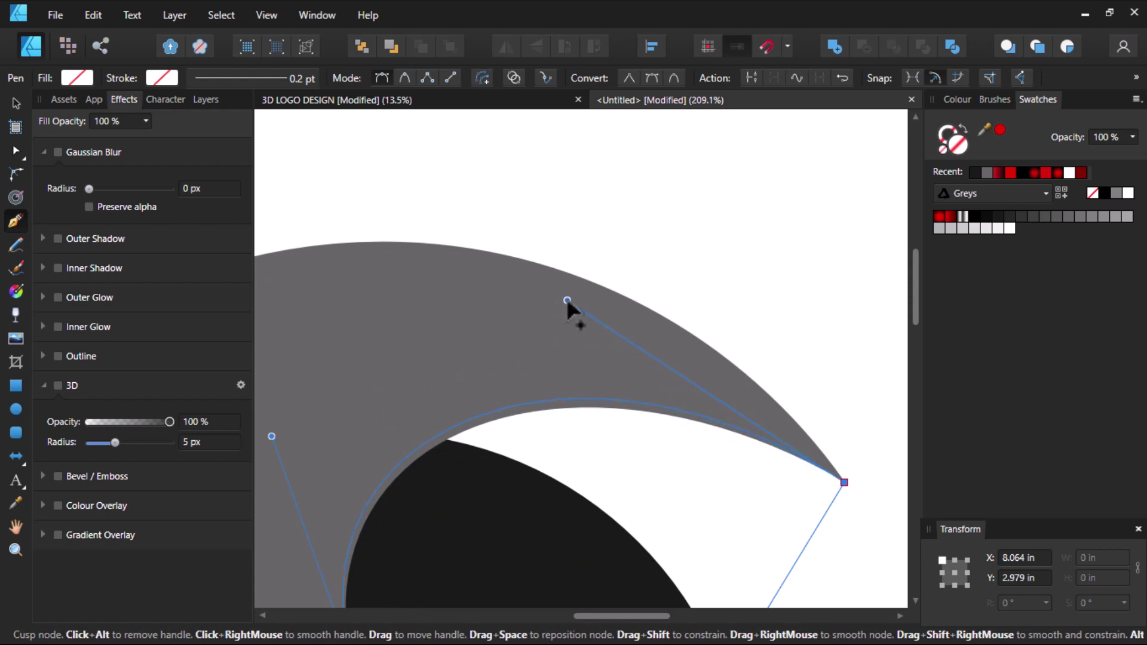
scroll(568, 312, down, 3)
Add the bottom node and arch the lower edge over the dark oval, undoing a stray path closing
click(603, 459)
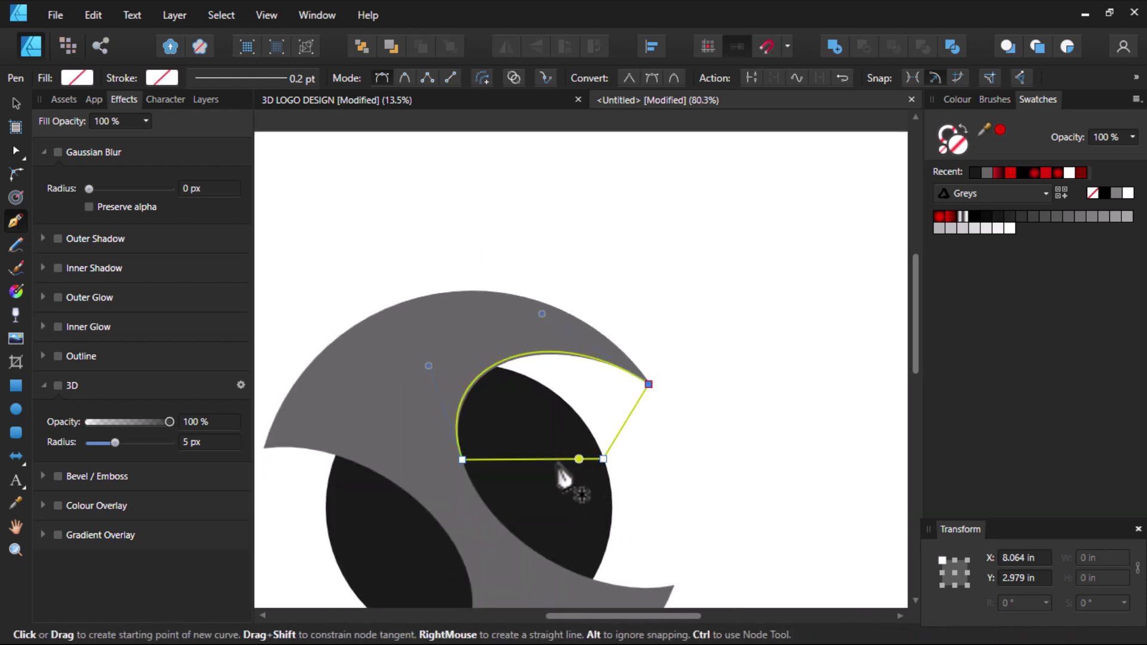
scroll(528, 449, up, 1)
drag(522, 448, 513, 366)
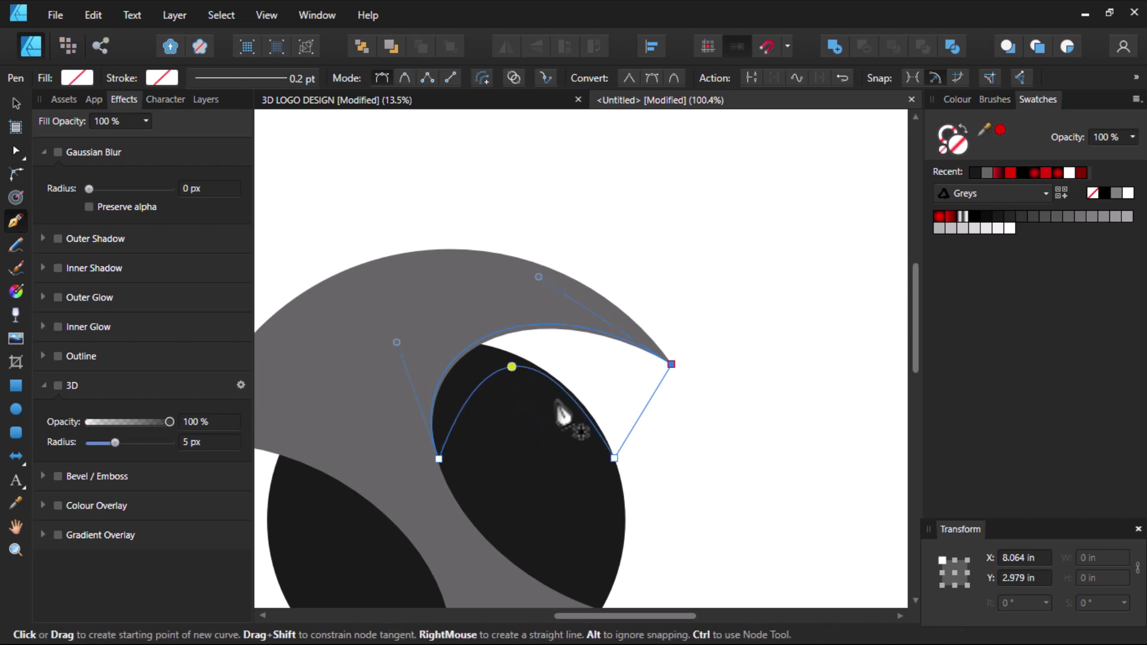
click(614, 458)
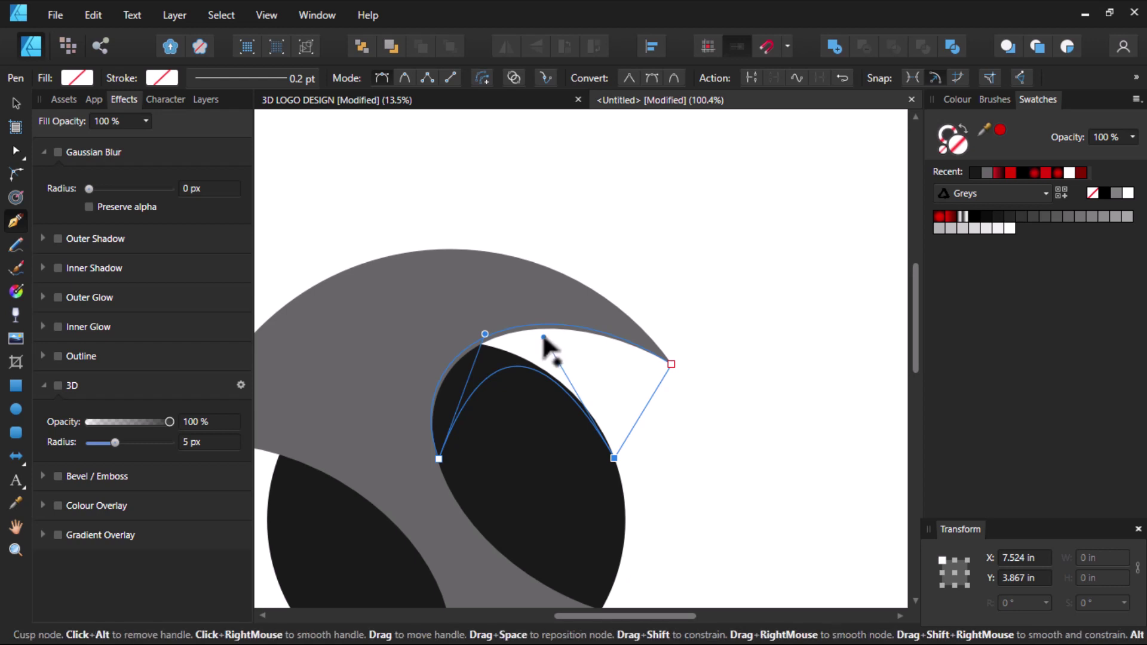
drag(543, 337, 560, 336)
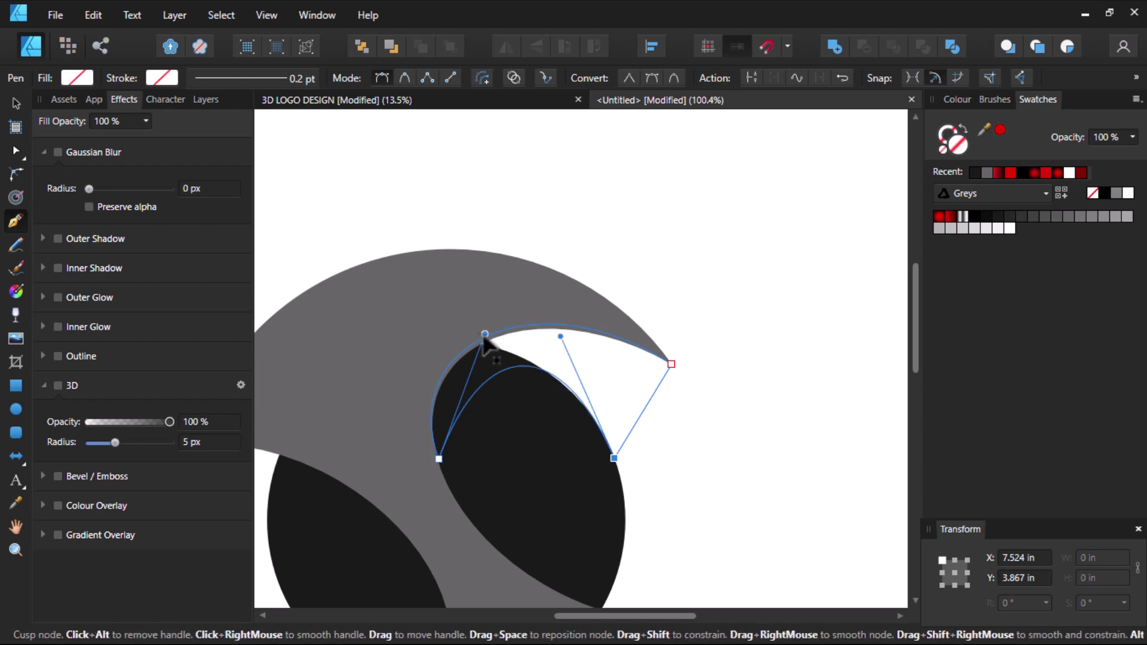
drag(484, 334, 442, 324)
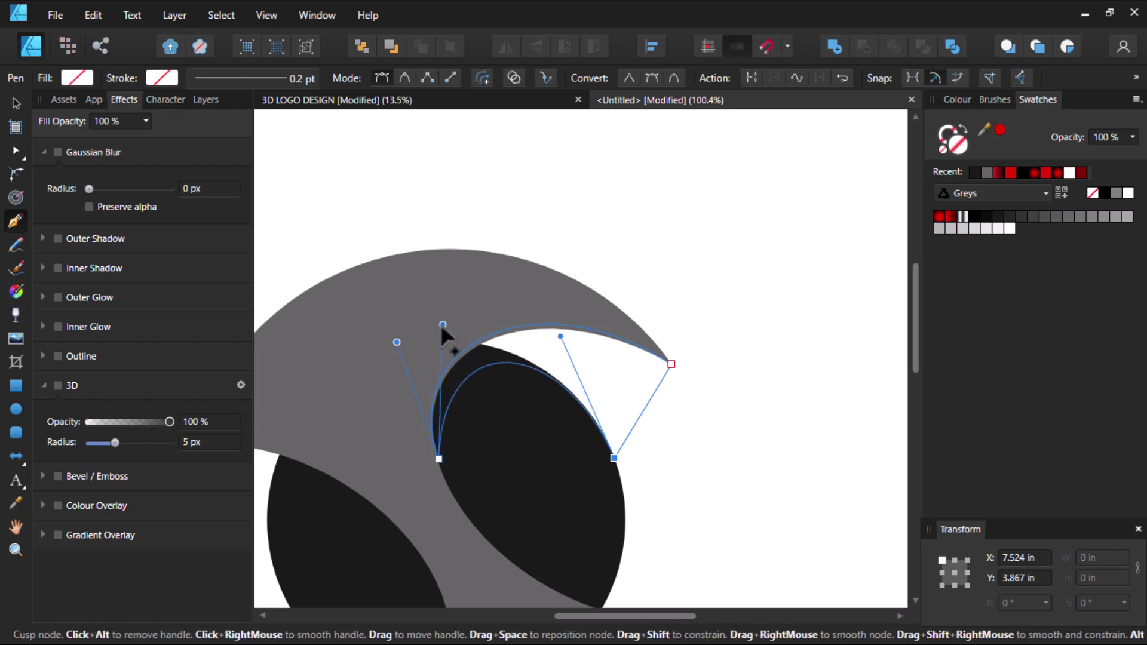
scroll(443, 453, up, 6)
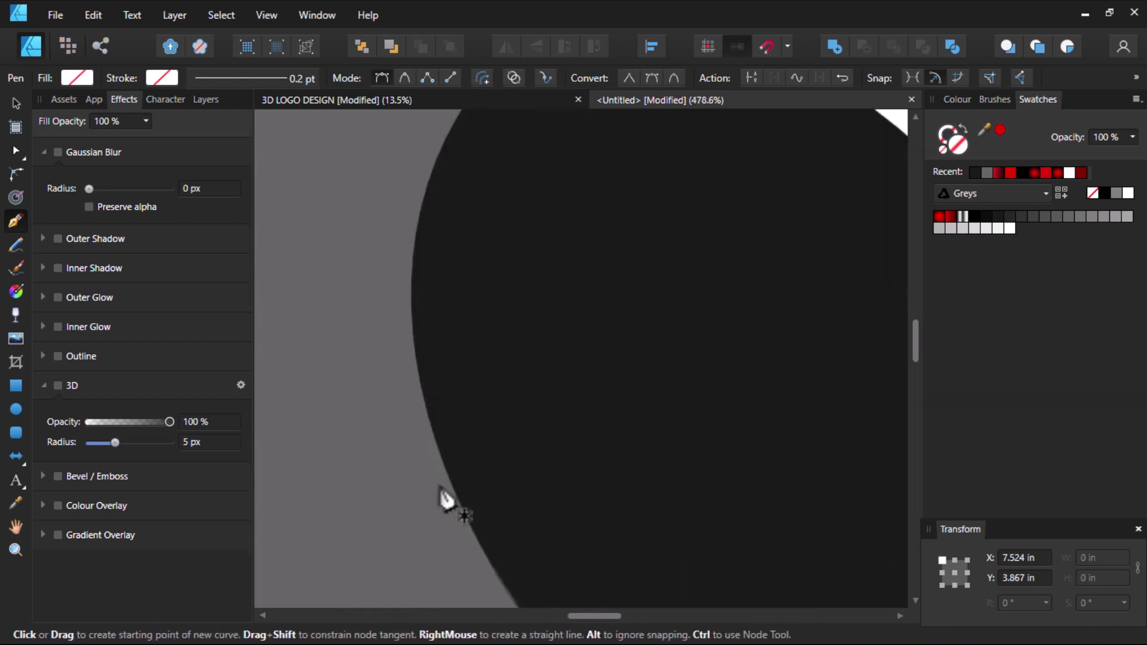
click(430, 370)
scroll(412, 395, down, 6)
scroll(500, 266, up, 2)
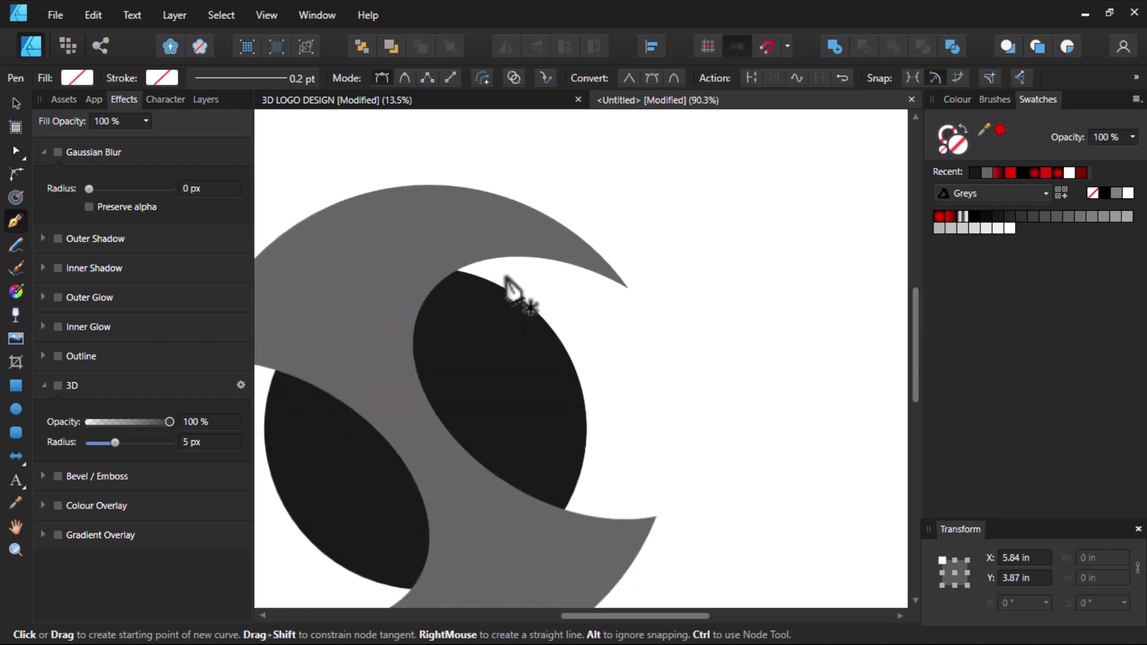
key(ctrl+z)
scroll(582, 388, down, 4)
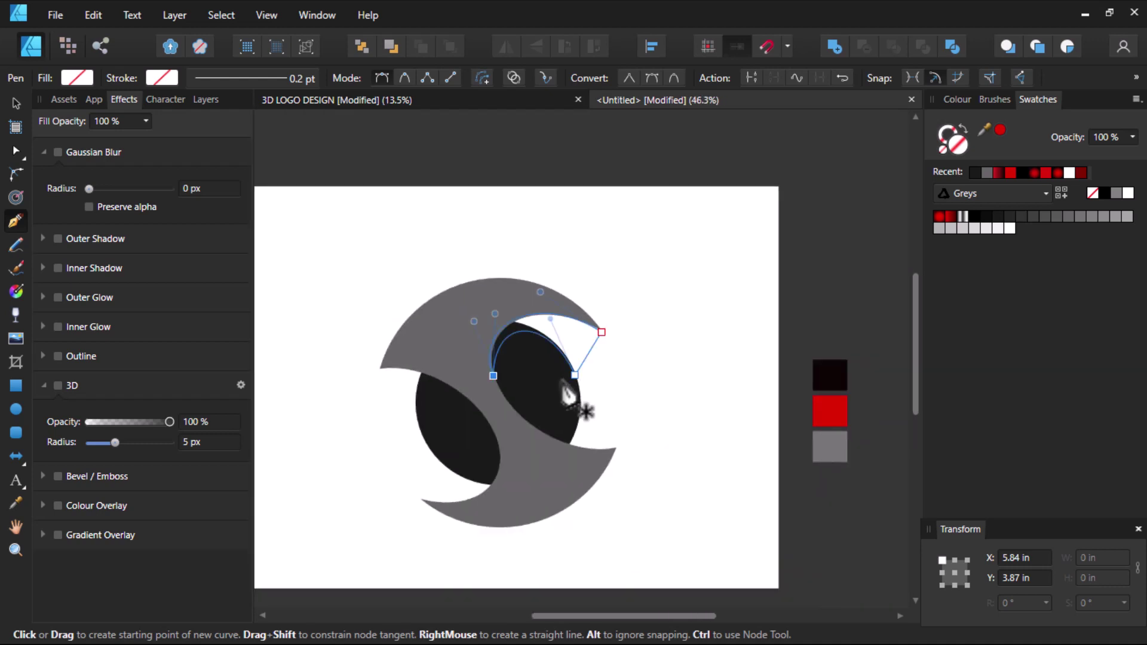
Fill the gap shape with red sampled from the page and move it behind the grey shell
key(i)
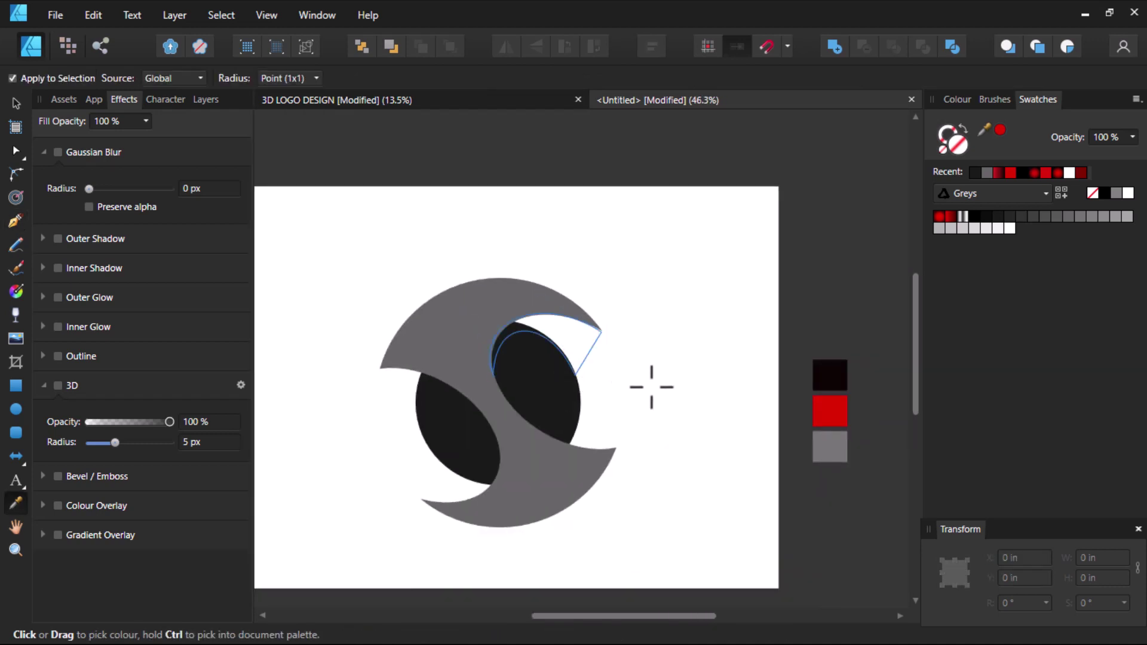
scroll(589, 372, down, 2)
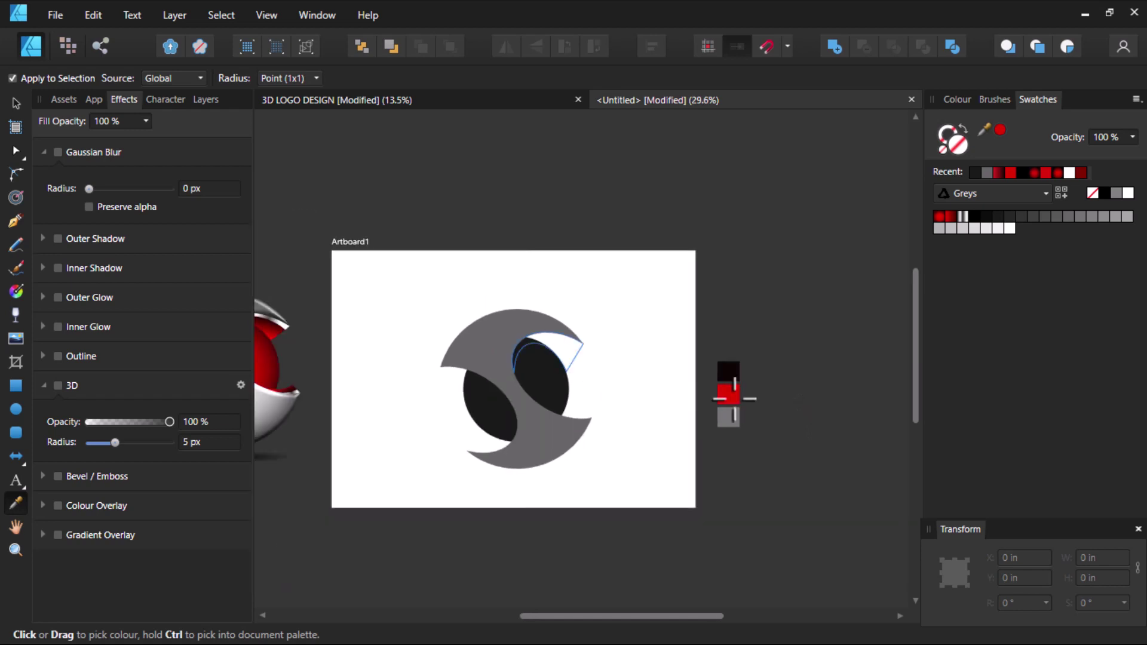
click(732, 389)
scroll(663, 384, up, 3)
scroll(545, 351, up, 3)
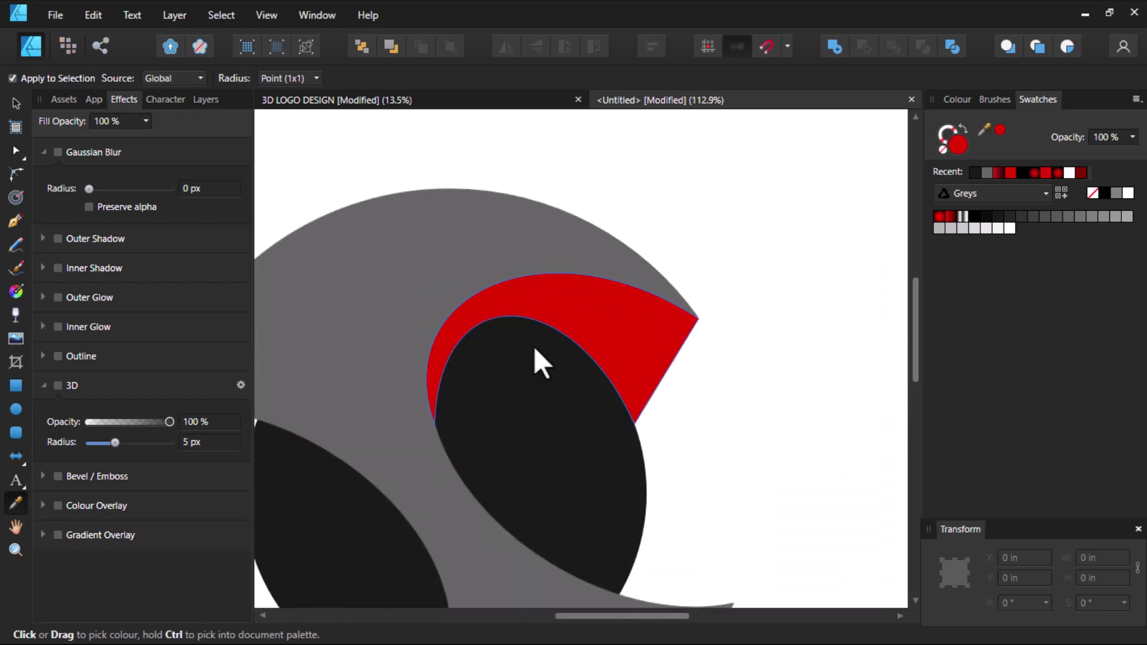
key(v)
click(507, 306)
scroll(508, 306, up, 2)
key(ctrl+bracketleft)
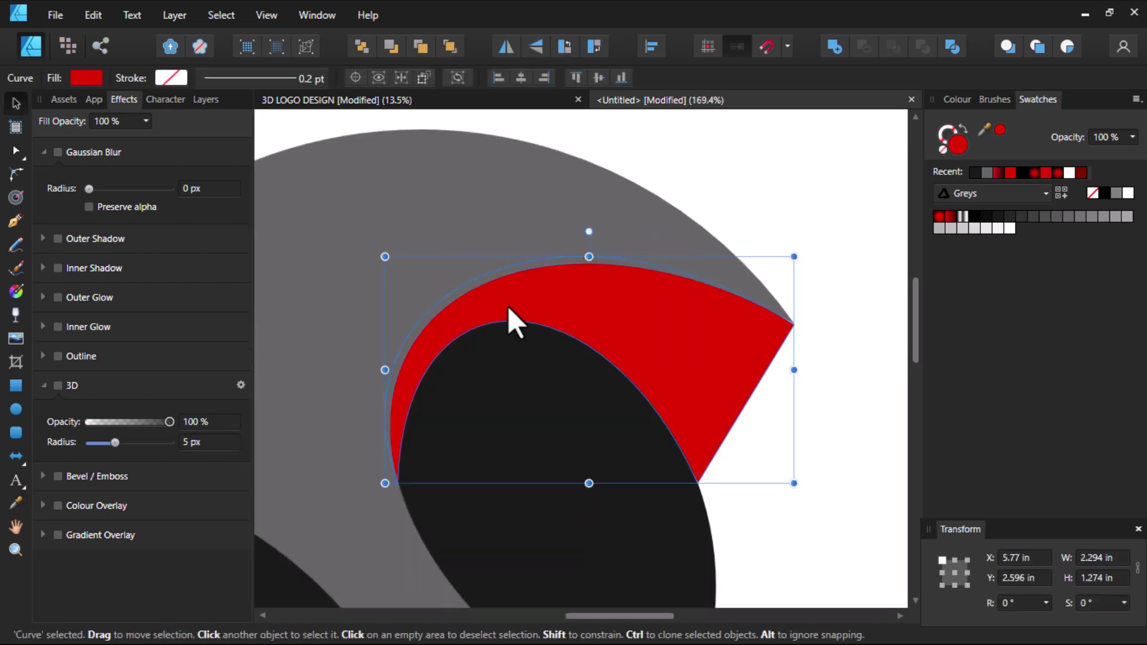
Darken the red shape's fill to deep dark red on the Colour tab's triangle
scroll(508, 305, down, 2)
scroll(509, 313, down, 2)
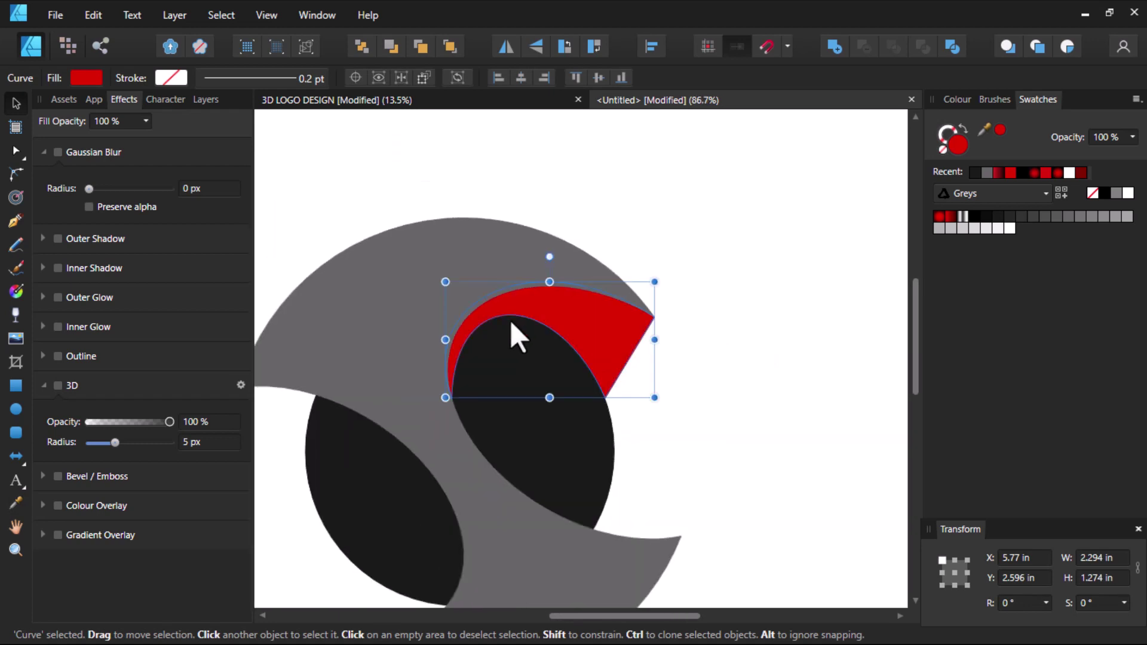
scroll(512, 320, down, 2)
scroll(513, 320, up, 2)
scroll(513, 320, down, 2)
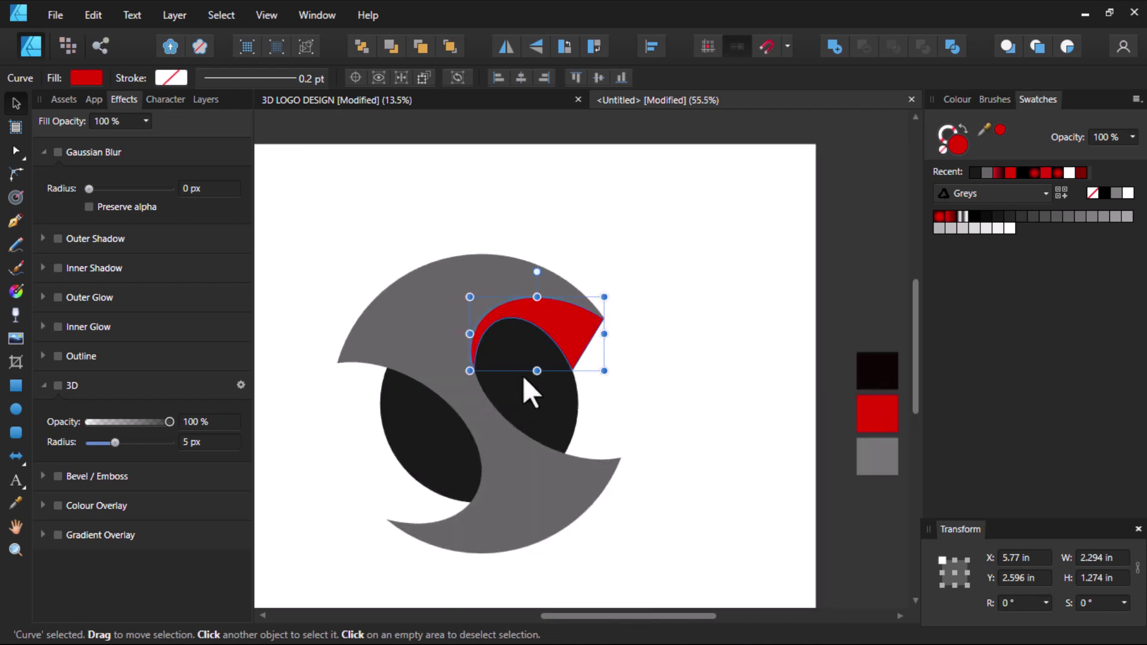
scroll(522, 375, down, 1)
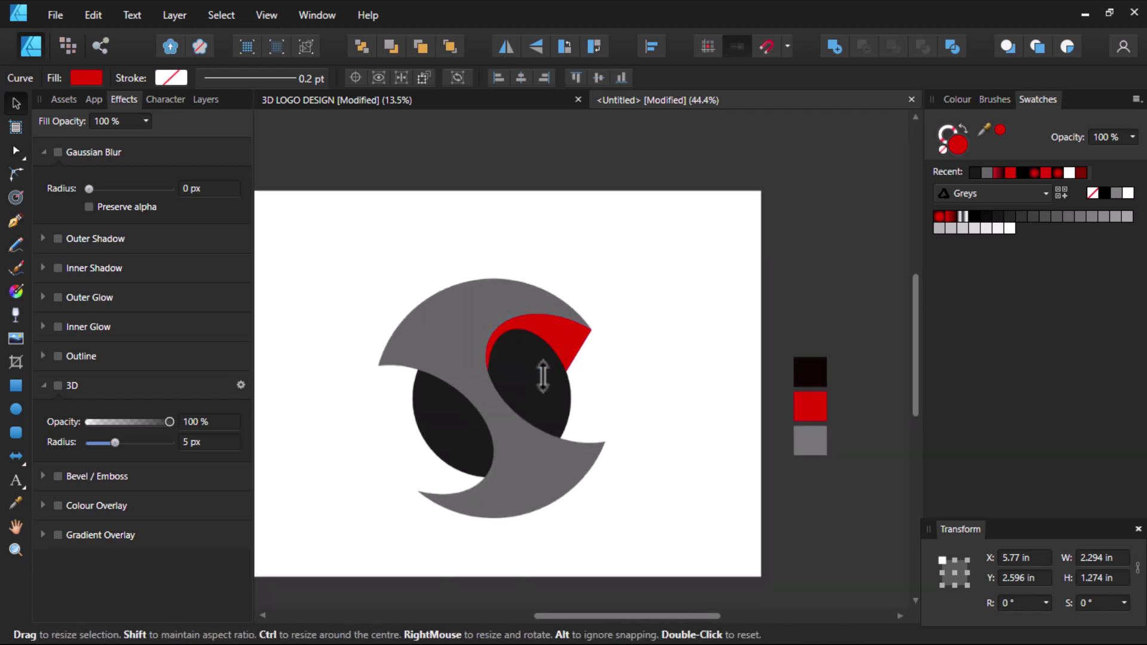
click(956, 99)
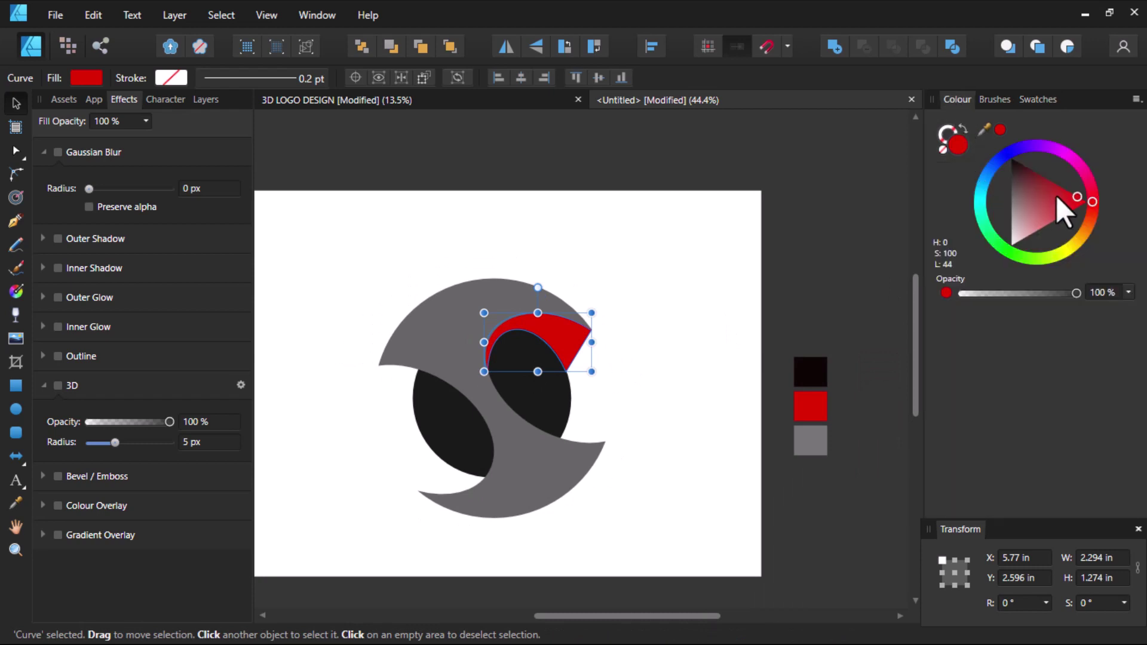
mouse_move(1056, 195)
mouse_down()
mouse_move(1063, 180)
mouse_move(1043, 178)
mouse_up()
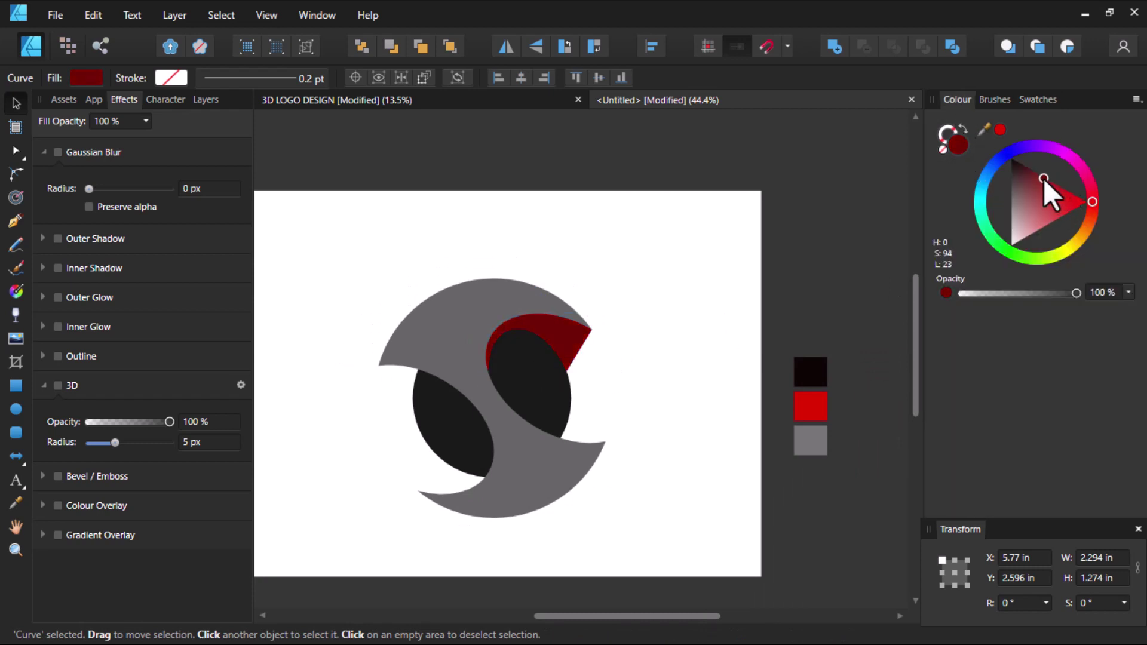
scroll(522, 336, up, 2)
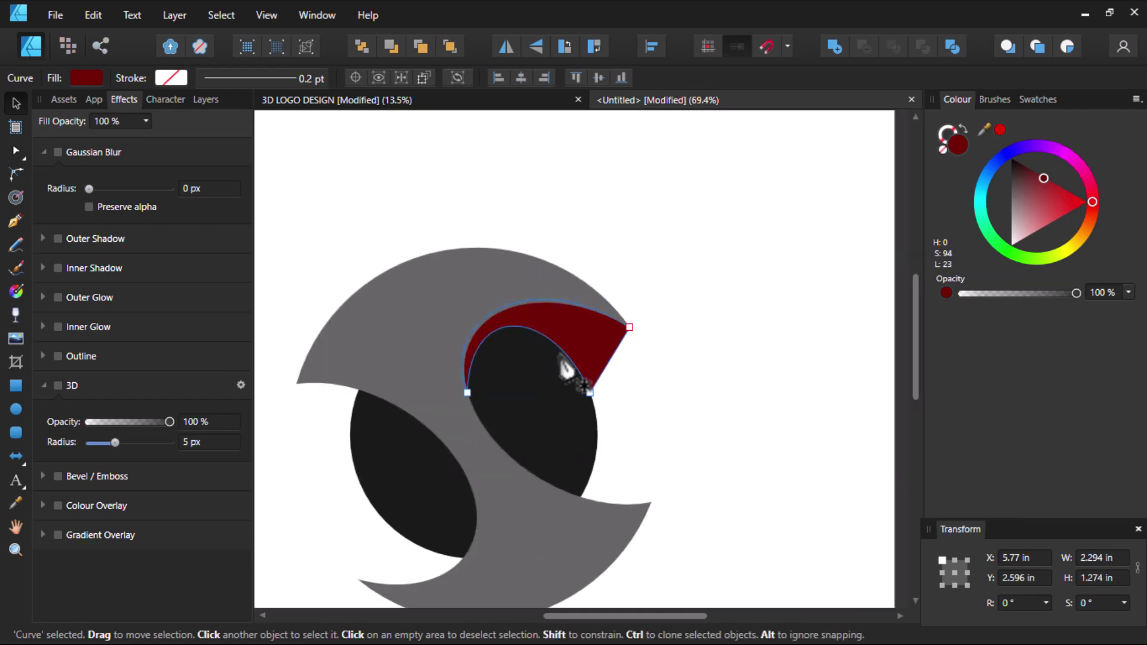
key(p)
scroll(573, 382, up, 2)
Drag the dark red shape's inner corner, inner edge and left bend to start reshaping it
drag(600, 402, 643, 353)
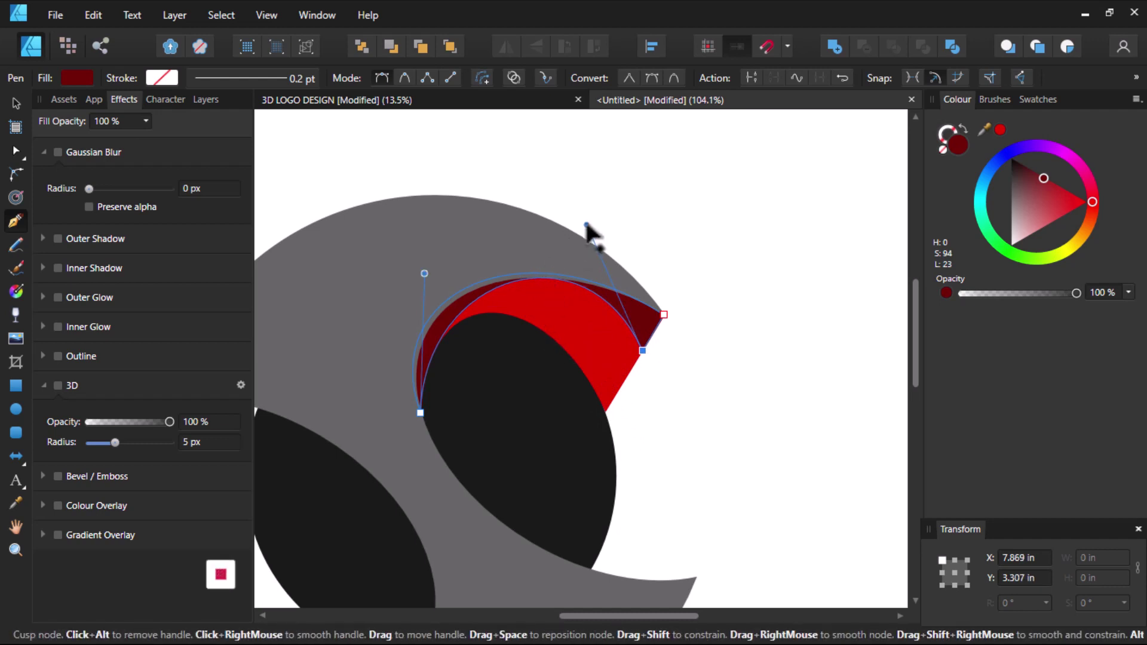
mouse_move(586, 225)
mouse_down()
mouse_move(532, 277)
mouse_move(527, 258)
mouse_move(581, 252)
mouse_up()
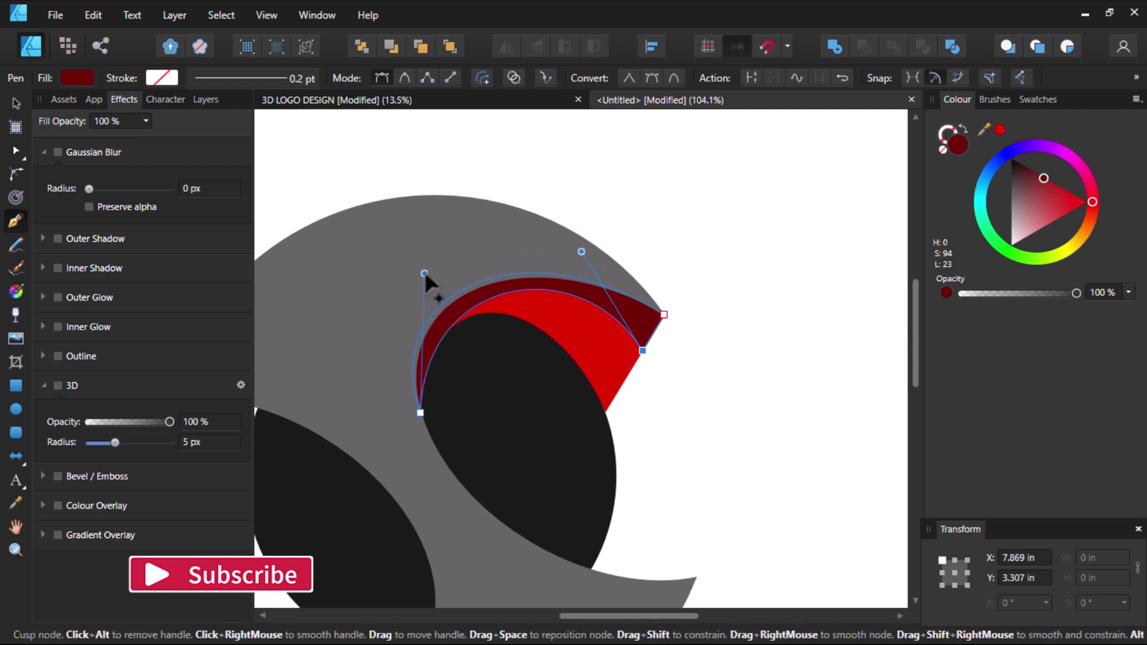
drag(424, 273, 405, 271)
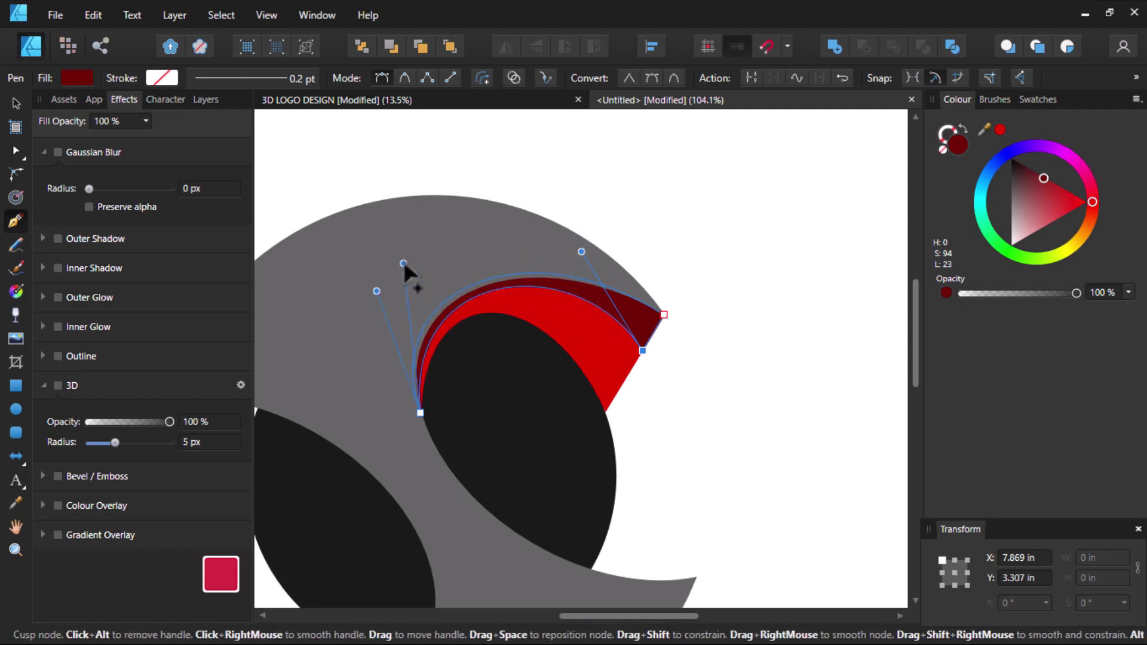
scroll(640, 350, down, 1)
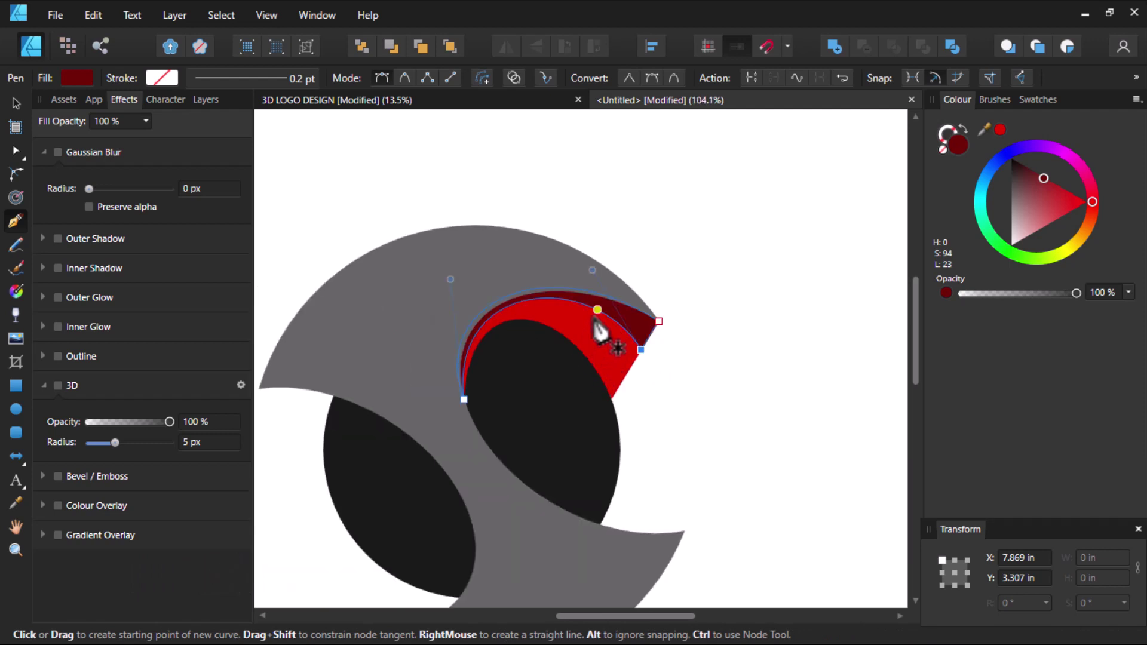
scroll(597, 317, up, 2)
Refine the start node, right bends and left side into a thin band over the red wedge
mouse_move(389, 447)
mouse_down()
mouse_move(386, 430)
mouse_move(388, 445)
mouse_up()
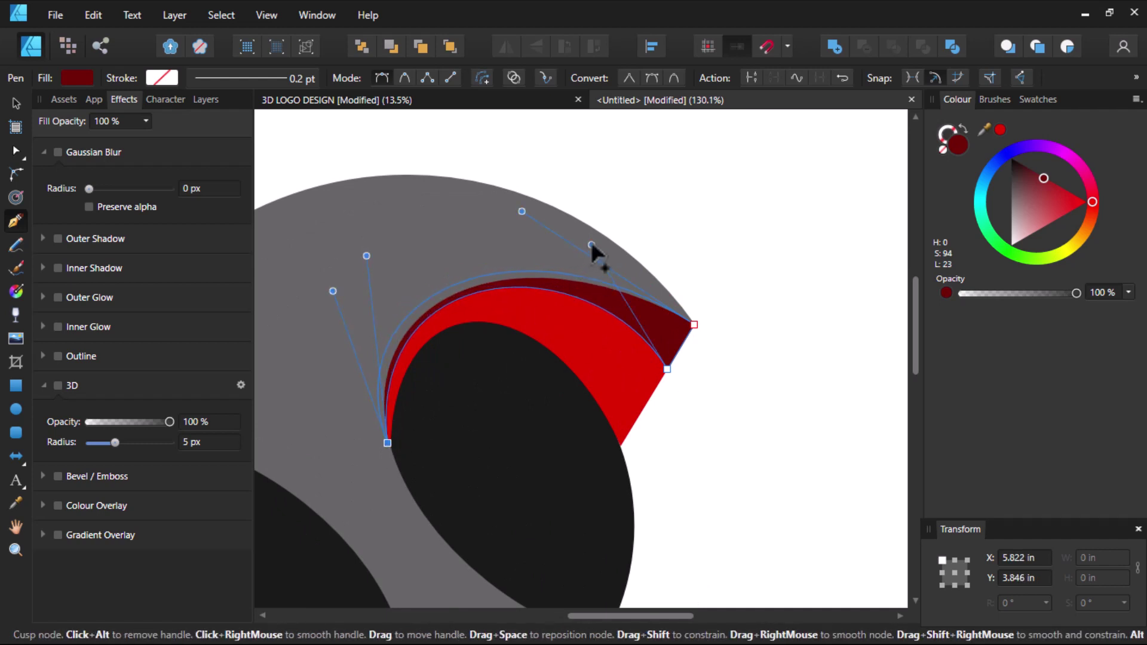
drag(592, 245, 582, 251)
drag(667, 368, 673, 357)
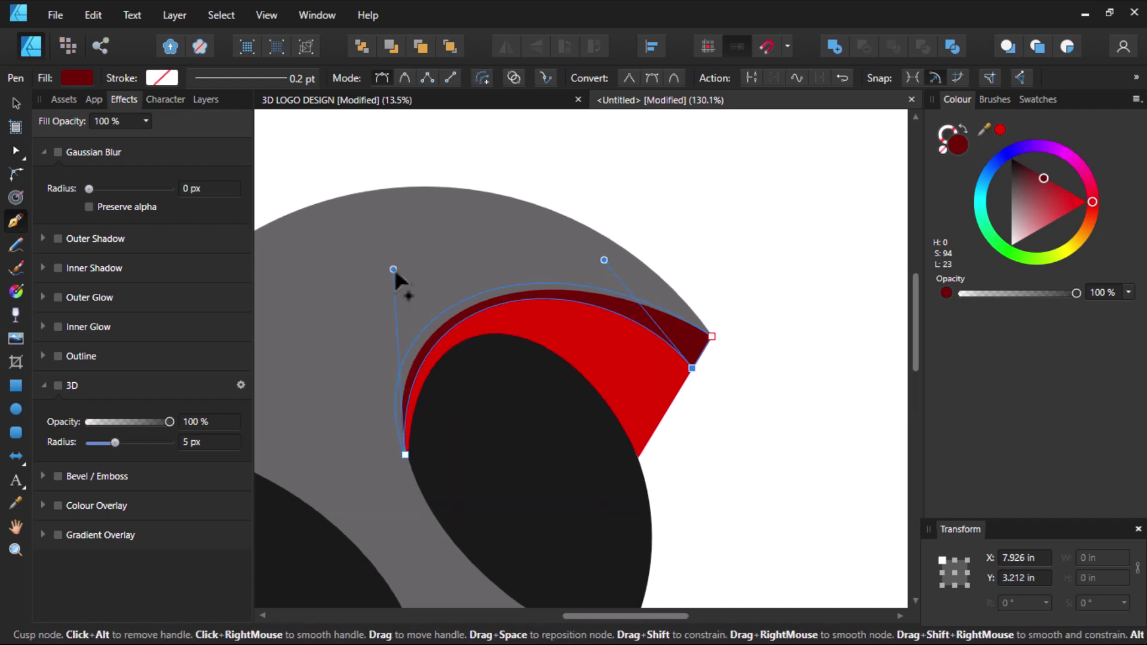
mouse_move(384, 268)
mouse_down()
mouse_move(398, 261)
mouse_move(372, 286)
mouse_move(376, 299)
mouse_up()
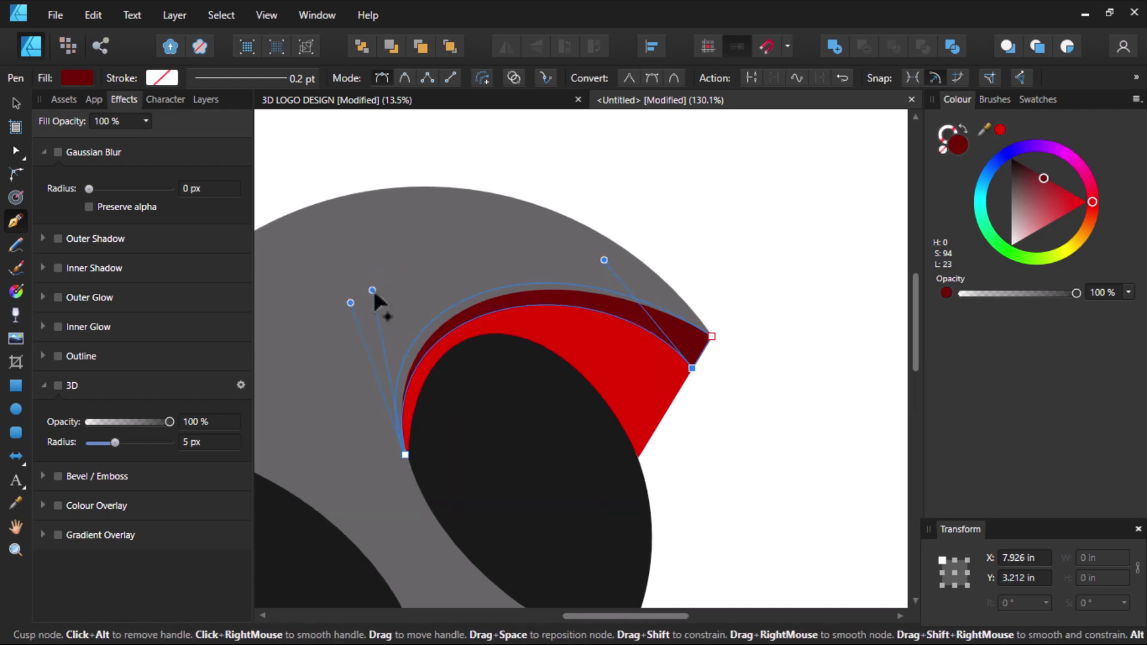
key(Escape)
scroll(545, 384, down, 5)
key(v)
scroll(506, 430, down, 1)
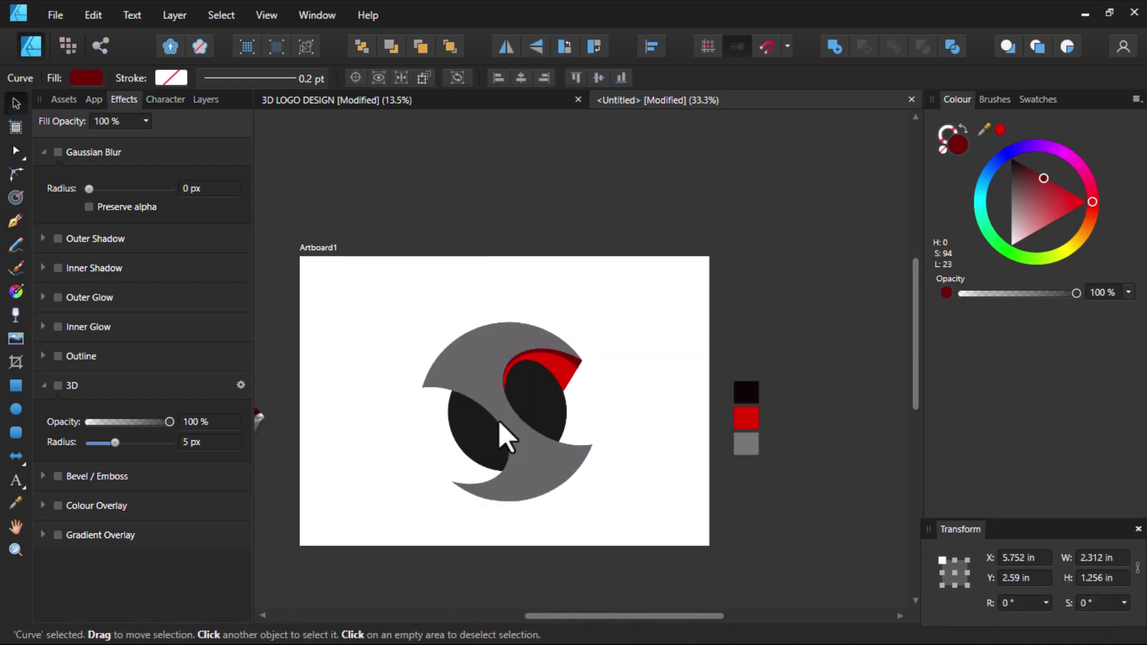
scroll(474, 455, up, 1)
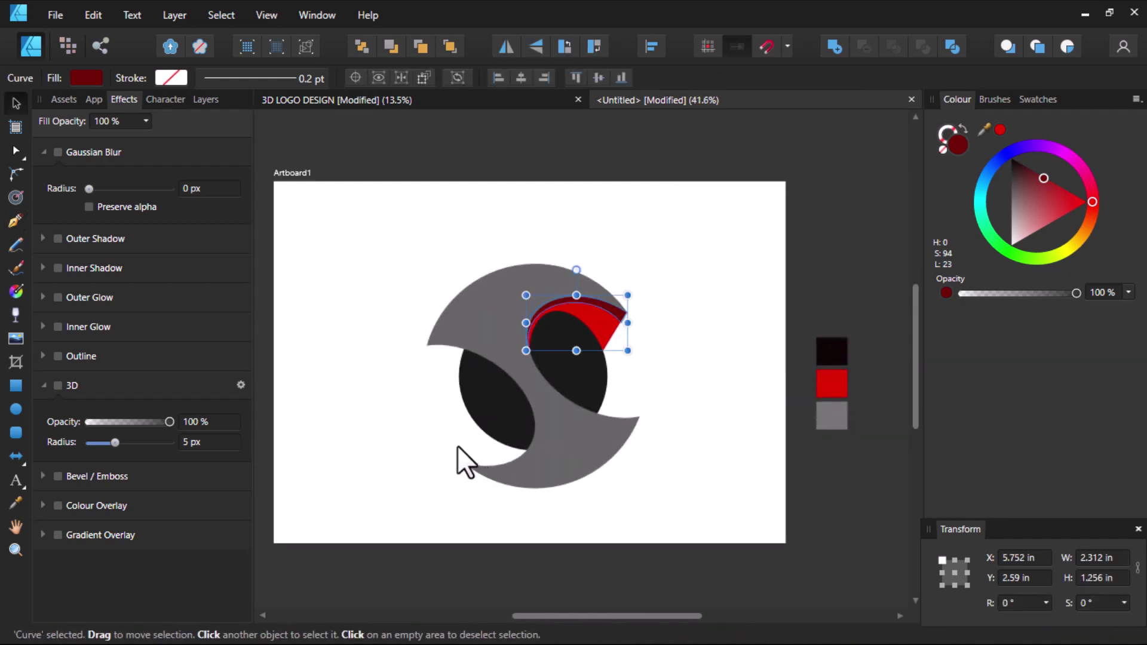
Pen-draw a closed three-node outline under the lower-left oval and curve its edges to trace the gap
click(457, 446)
scroll(475, 441, up, 1)
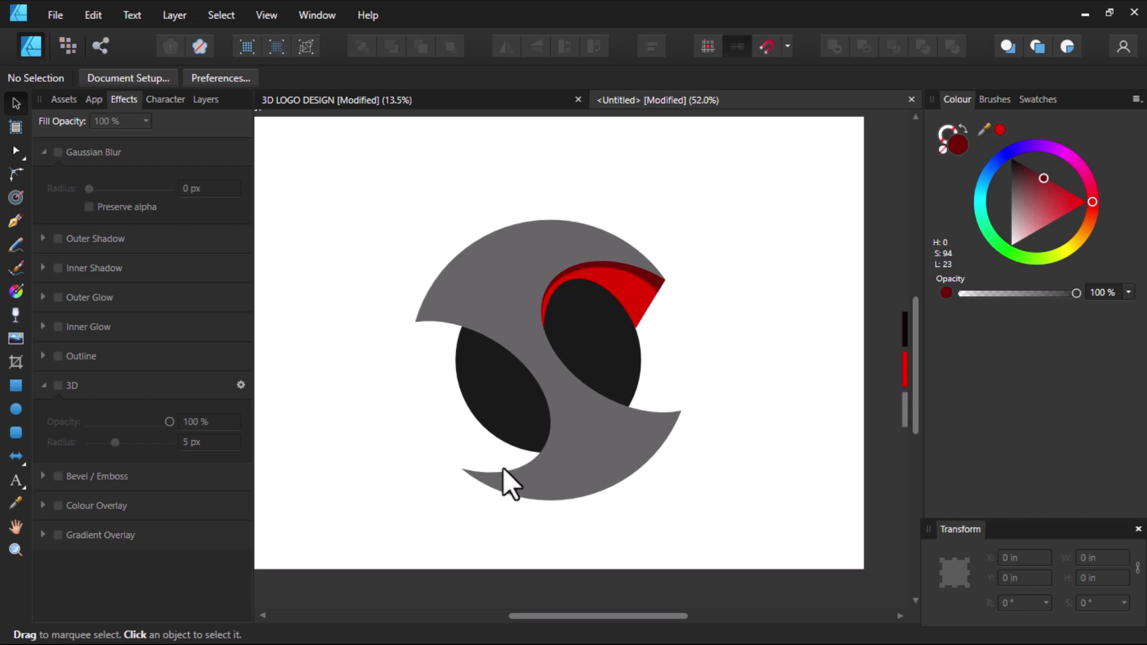
scroll(518, 436, up, 2)
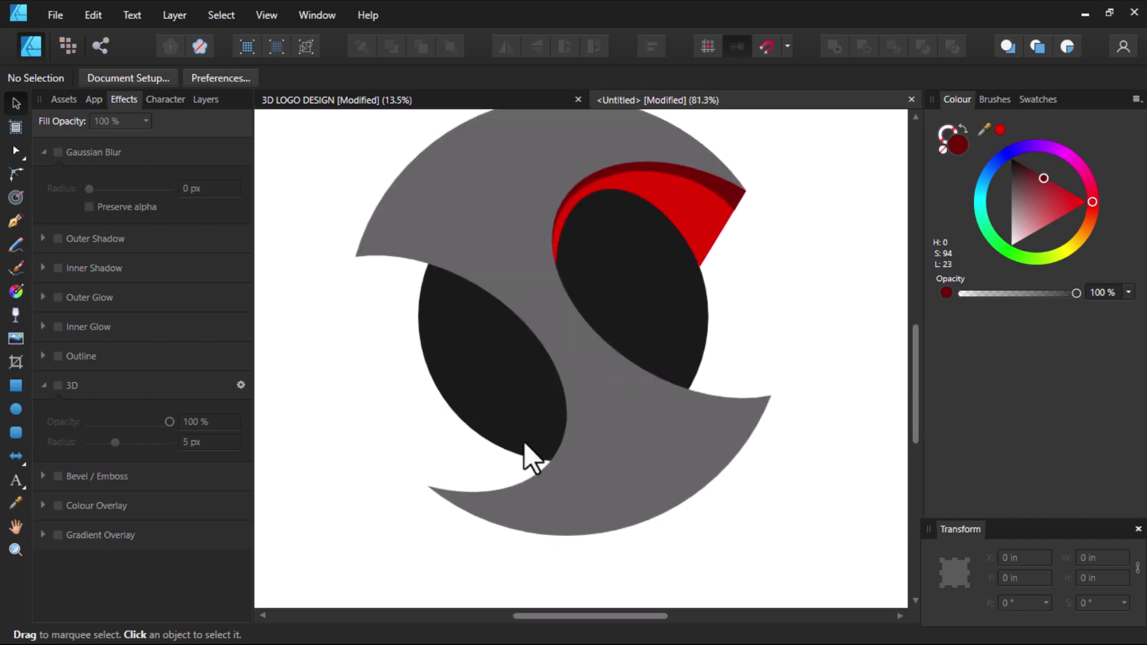
key(p)
scroll(523, 445, up, 2)
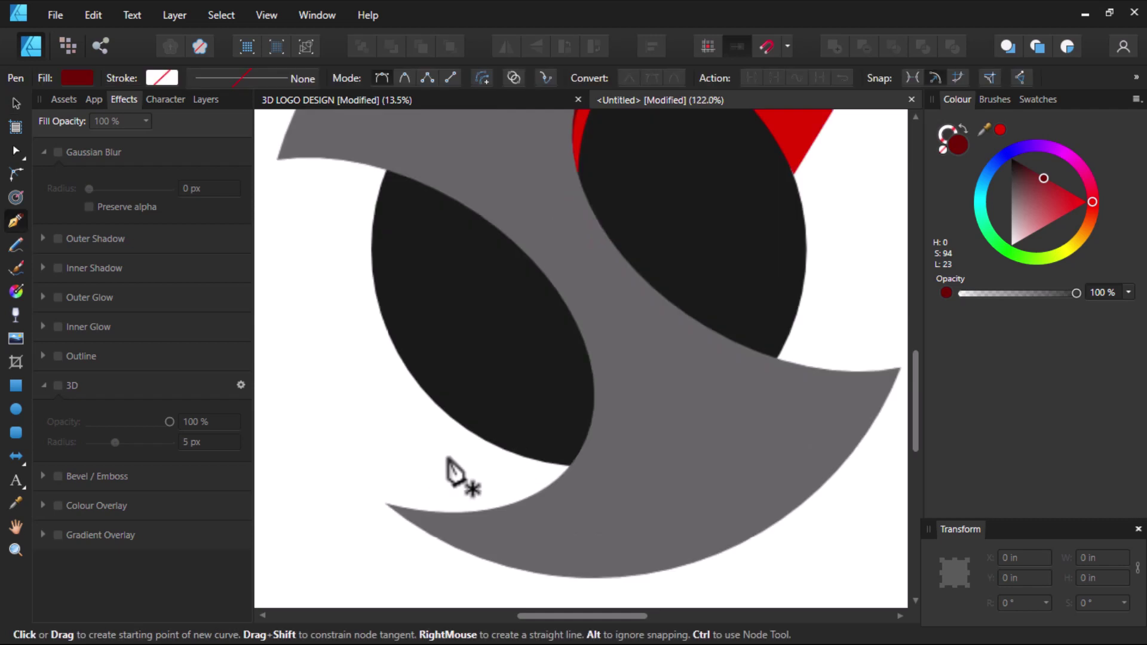
click(387, 503)
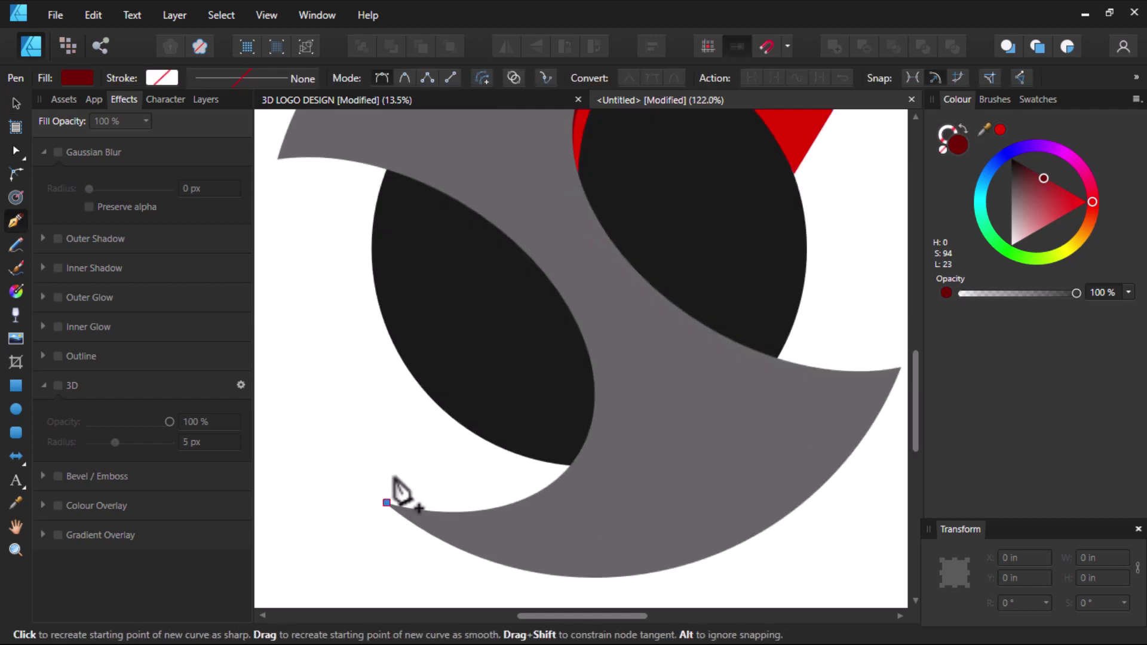
click(412, 375)
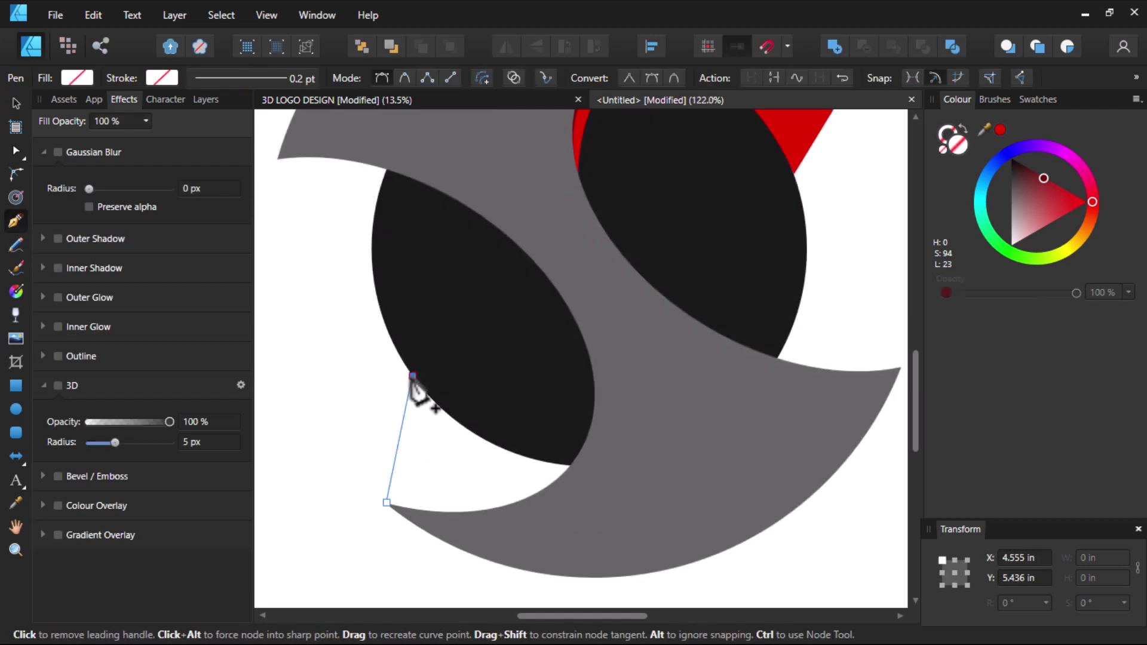
click(585, 342)
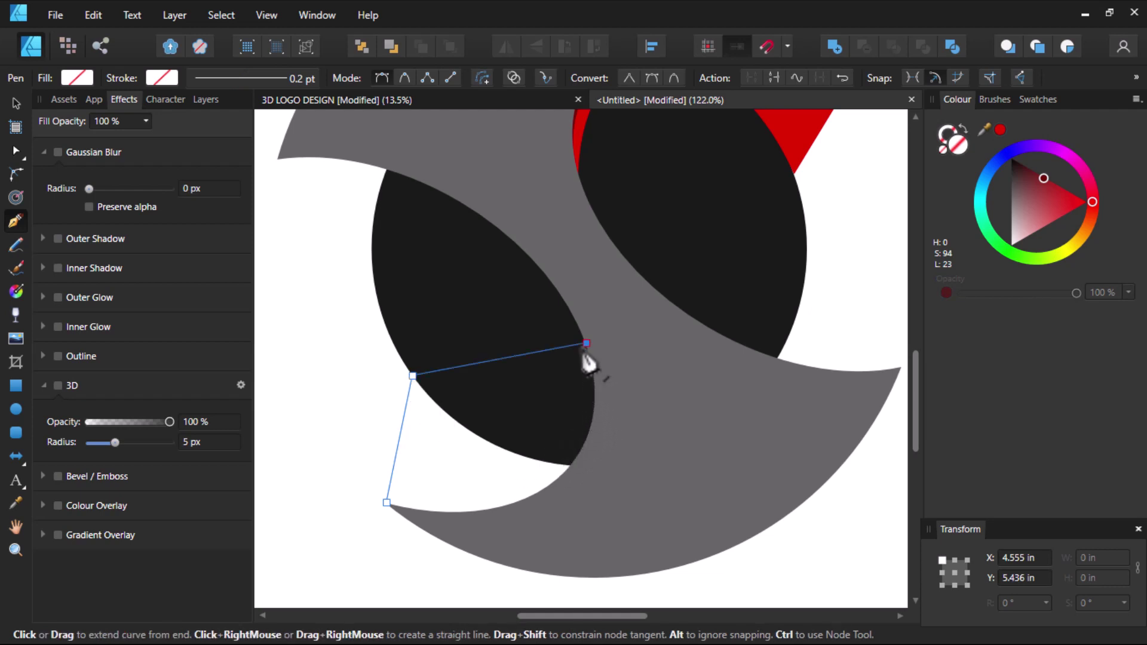
click(386, 503)
drag(483, 454, 541, 505)
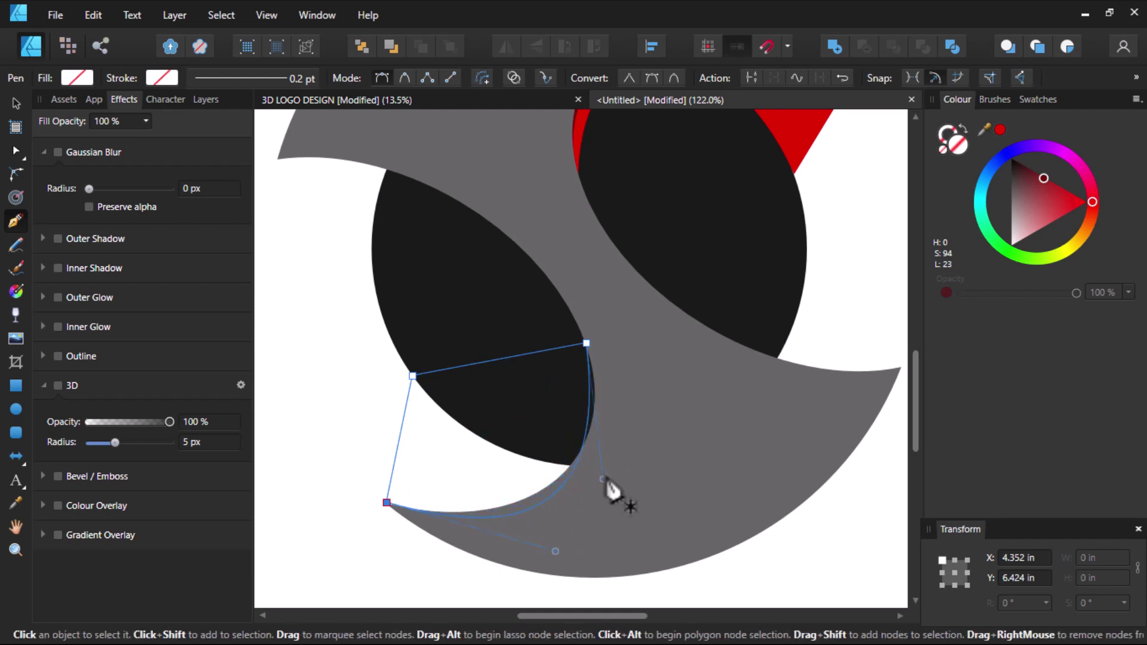
drag(603, 478, 618, 447)
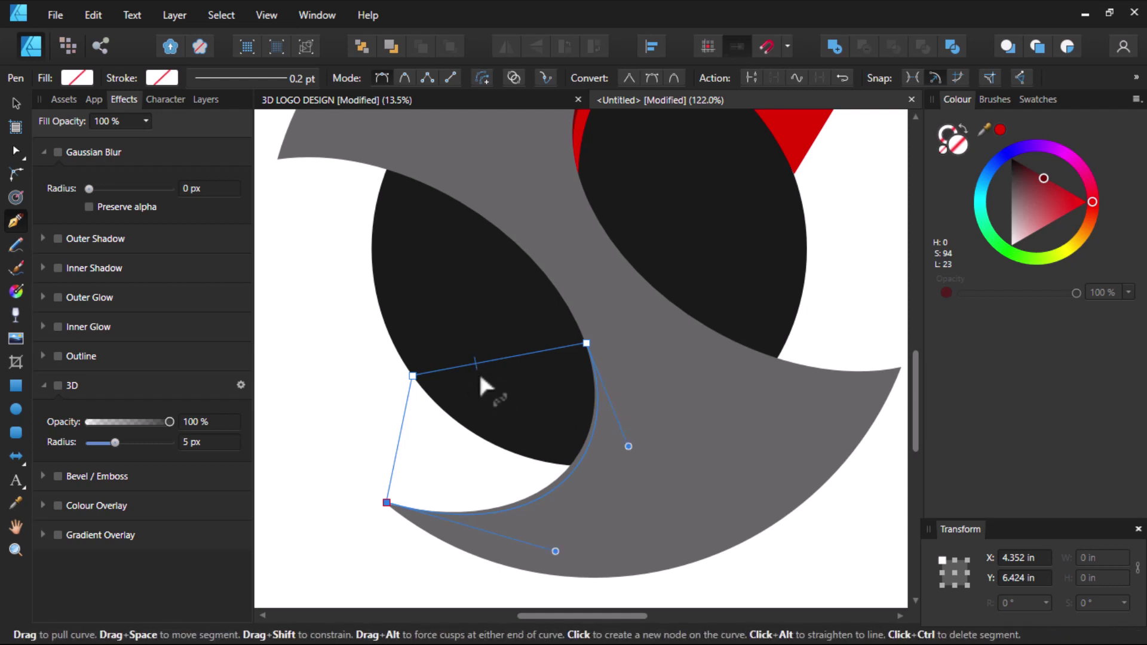
mouse_move(478, 365)
mouse_down()
mouse_move(495, 469)
mouse_move(526, 457)
mouse_move(515, 453)
mouse_up()
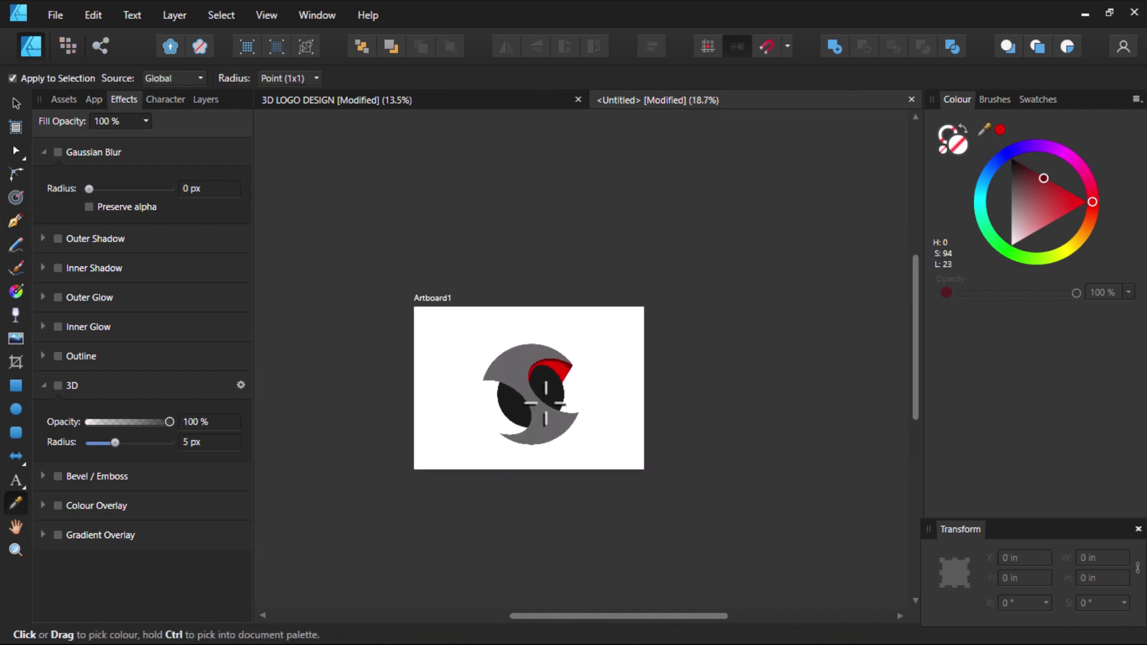
Fill the new bottom-left shape with red
scroll(544, 403, up, 1)
scroll(543, 397, up, 2)
scroll(563, 356, up, 2)
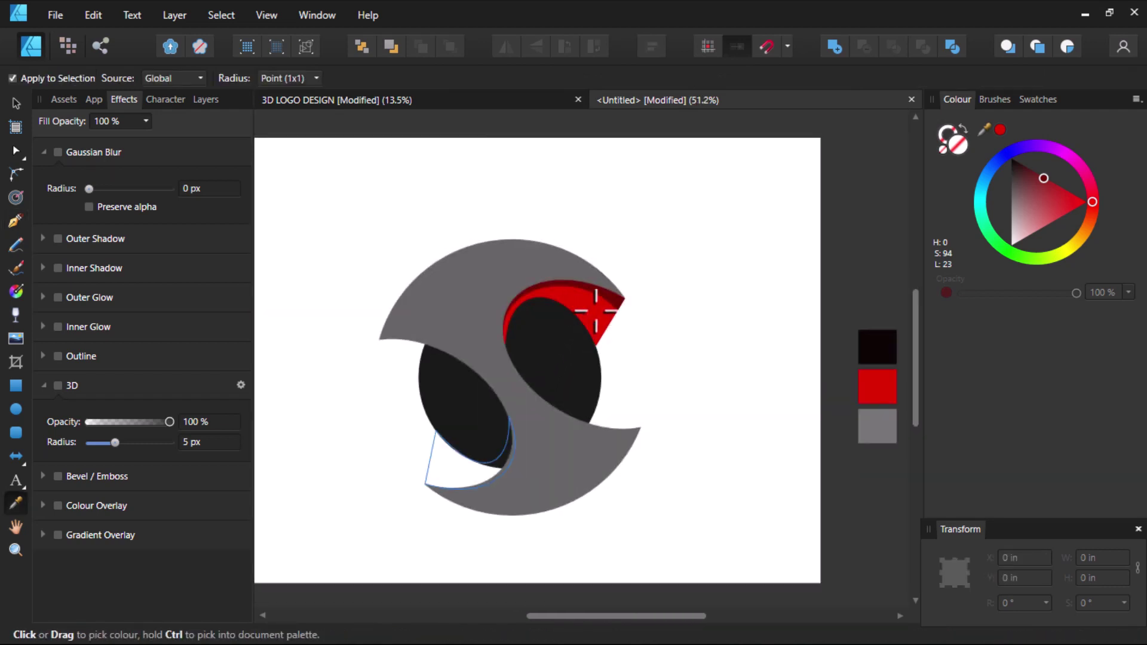
click(526, 411)
scroll(476, 463, up, 1)
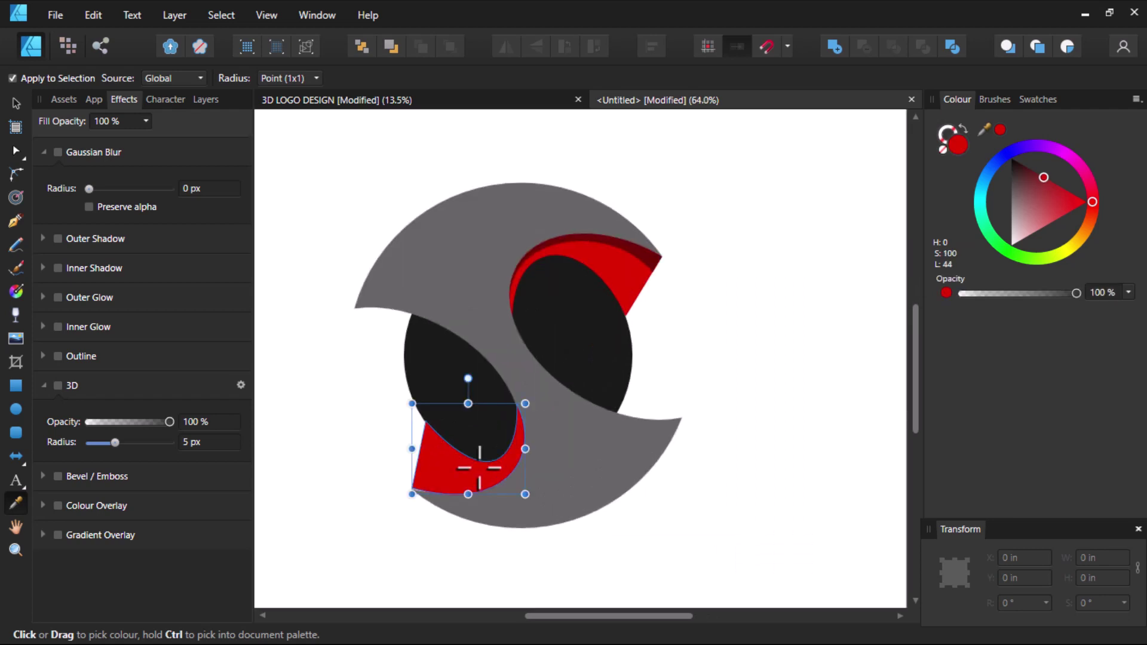
key(v)
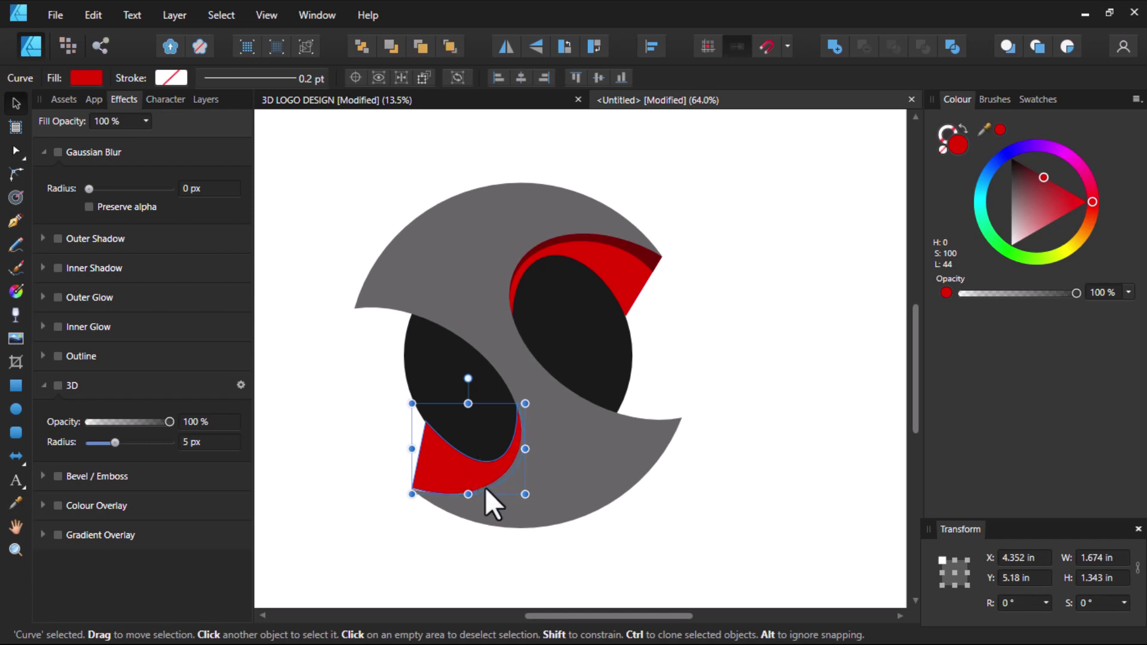
scroll(484, 487, up, 2)
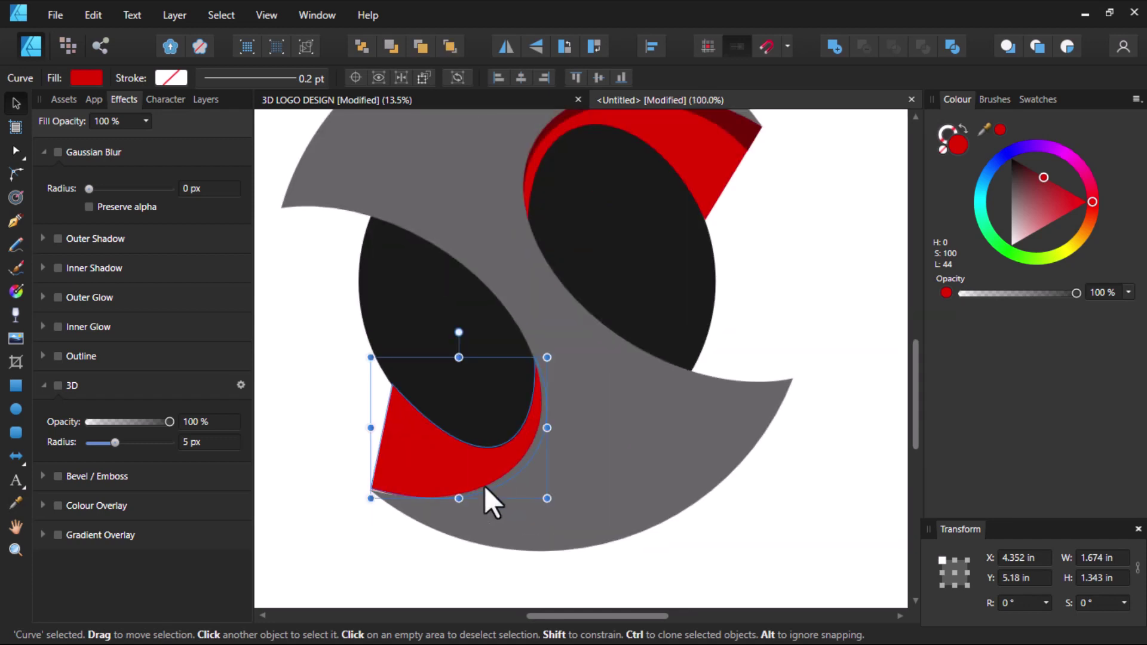
scroll(485, 485, down, 2)
Colour the new lower-left rim shape dark red using the Colour Picker
key(p)
scroll(425, 489, up, 1)
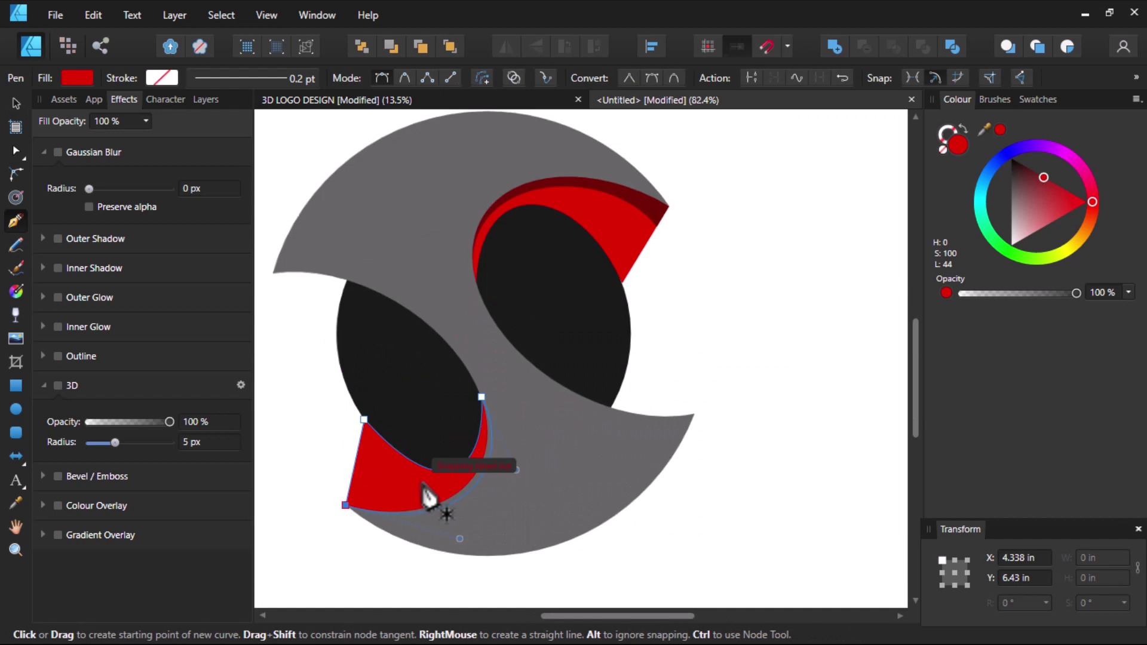
key(Escape)
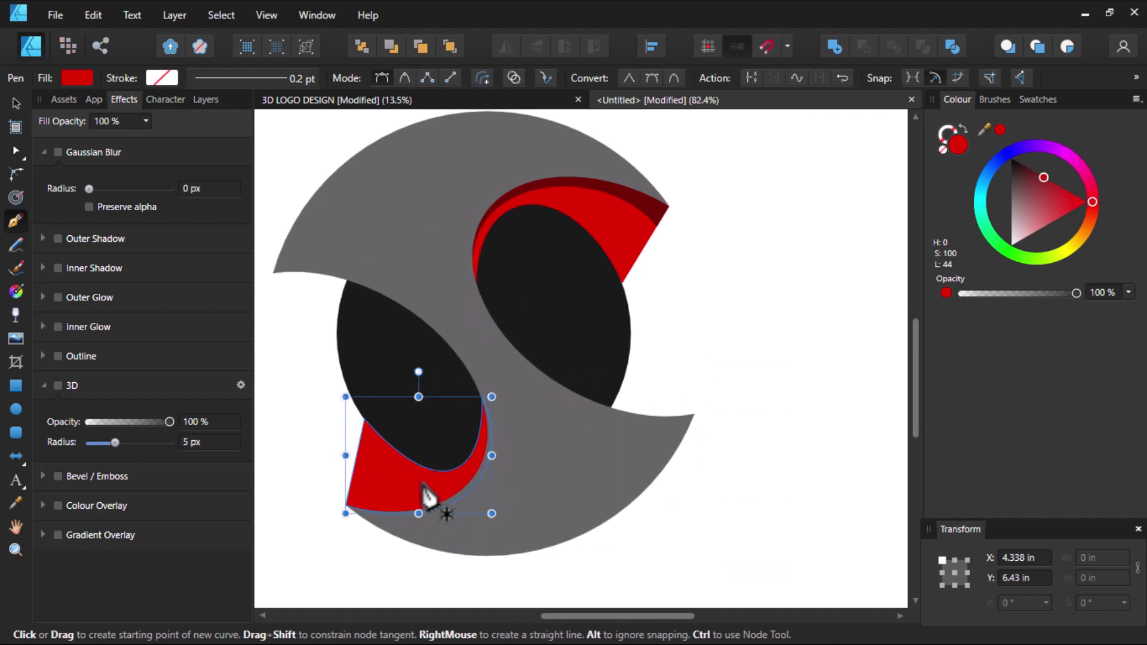
key(v)
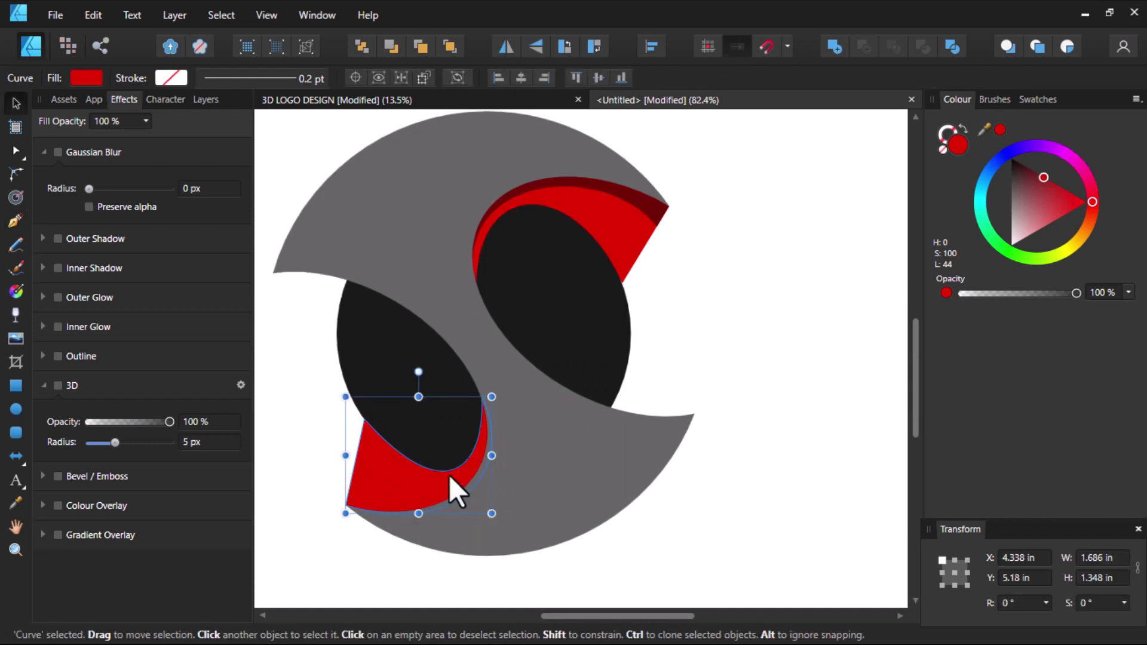
key(ctrl+d)
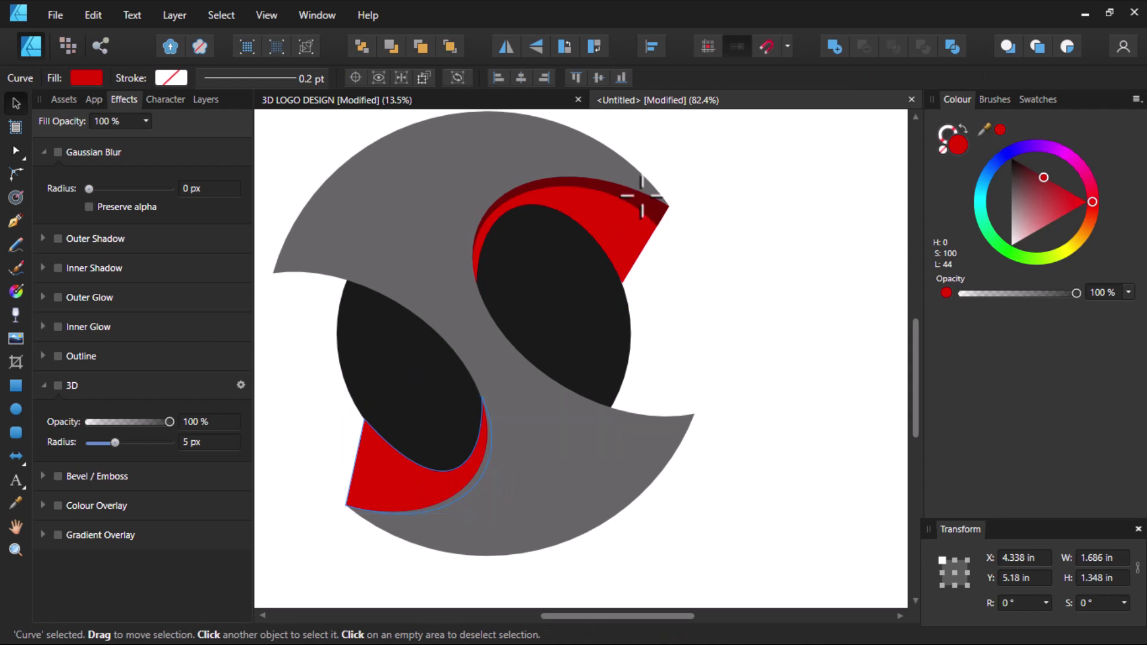
key(i)
click(481, 440)
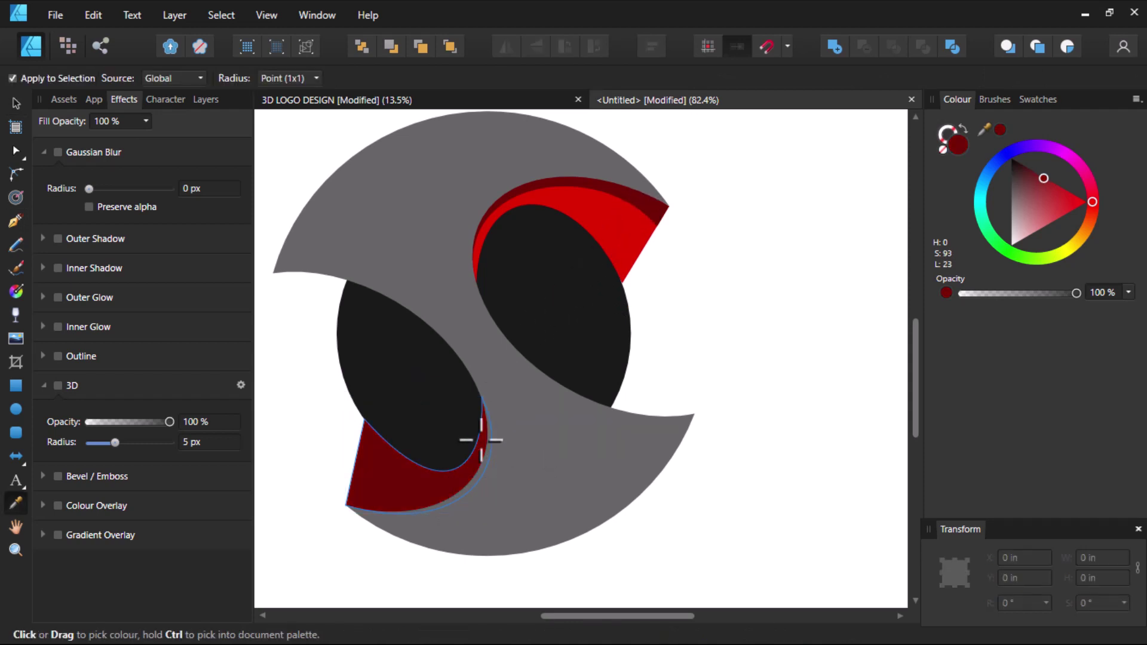
scroll(481, 440, up, 3)
Drag the dark red rim's corner and lower-bend nodes to round its curve
key(p)
drag(336, 382, 312, 487)
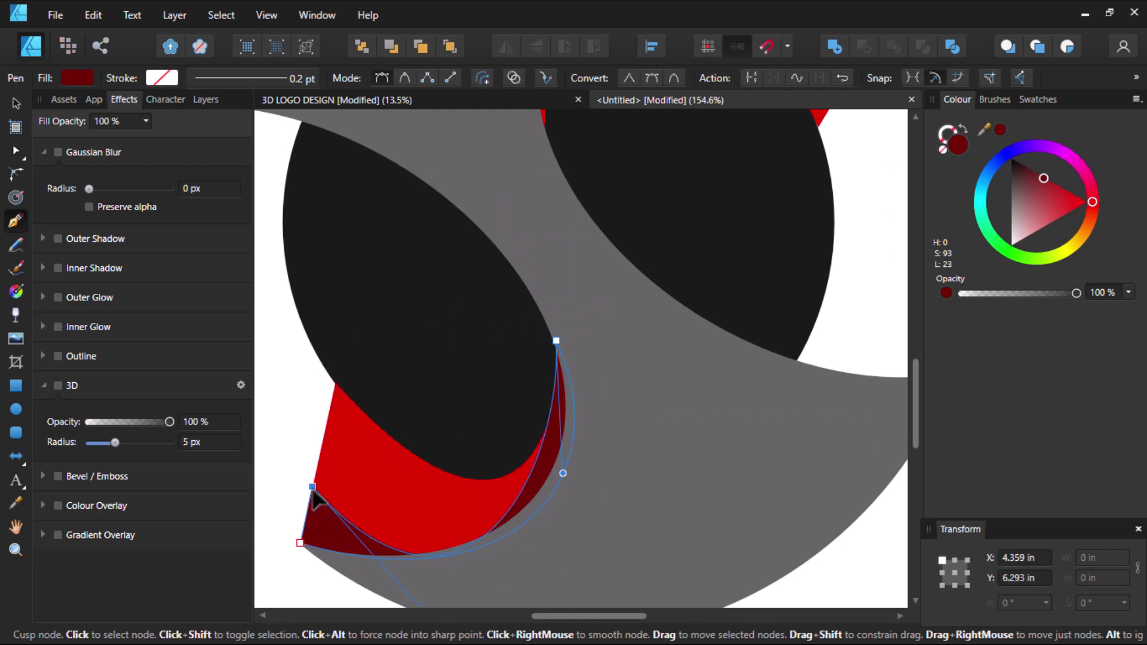
scroll(475, 440, down, 1)
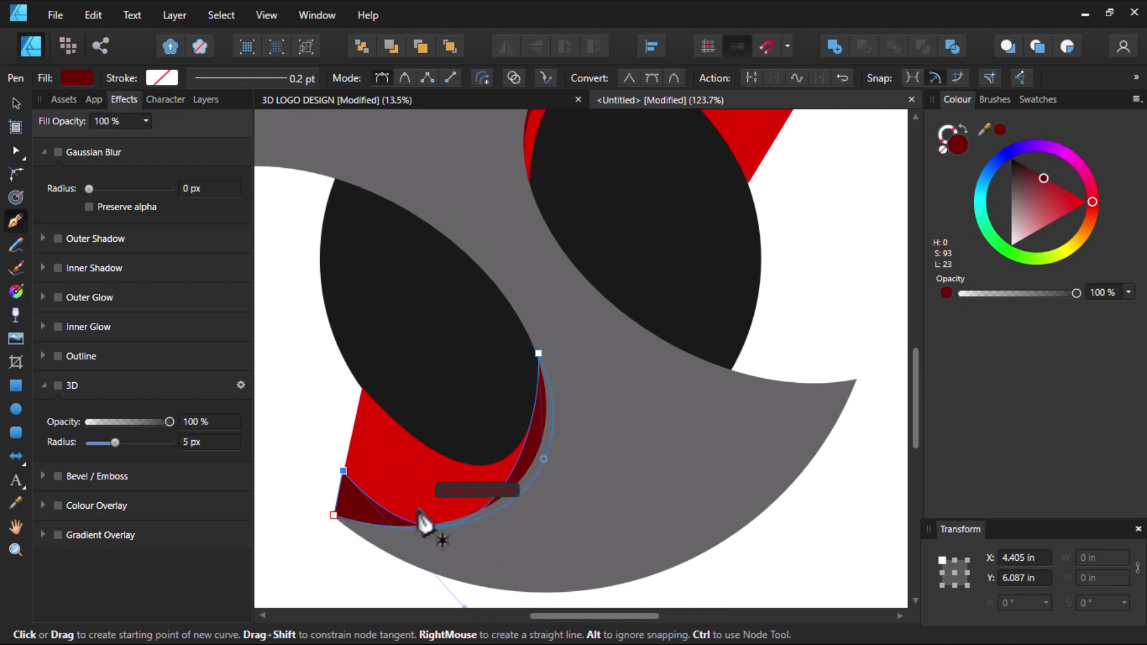
scroll(424, 538, down, 1)
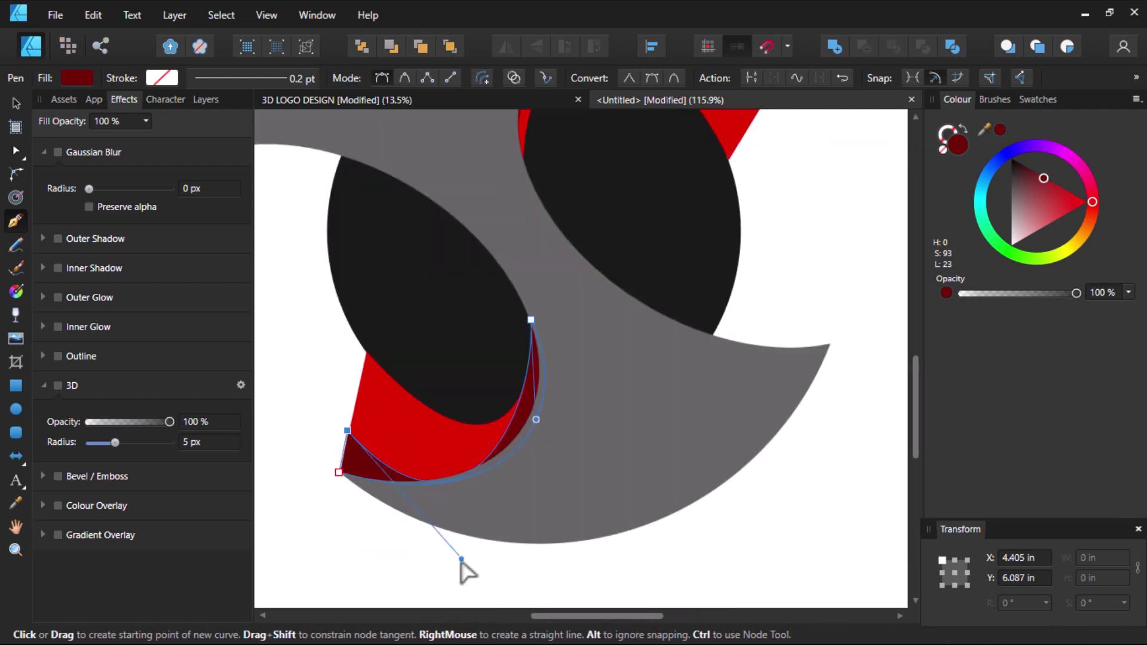
mouse_move(461, 559)
mouse_down()
mouse_move(482, 493)
mouse_move(488, 515)
mouse_up()
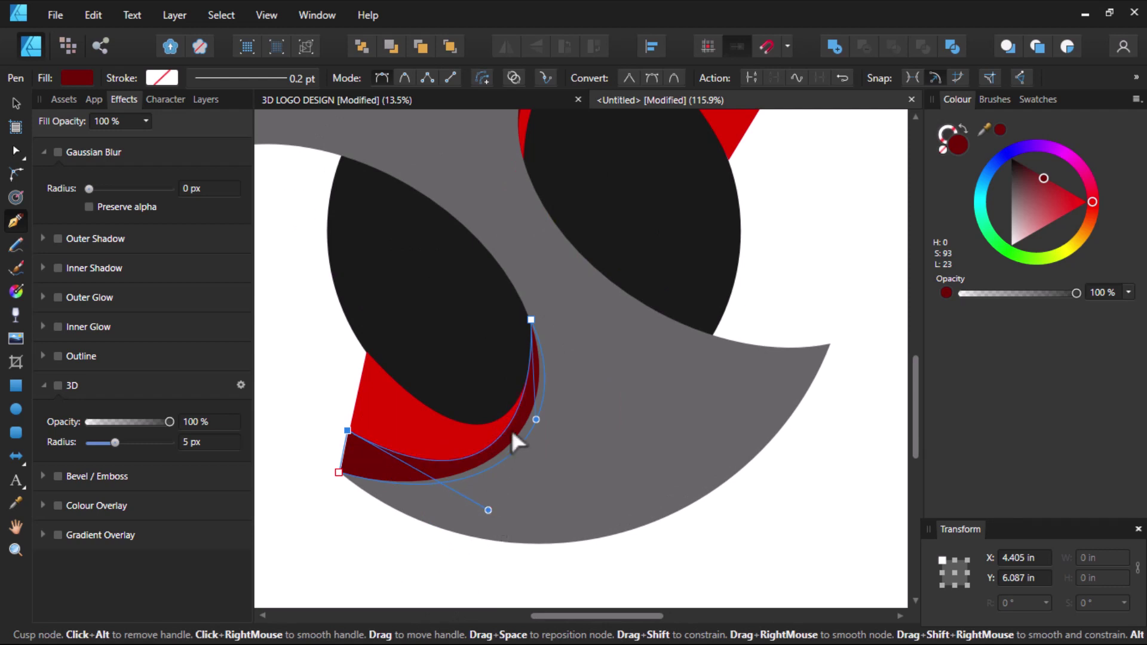
drag(535, 420, 565, 418)
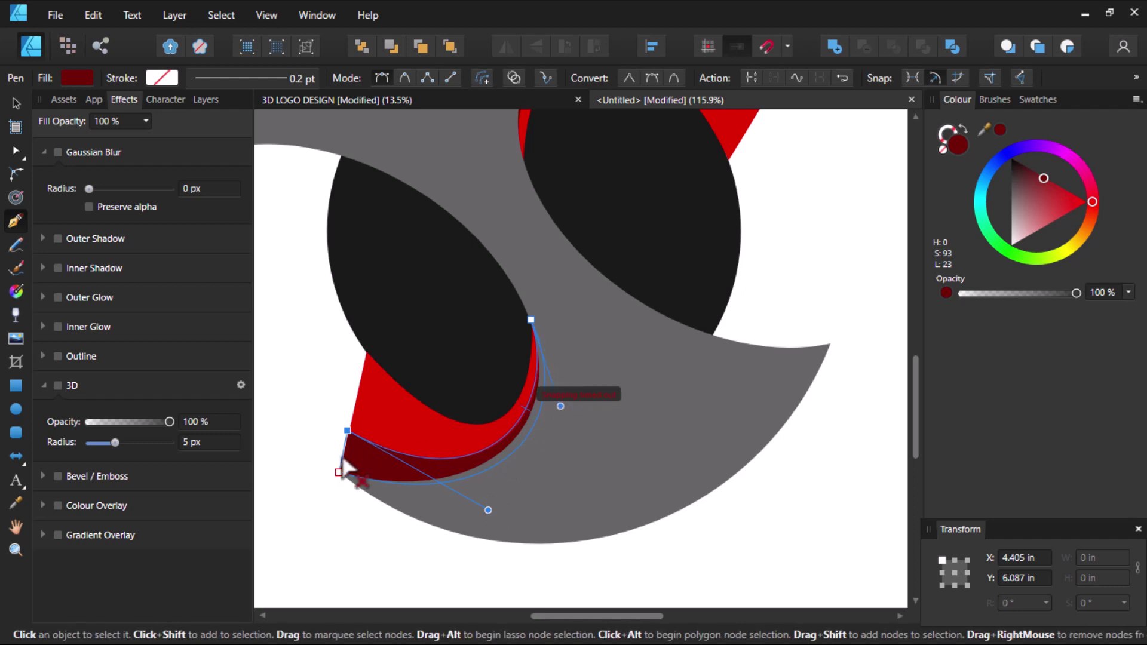
scroll(345, 469, up, 3)
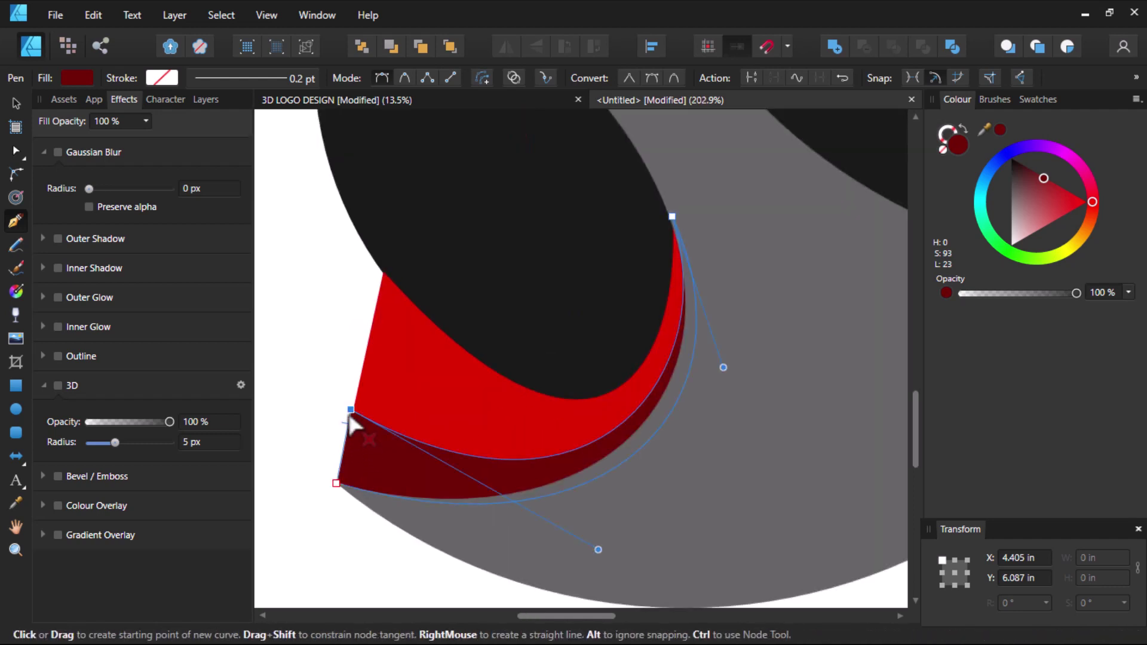
drag(349, 432, 348, 433)
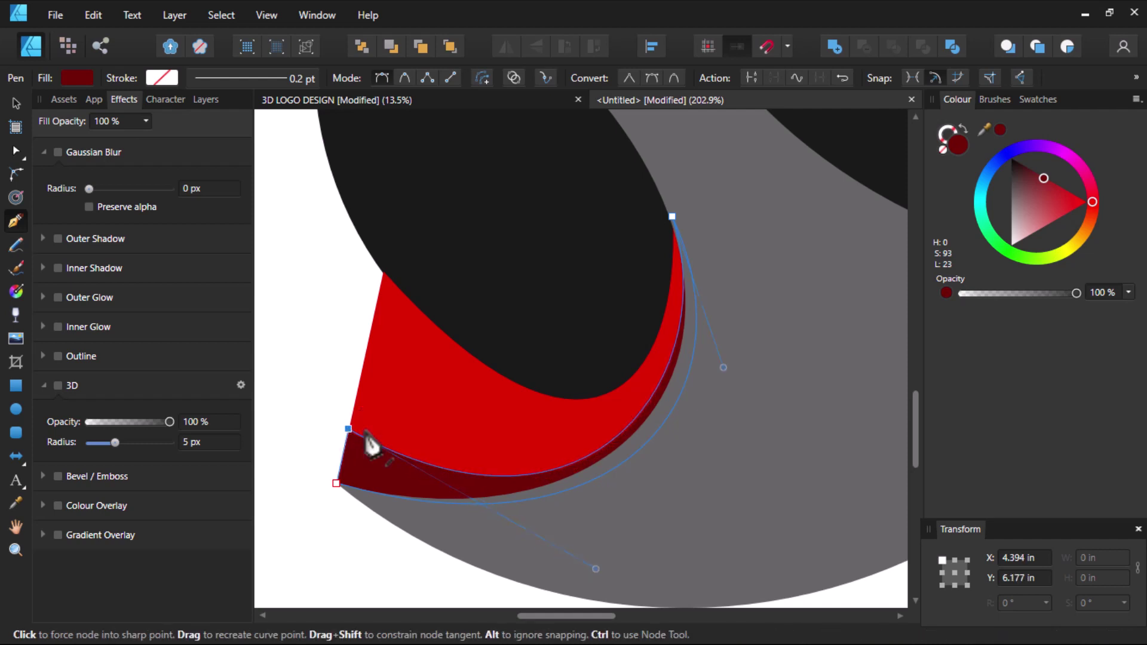
Fine-tune the lower rim's end node and curvature, then deselect the finished rim
scroll(452, 494, down, 3)
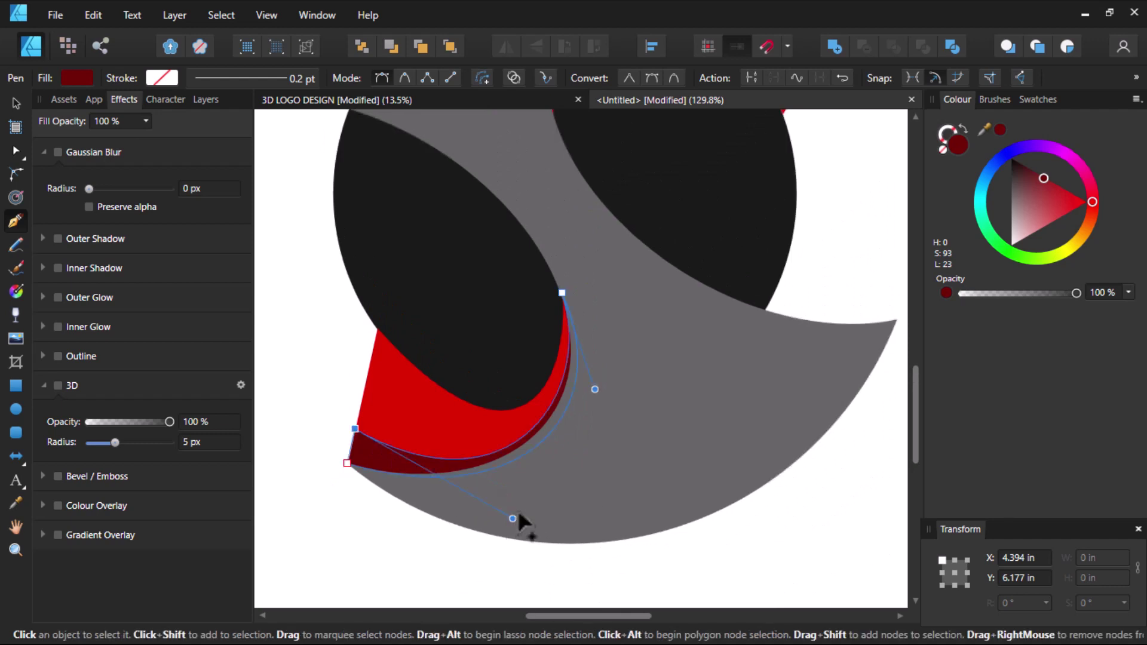
drag(512, 519, 522, 505)
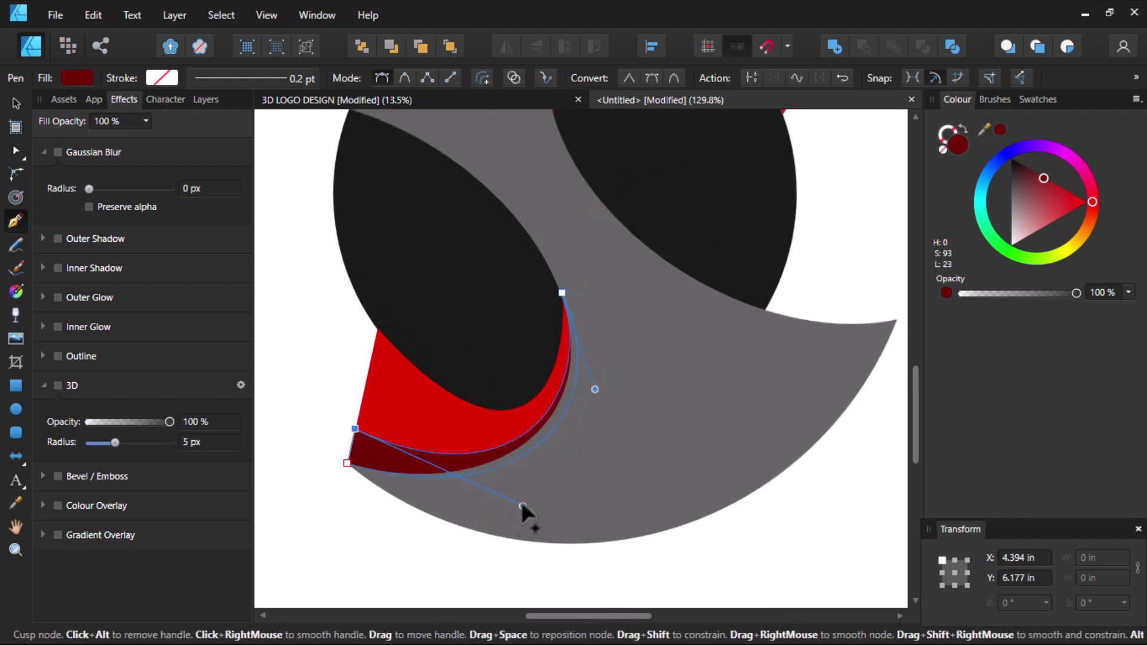
scroll(427, 485, down, 4)
scroll(436, 499, down, 2)
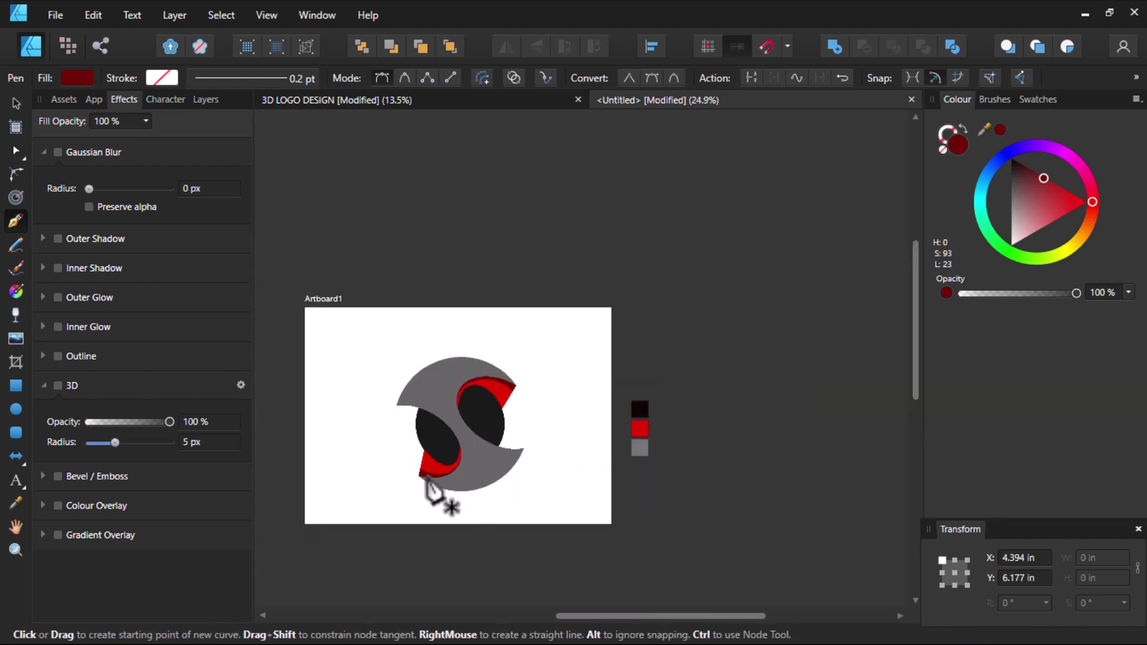
scroll(436, 489, up, 1)
scroll(431, 477, up, 2)
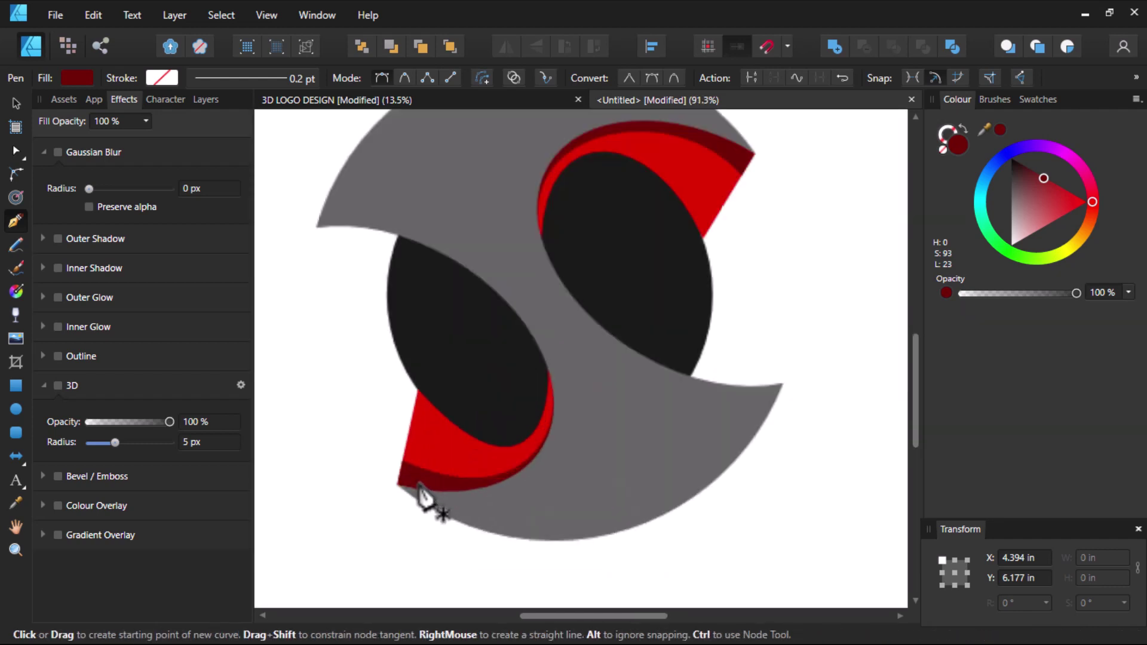
scroll(406, 480, up, 2)
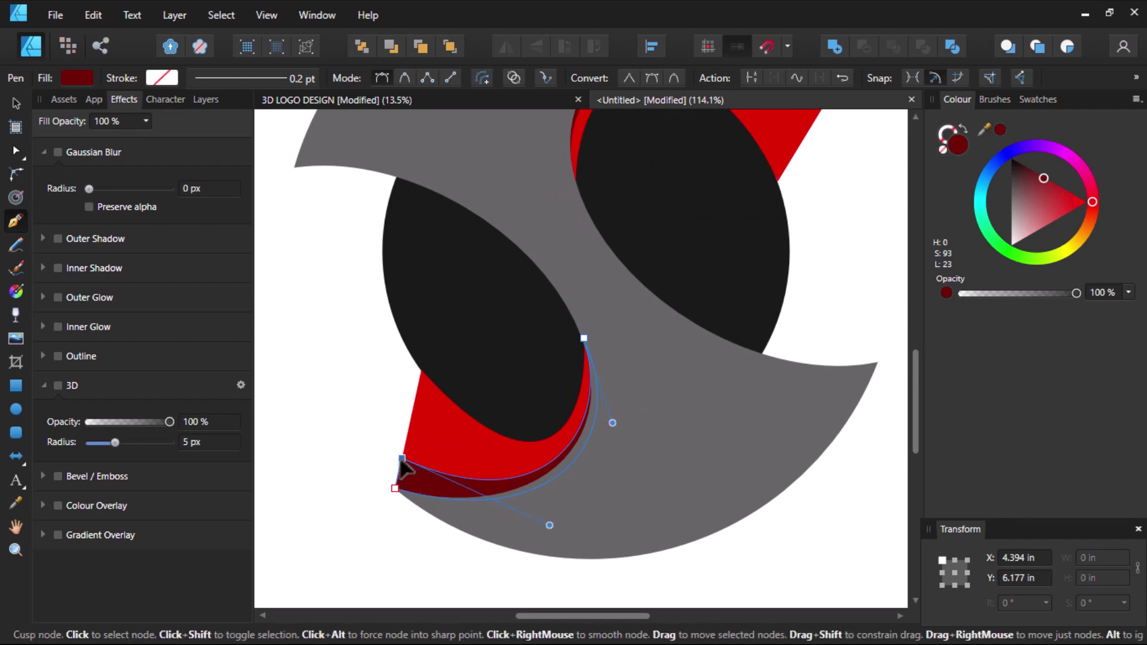
drag(402, 459, 402, 466)
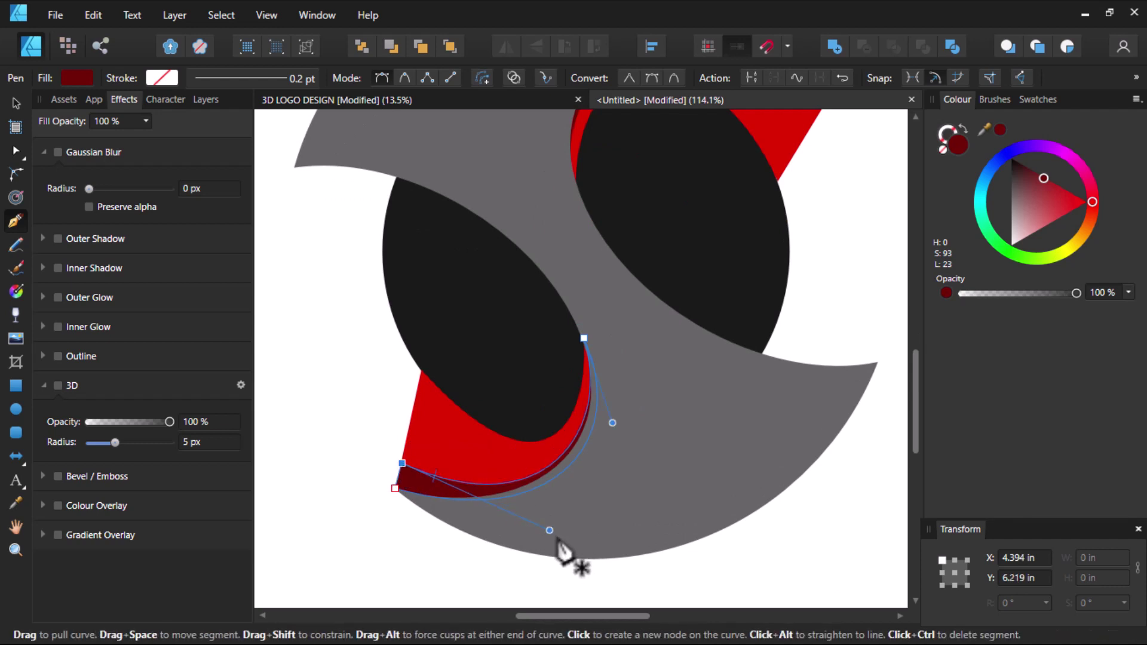
drag(550, 530, 555, 510)
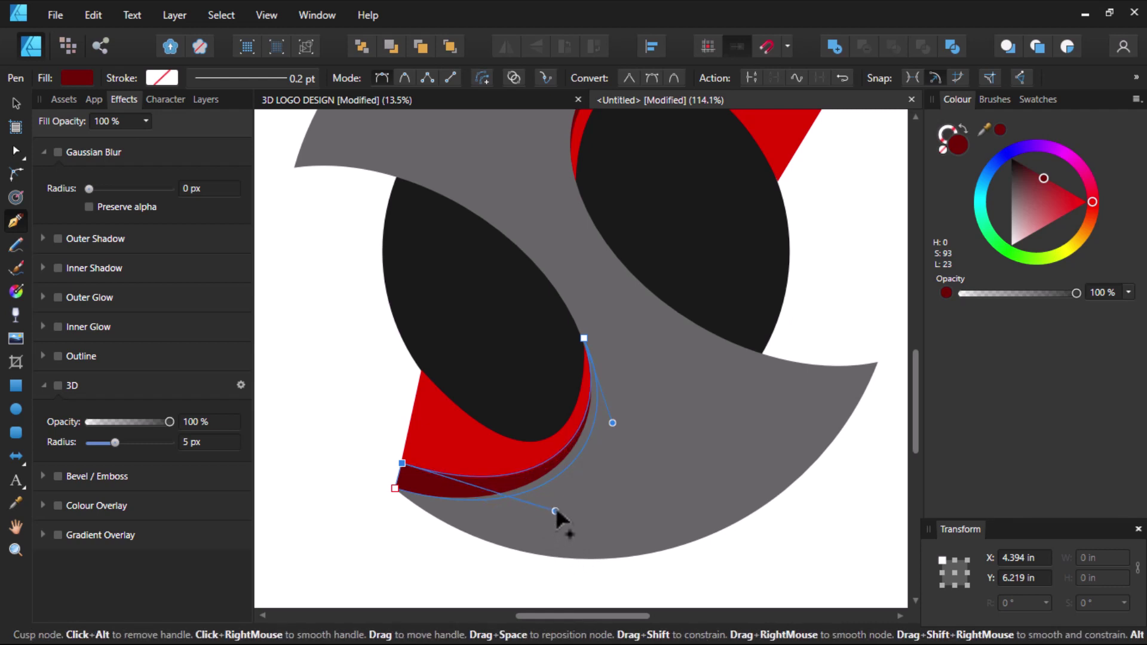
scroll(468, 512, down, 5)
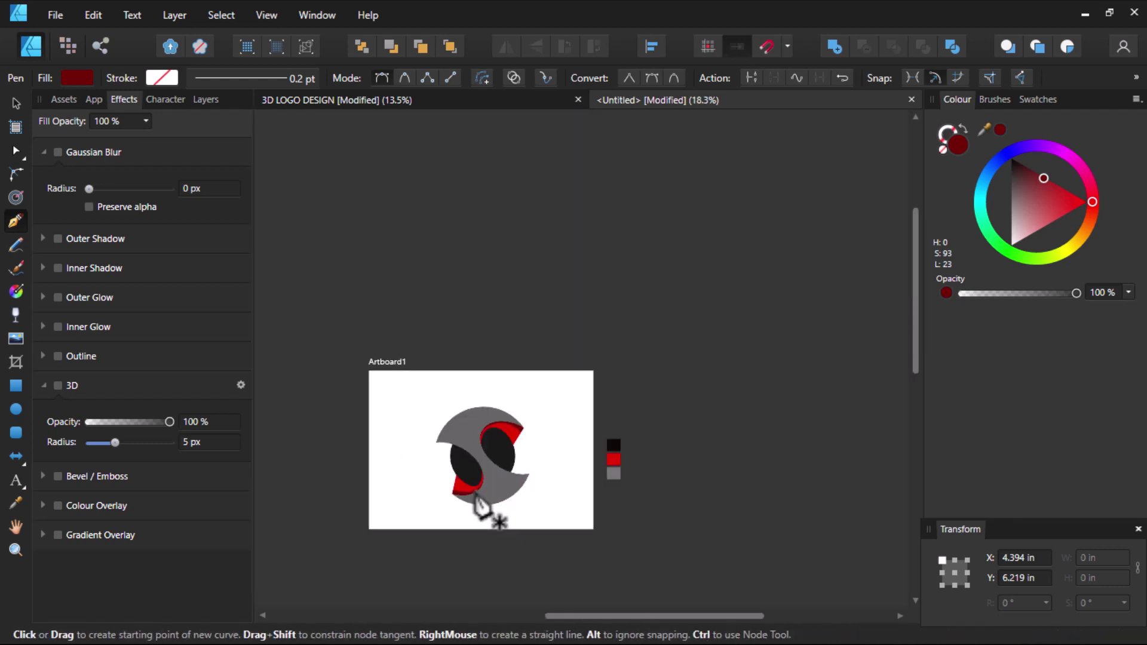
scroll(486, 512, up, 2)
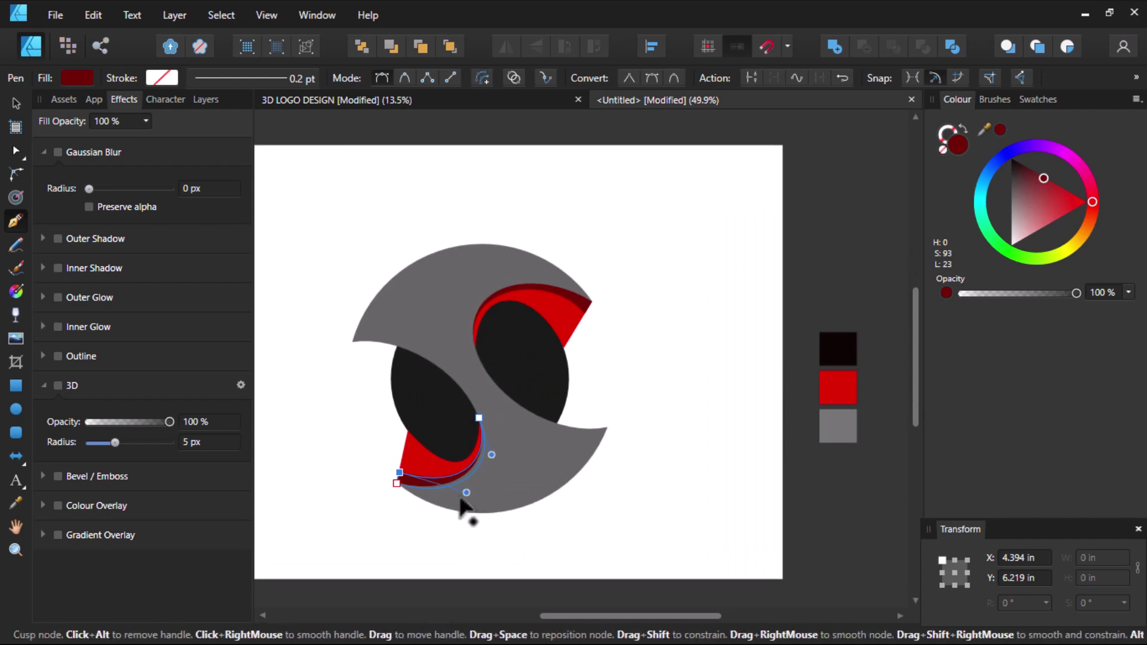
key(v)
scroll(391, 424, up, 1)
click(392, 424)
Pen-draw a crescent curve from the shell's upper-left corner along the left oval's top edge
scroll(393, 424, up, 1)
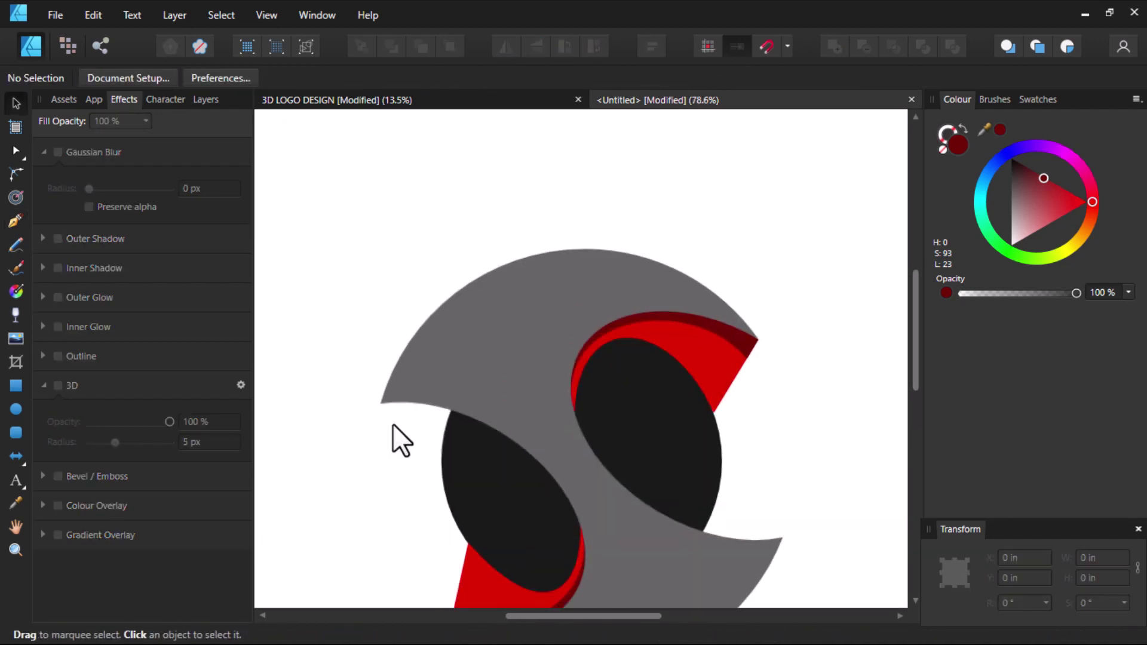
key(p)
scroll(381, 409, up, 1)
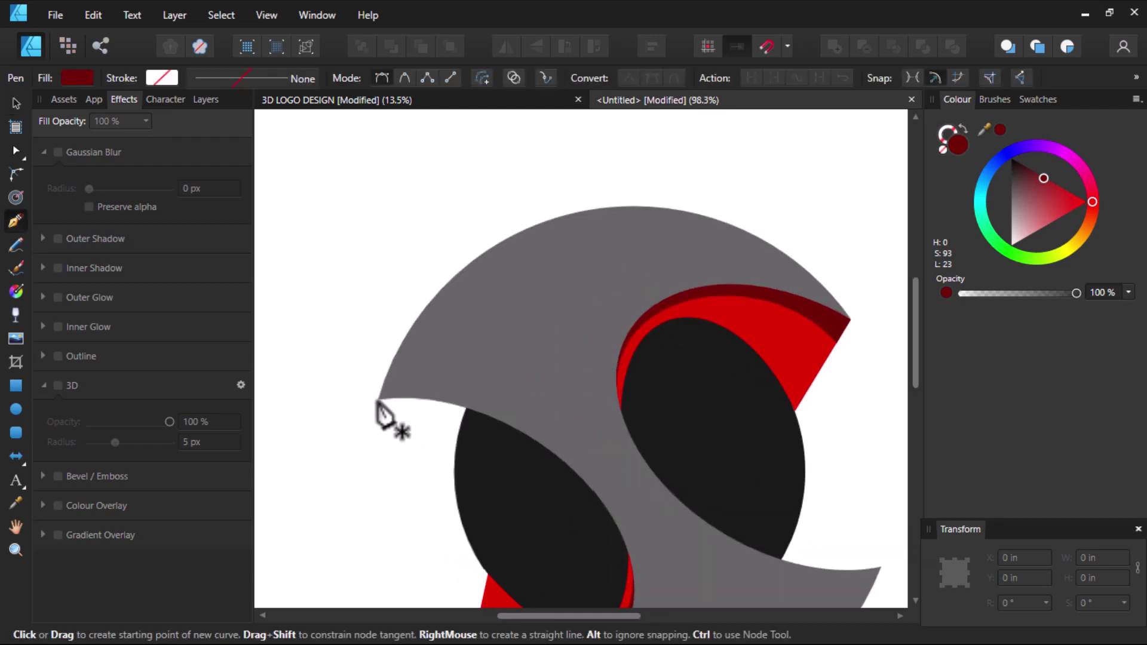
drag(378, 399, 402, 435)
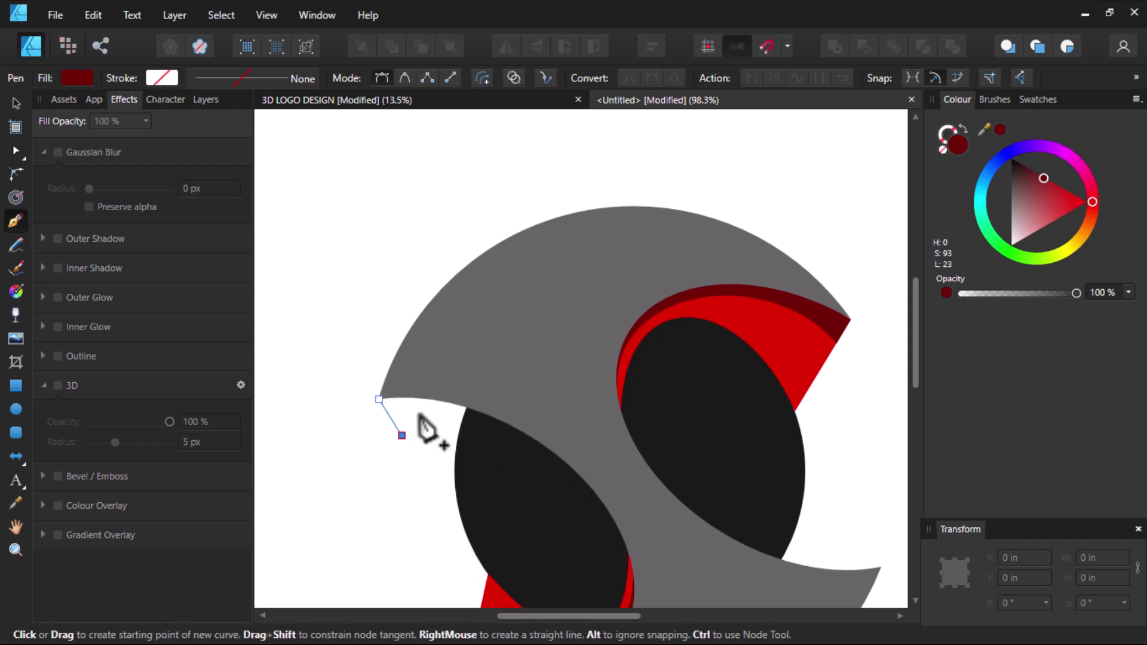
drag(564, 460, 445, 430)
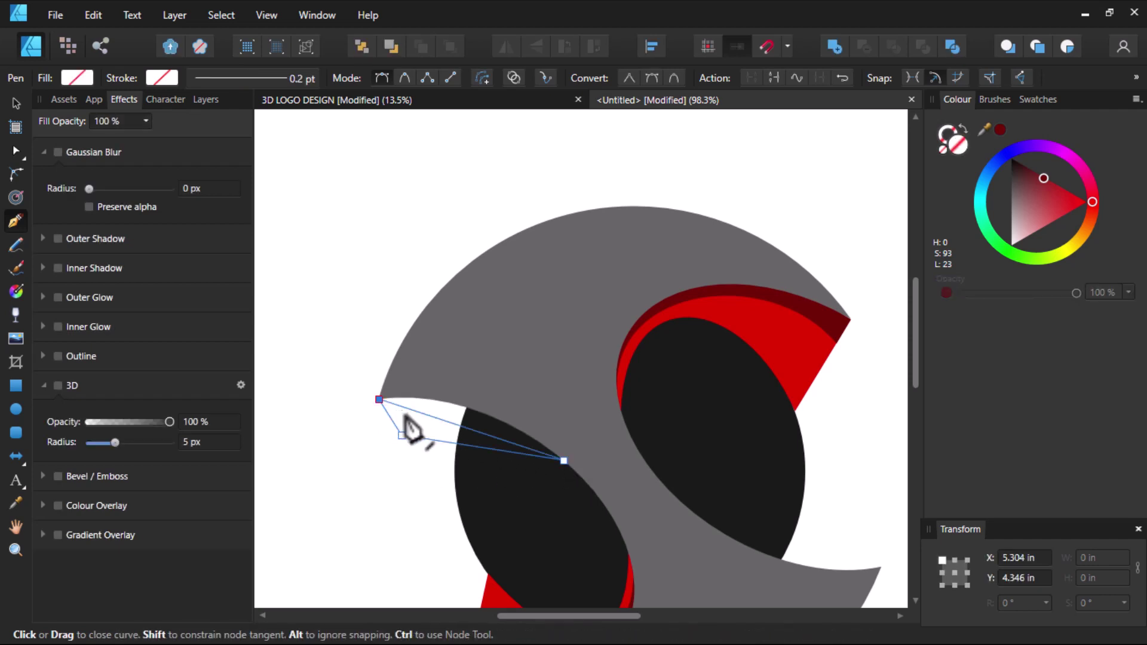
drag(471, 439, 465, 395)
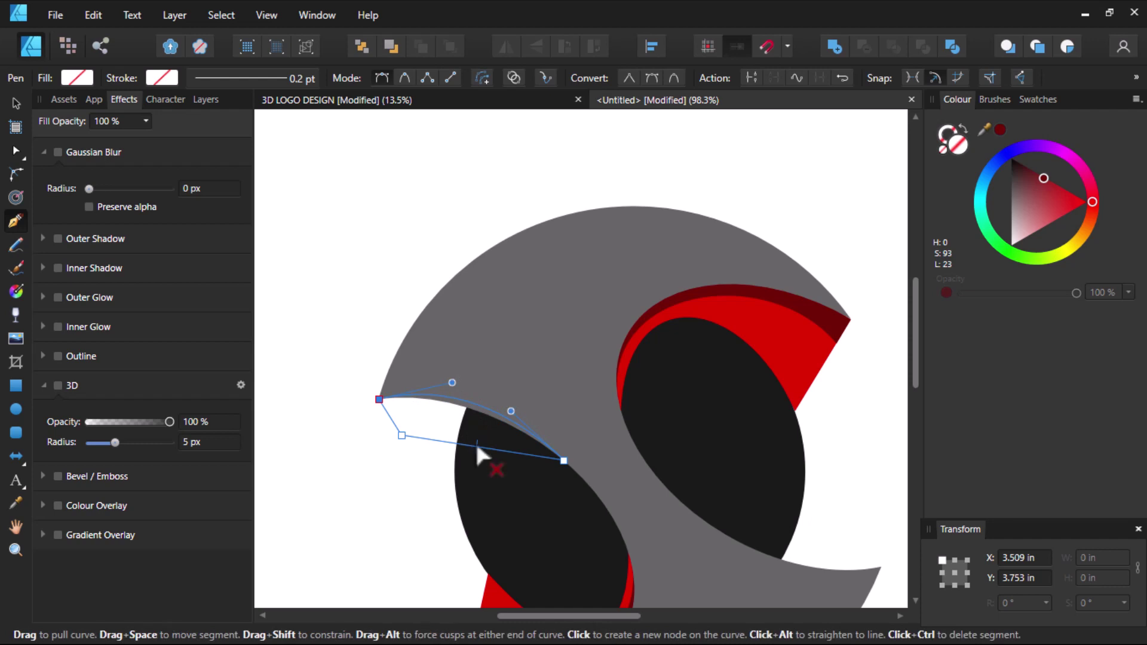
key(Escape)
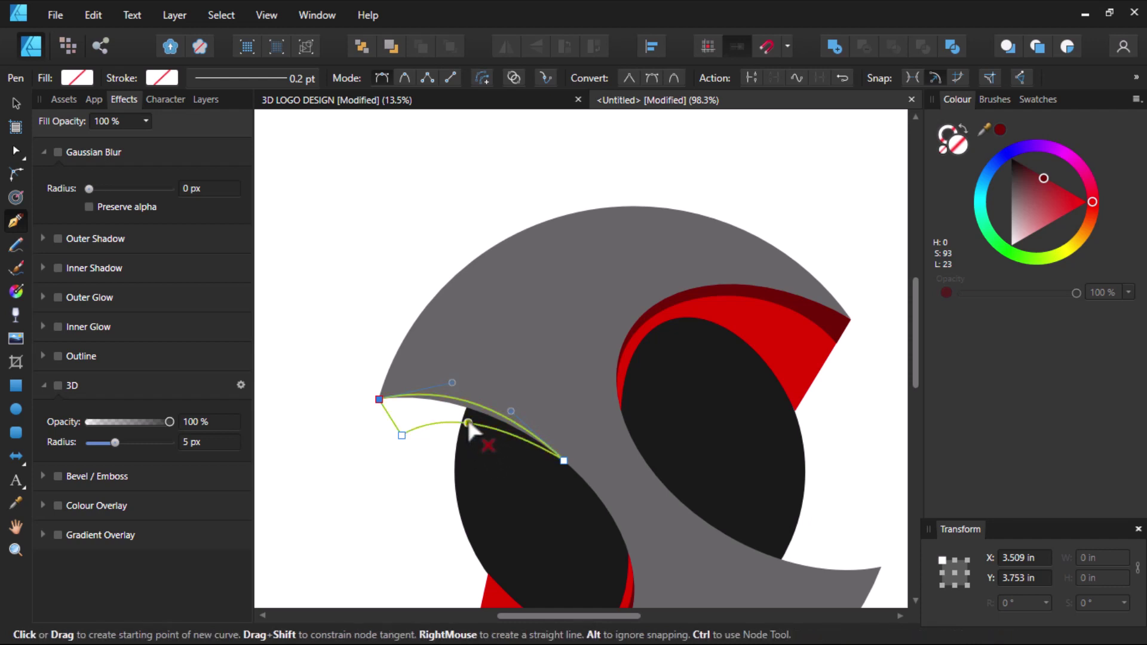
Fill the crescent with the logo's red, then recolour it with the rim's dark red
key(Escape)
key(i)
click(788, 343)
scroll(472, 427, down, 1)
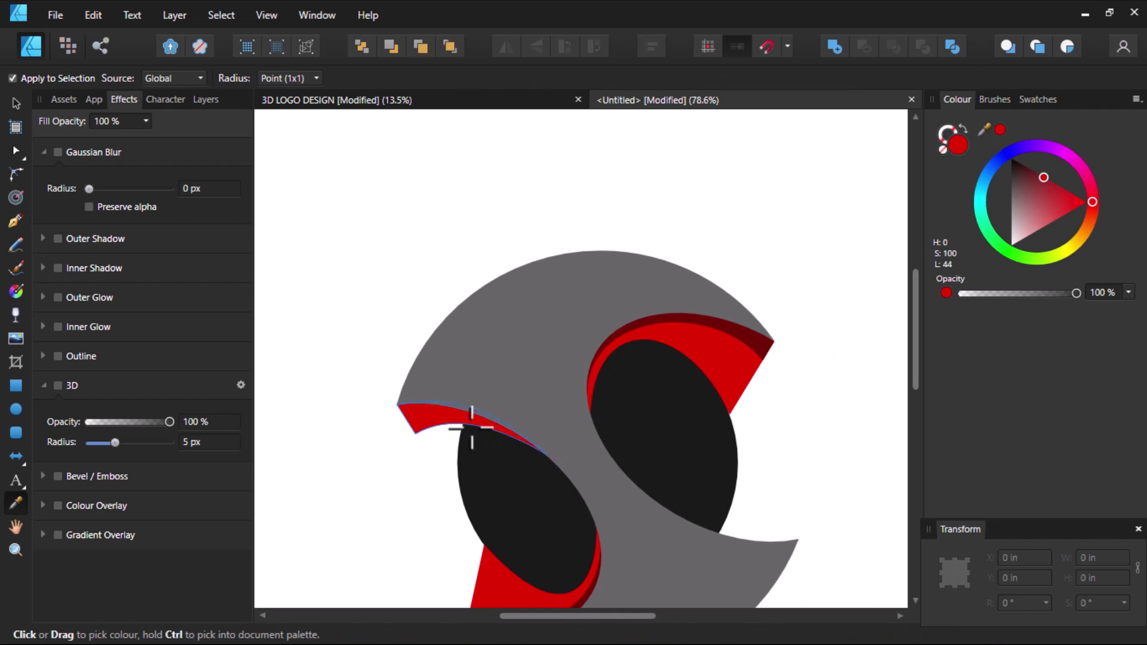
scroll(472, 427, up, 1)
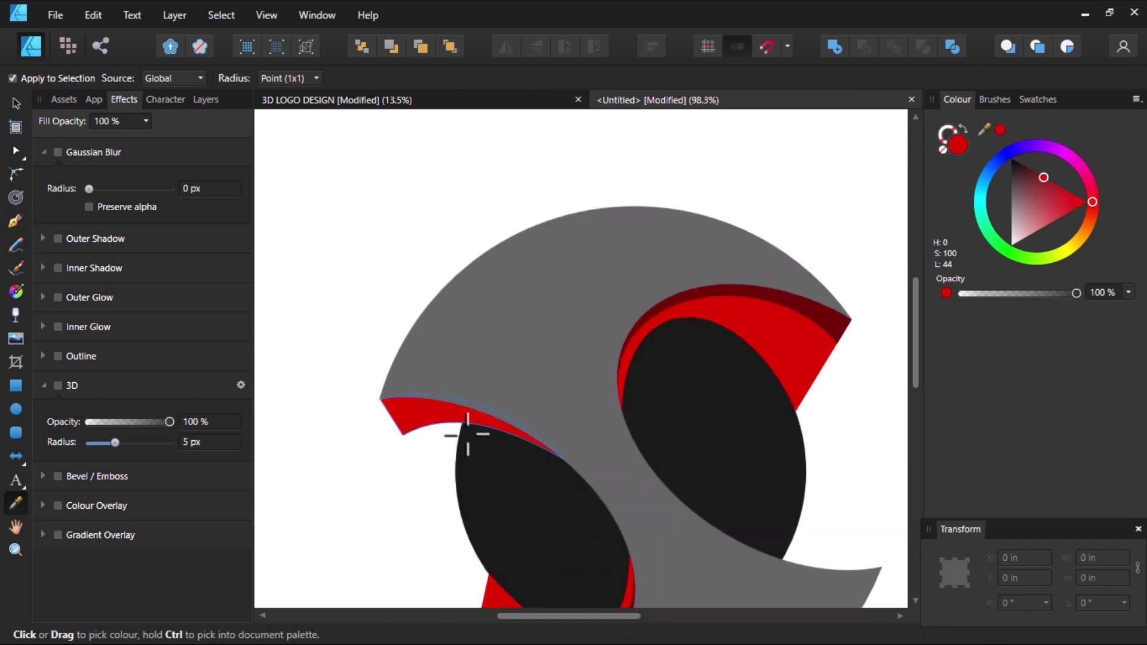
key(v)
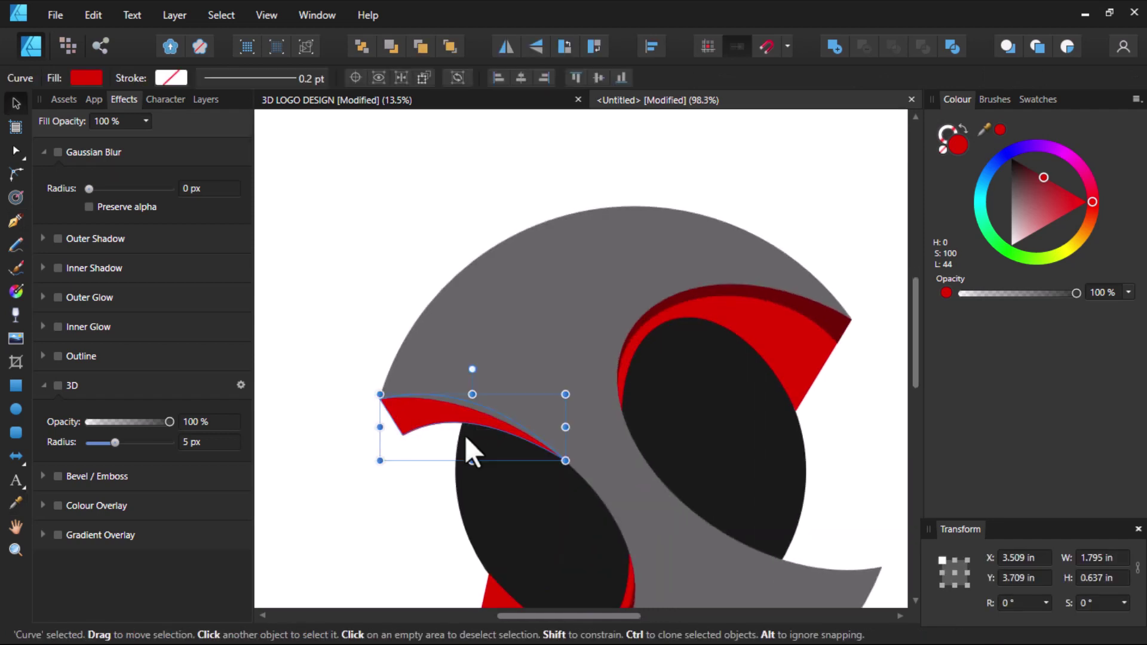
key(i)
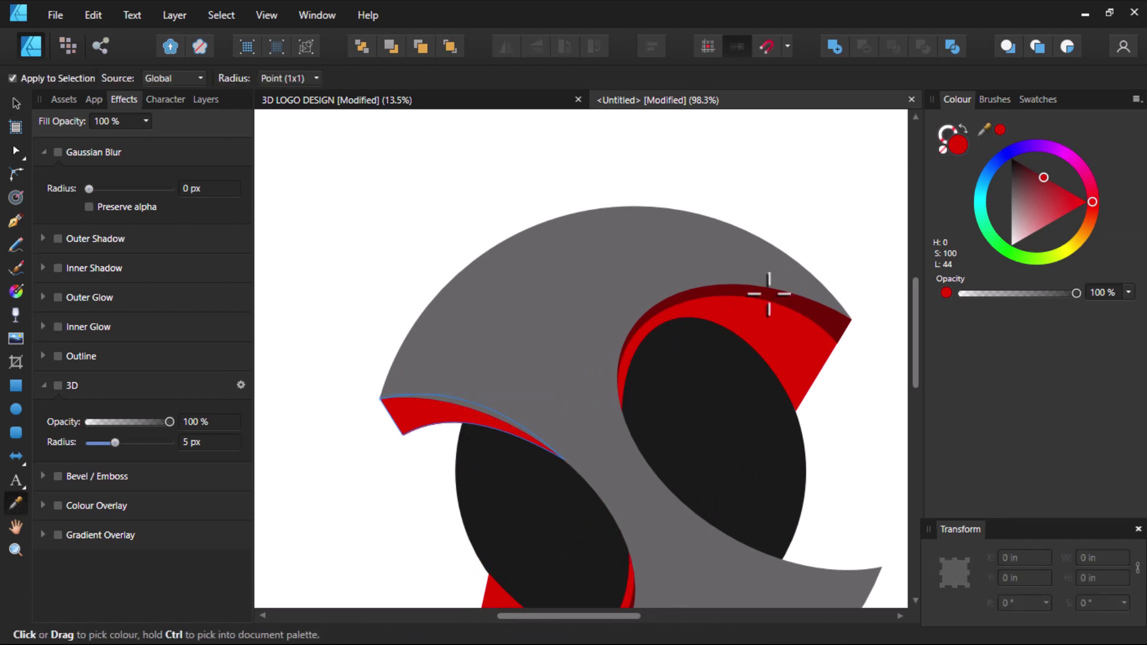
click(767, 298)
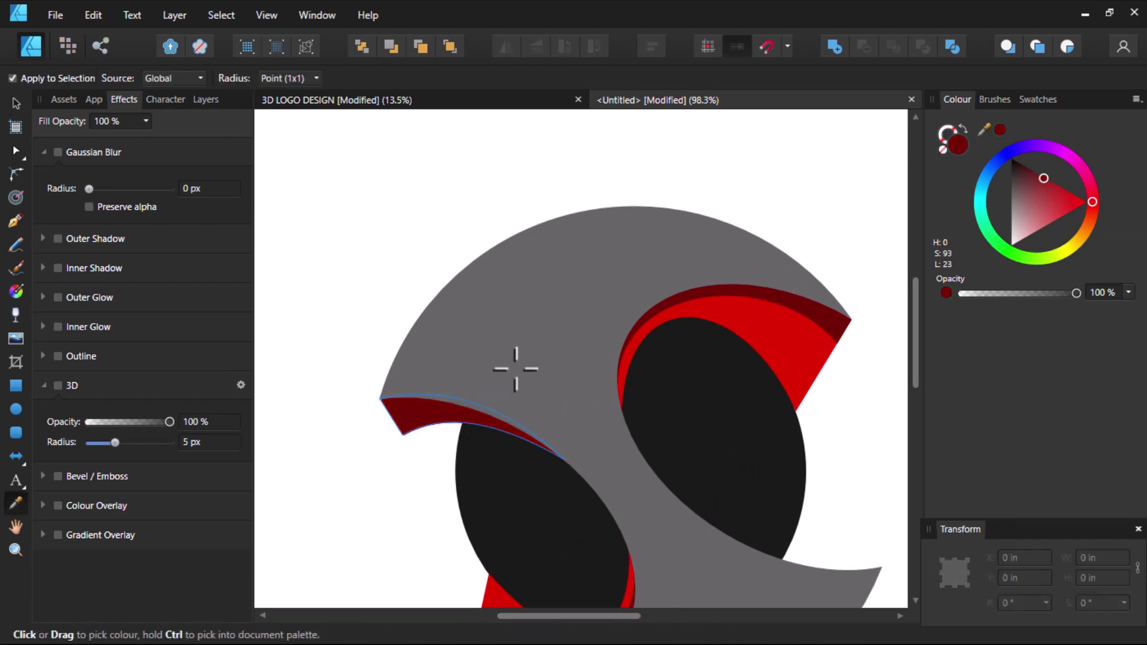
Move the crescent's left corner node and thin its dark red edge, then deselect
key(p)
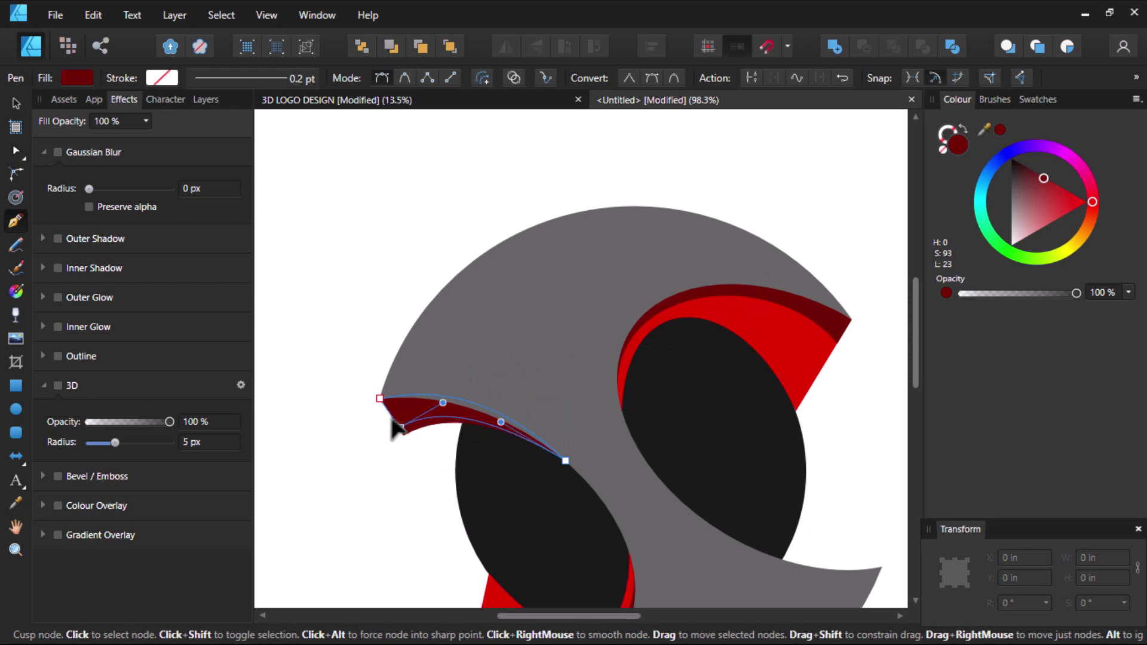
drag(399, 426, 391, 415)
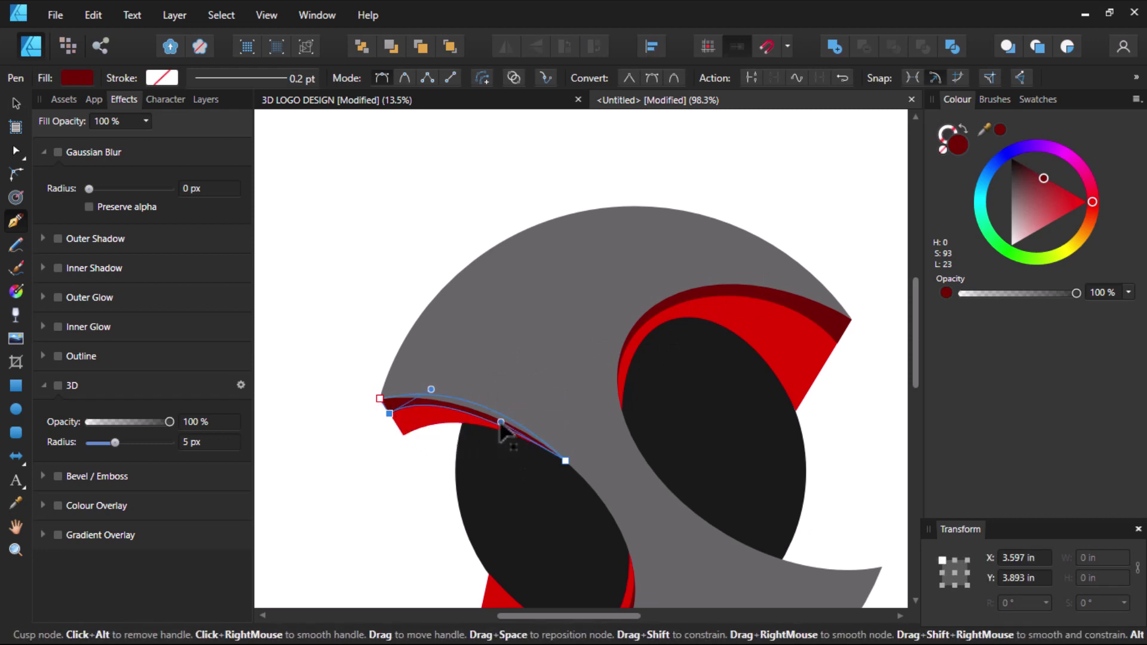
drag(501, 425, 514, 428)
scroll(399, 392, down, 2)
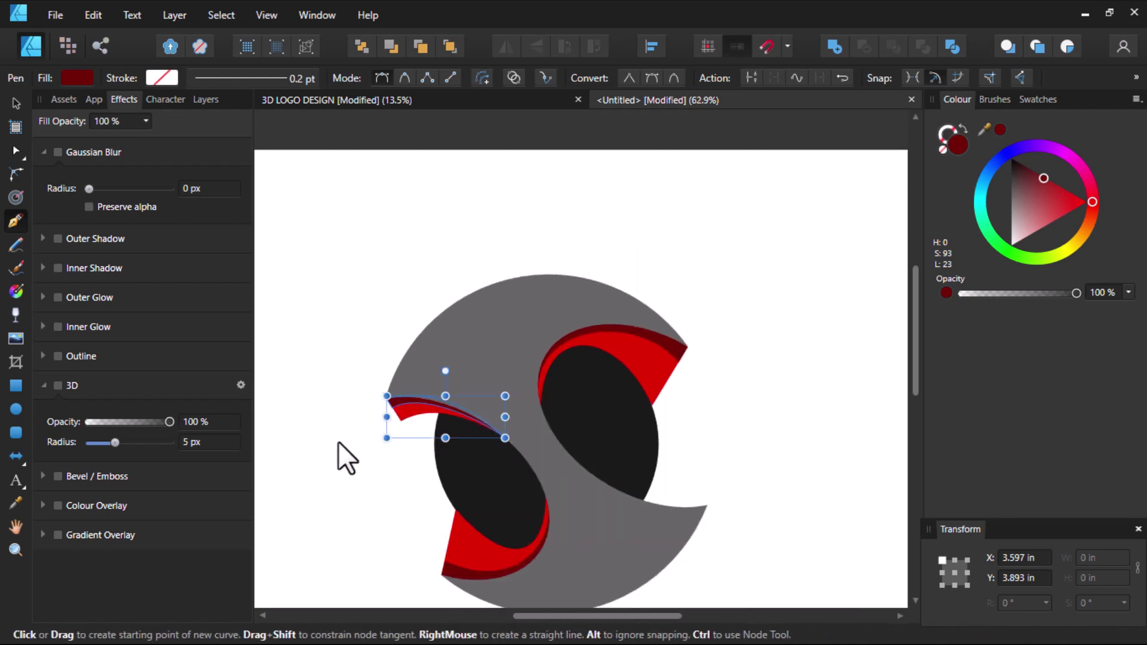
key(v)
click(428, 442)
scroll(537, 472, up, 2)
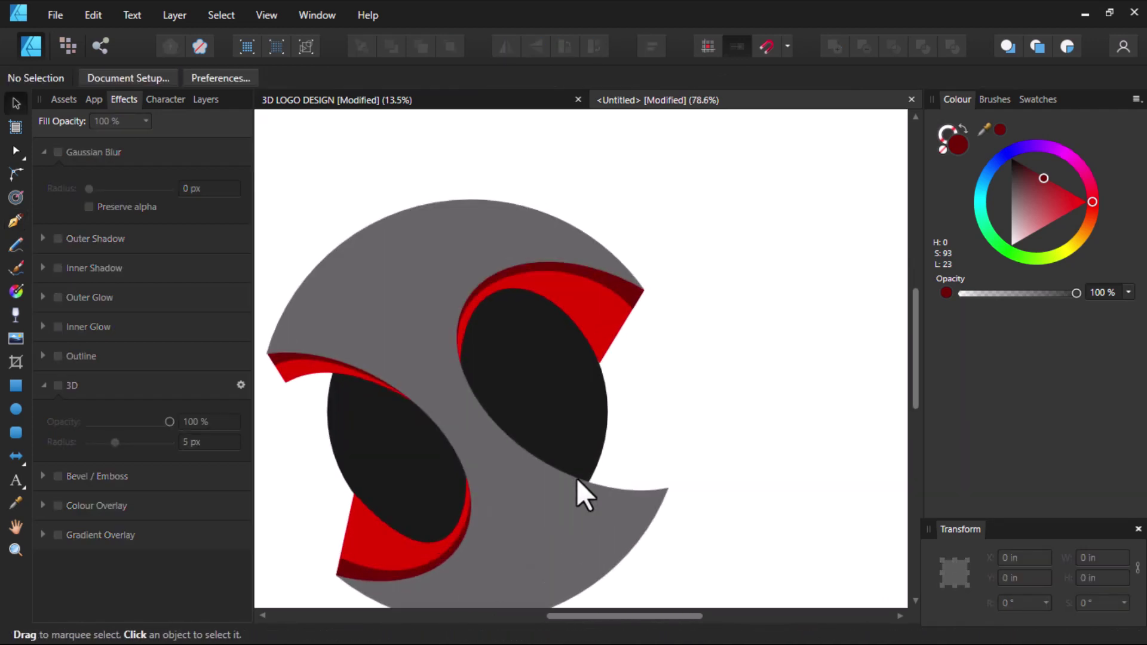
Draw a closed shape under the right oval from the shell's lower-right tip to the crescent edge
key(p)
scroll(666, 490, up, 3)
scroll(669, 490, up, 2)
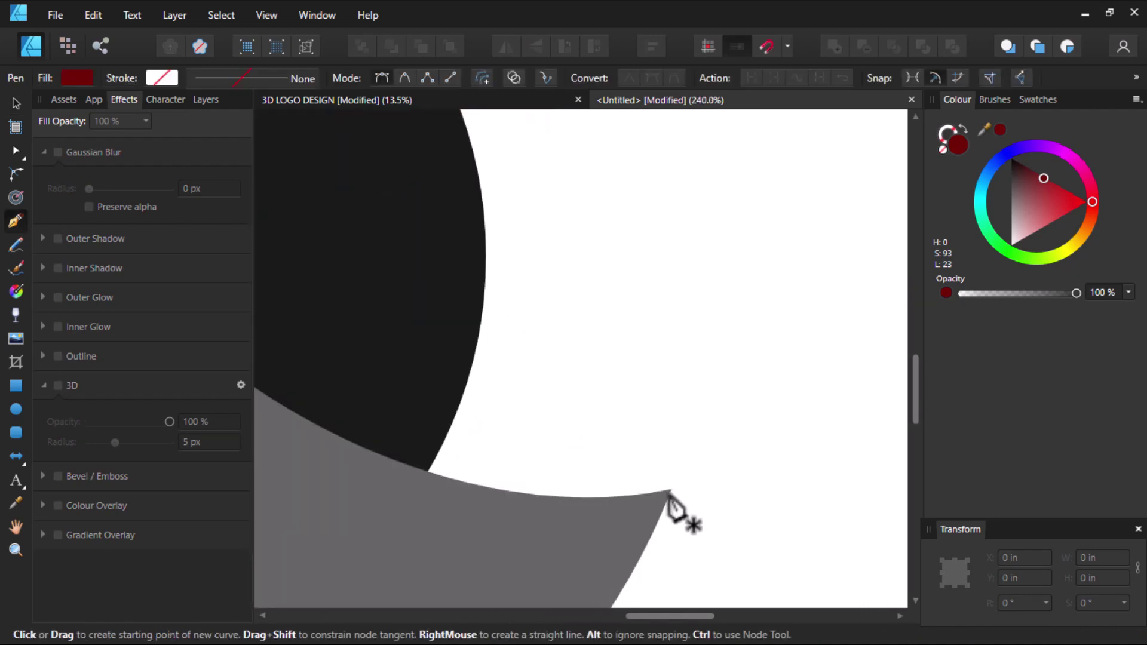
click(672, 488)
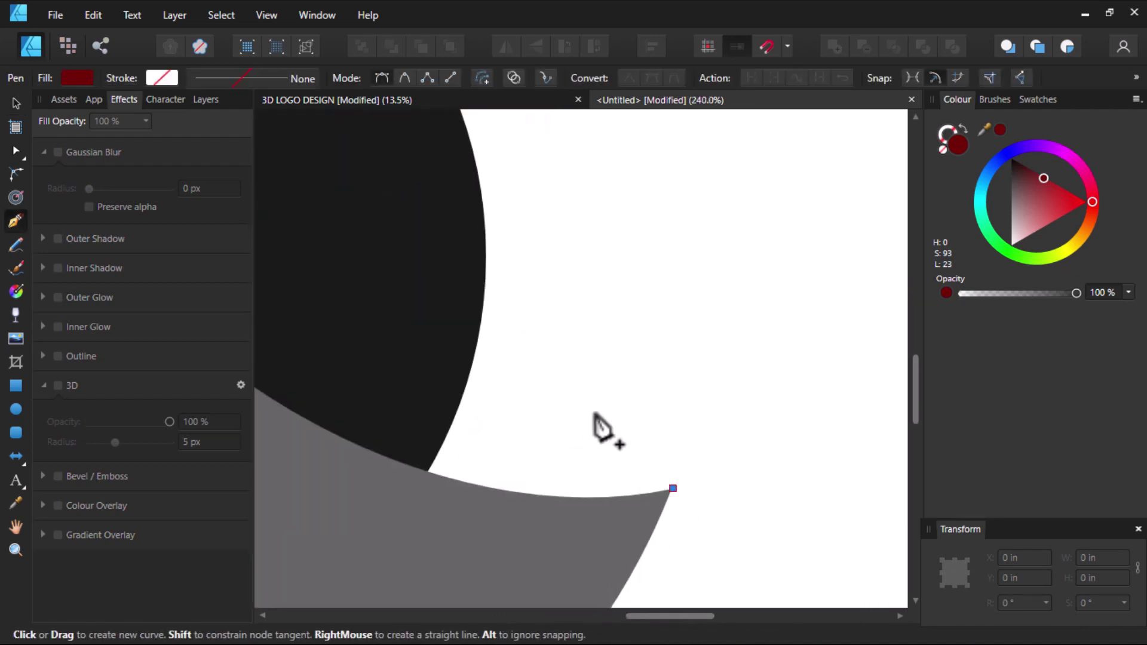
click(590, 405)
click(591, 418)
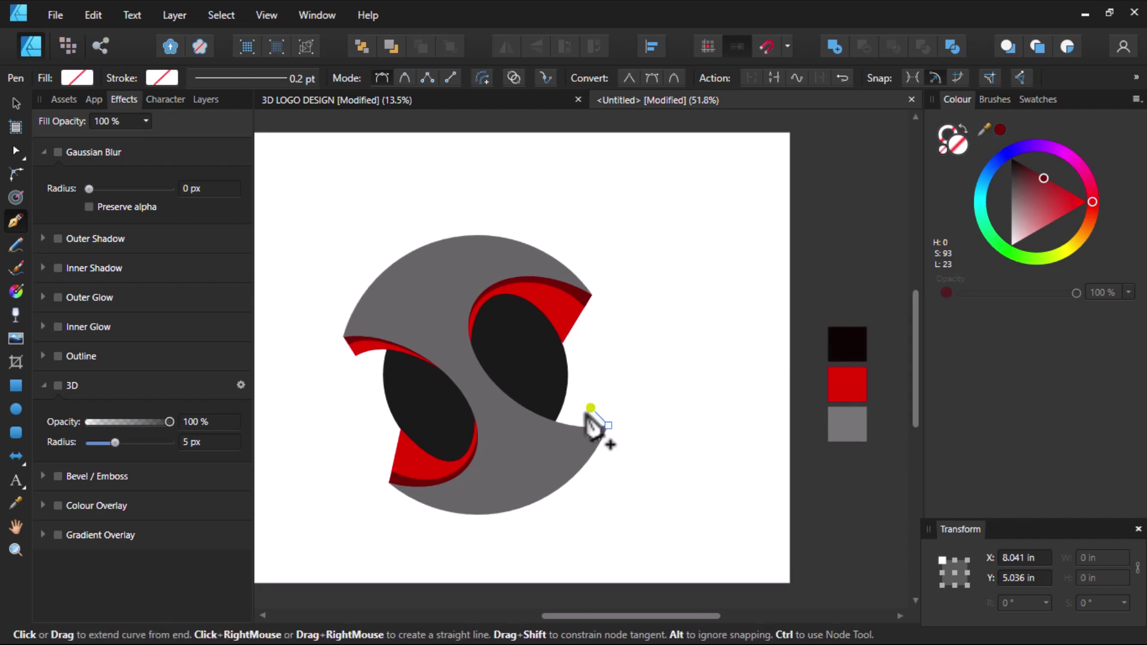
ctrl+scroll(557, 422, up, 2)
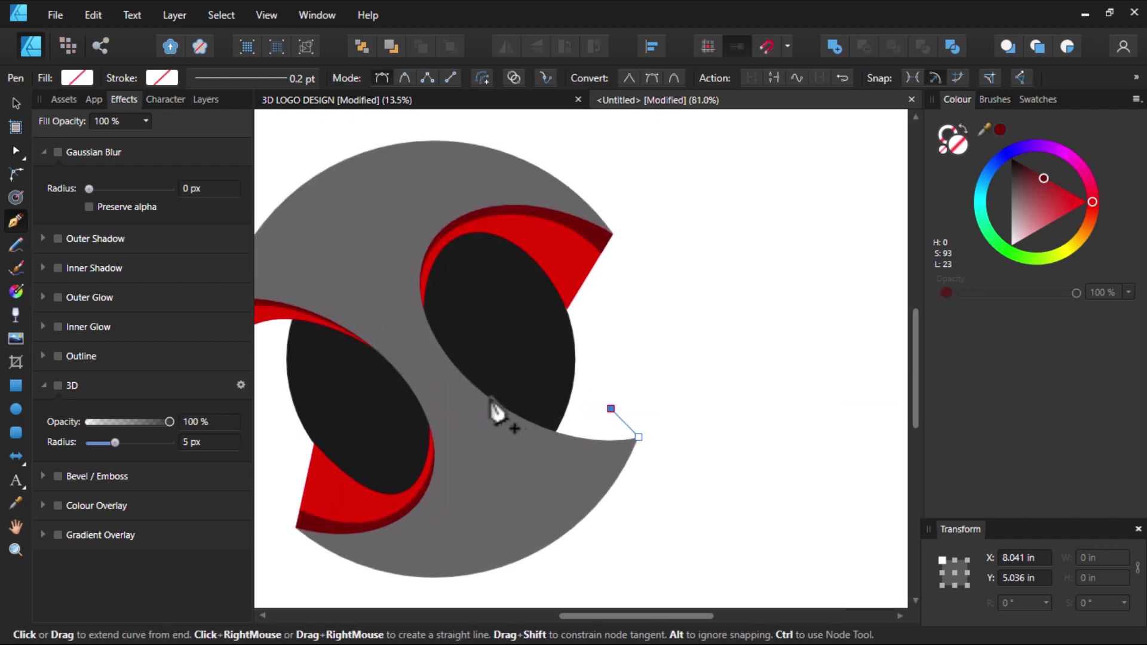
click(488, 401)
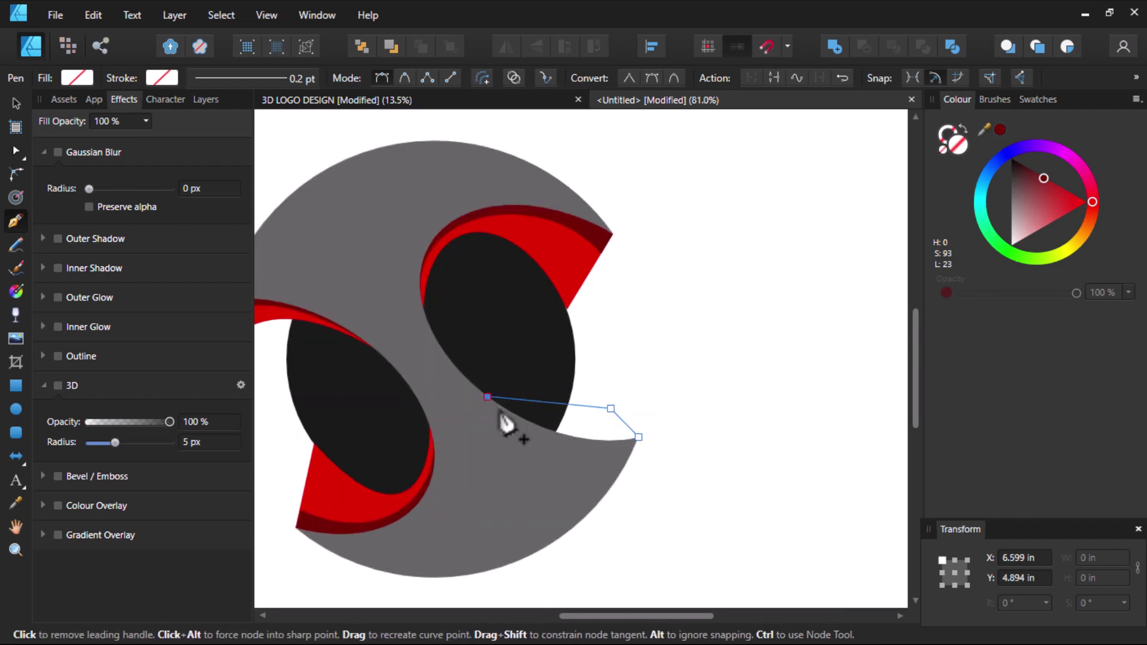
click(638, 438)
ctrl+scroll(576, 439, up, 3)
ctrl+scroll(573, 429, up, 1)
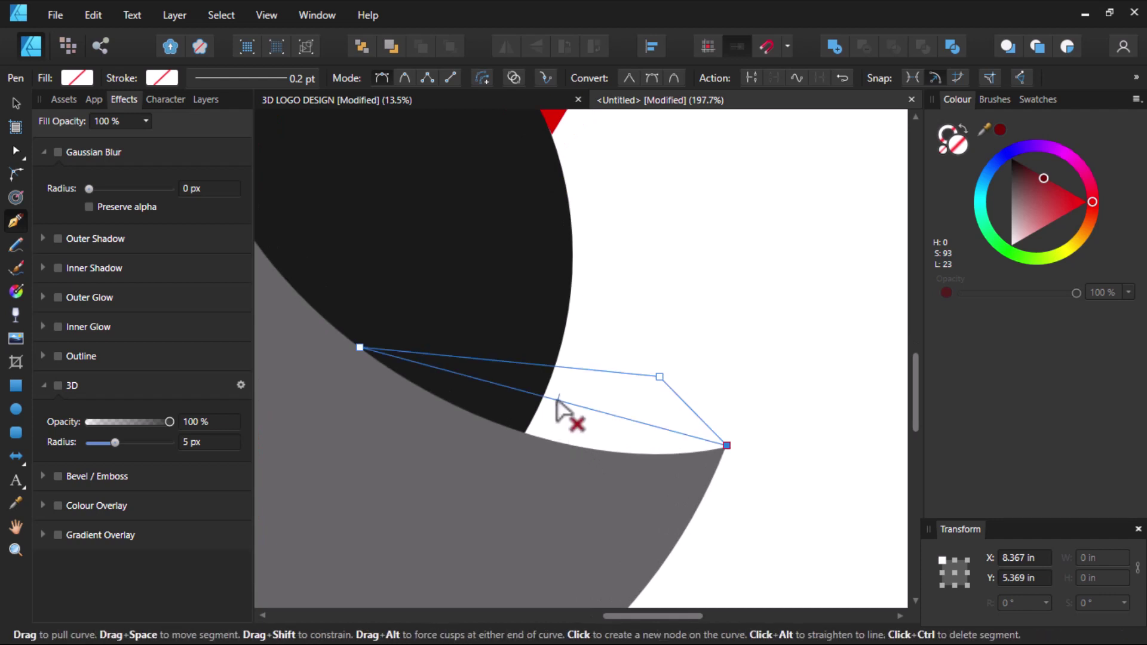
Curve the shape's edges to follow the oval, and fill it with the rim's dark red
drag(549, 444, 560, 452)
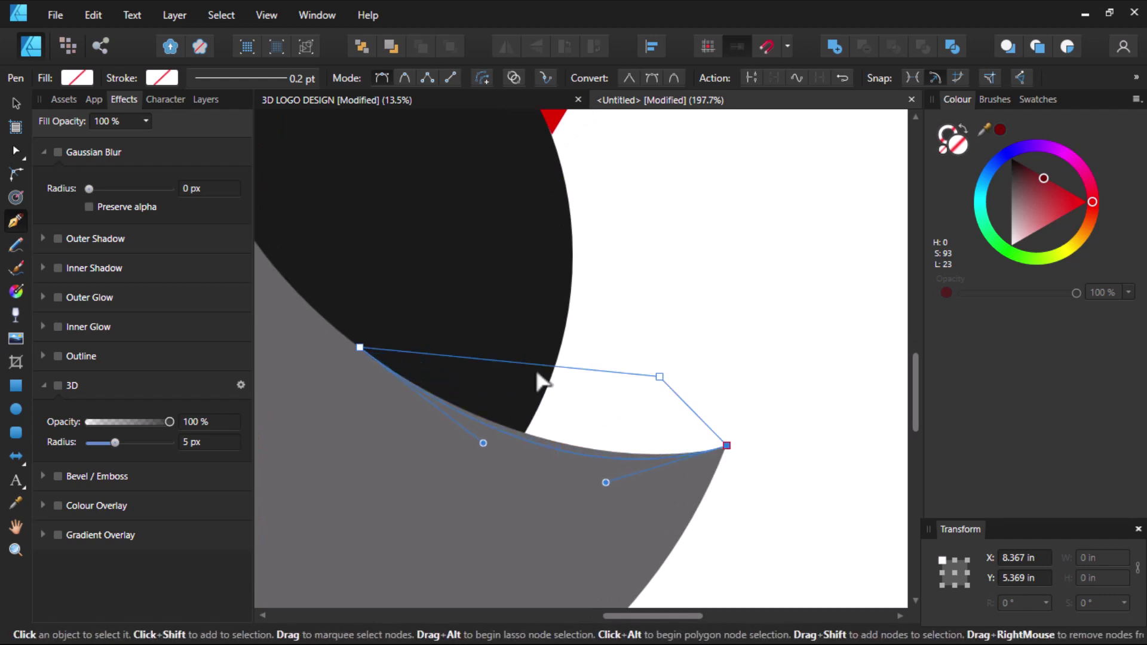
drag(535, 370, 543, 419)
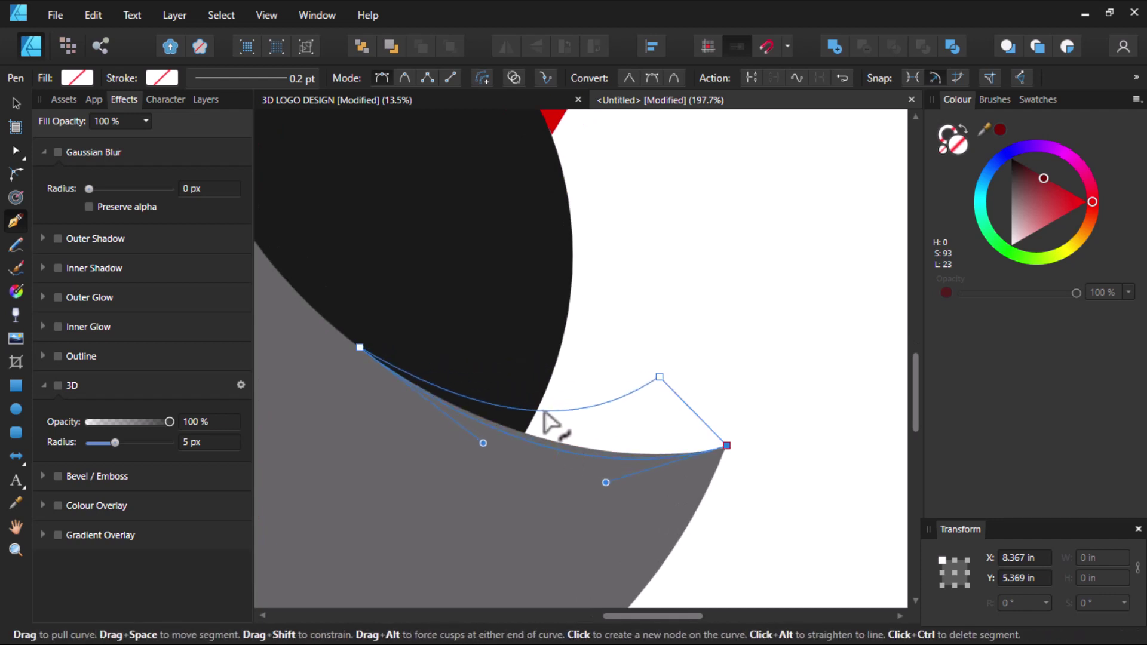
ctrl+scroll(544, 421, down, 3)
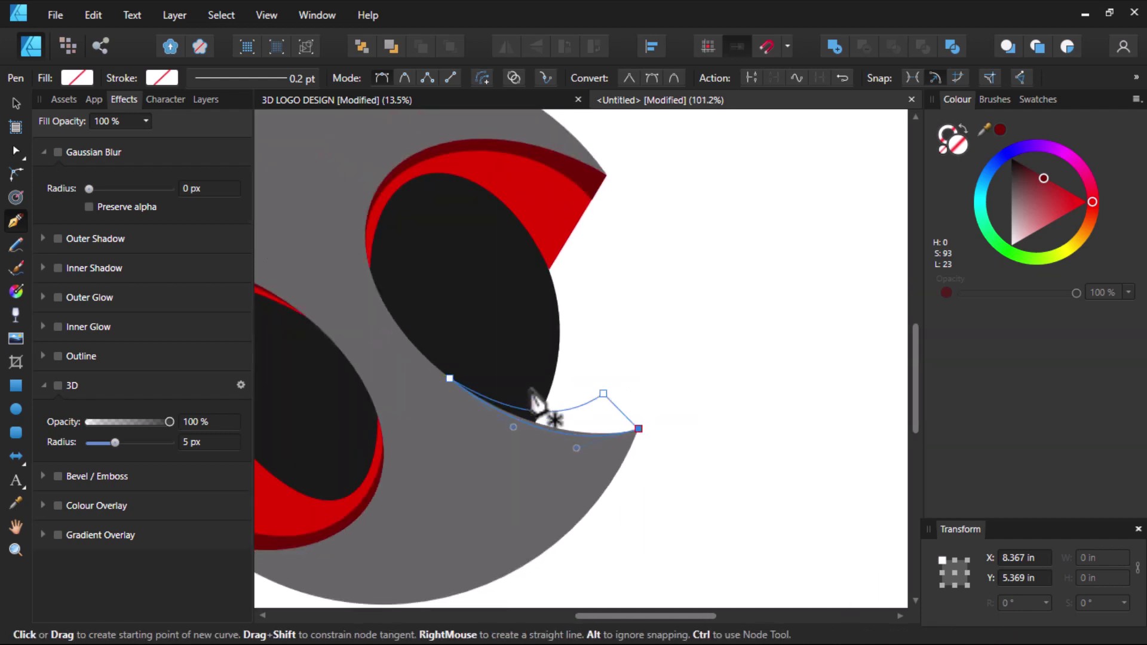
key(i)
click(541, 245)
scroll(568, 379, down, 1)
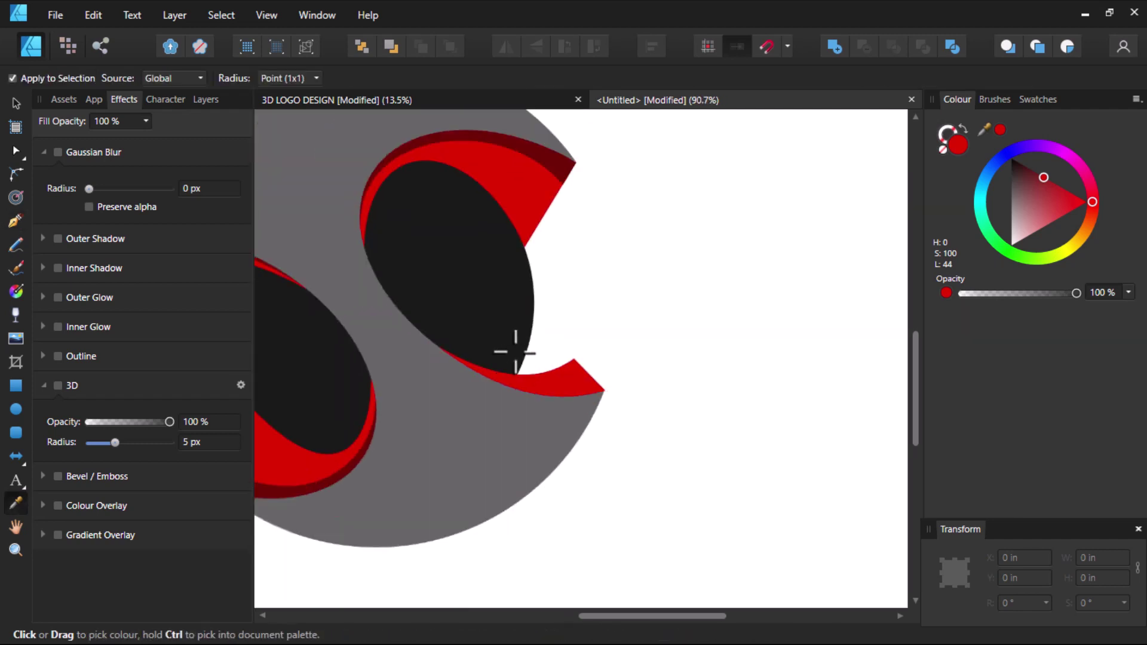
click(515, 352)
click(552, 162)
scroll(524, 321, up, 2)
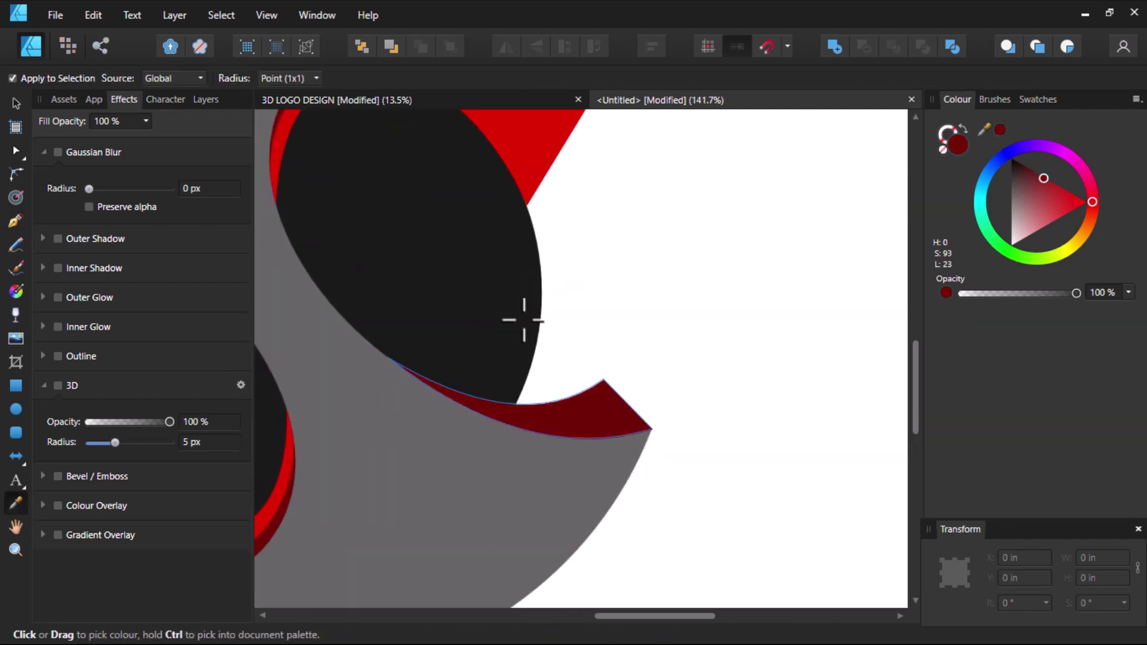
Move the shape's top point toward the tip and refine its lower curve into a thin rim
key(p)
scroll(597, 418, up, 2)
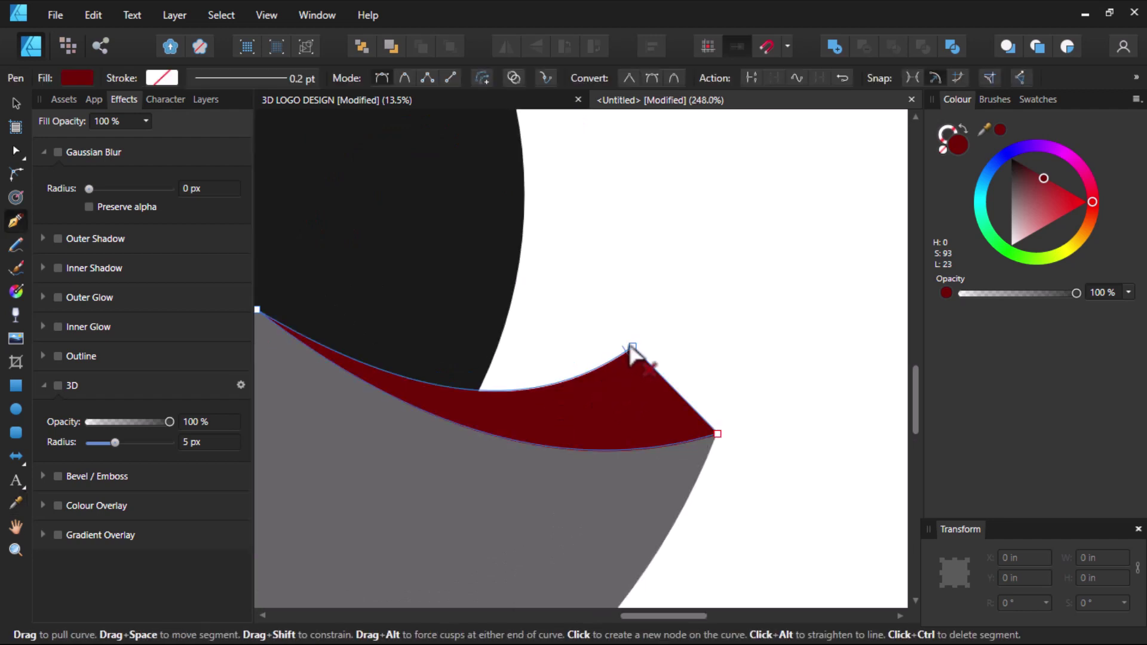
drag(632, 347, 700, 412)
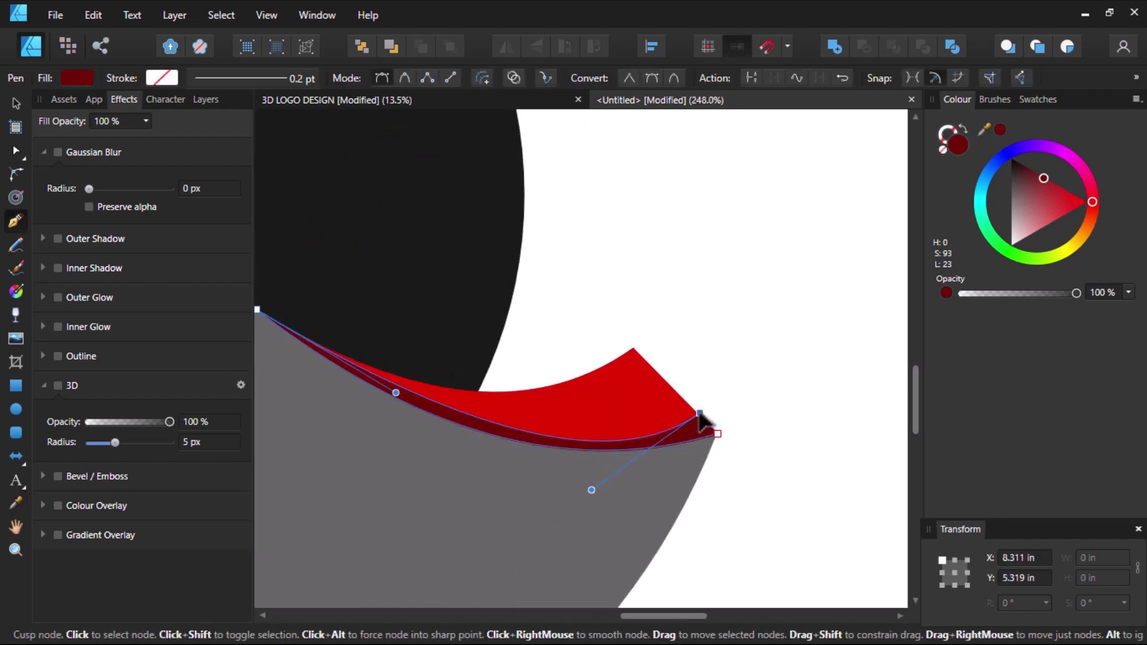
scroll(526, 418, down, 2)
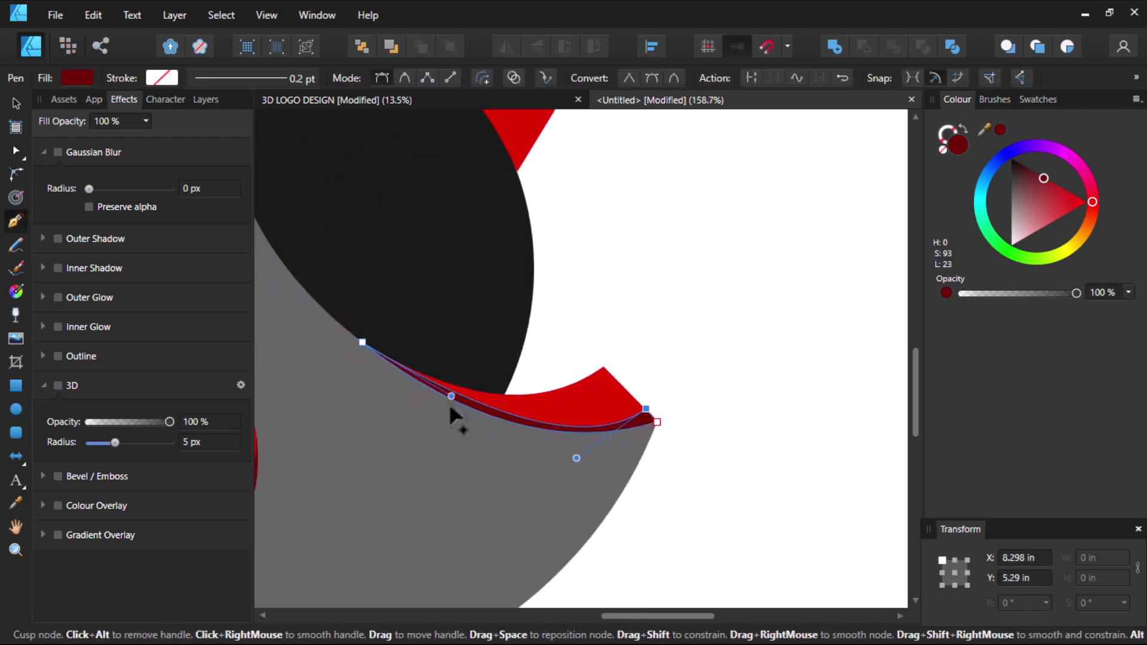
drag(449, 408, 434, 404)
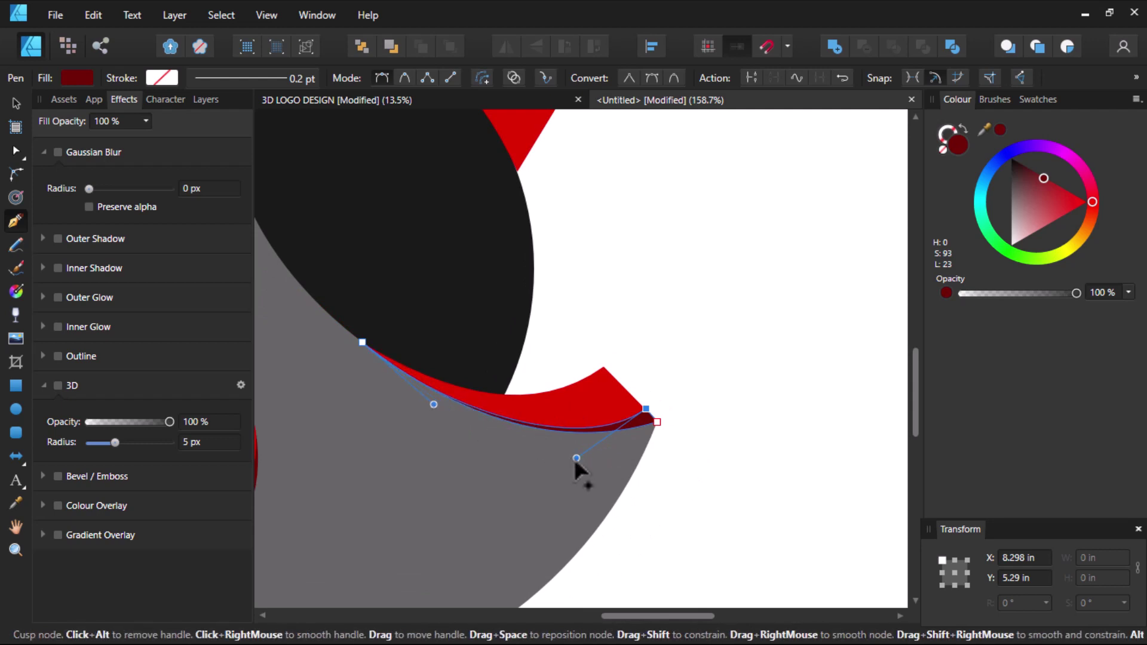
drag(575, 458, 570, 452)
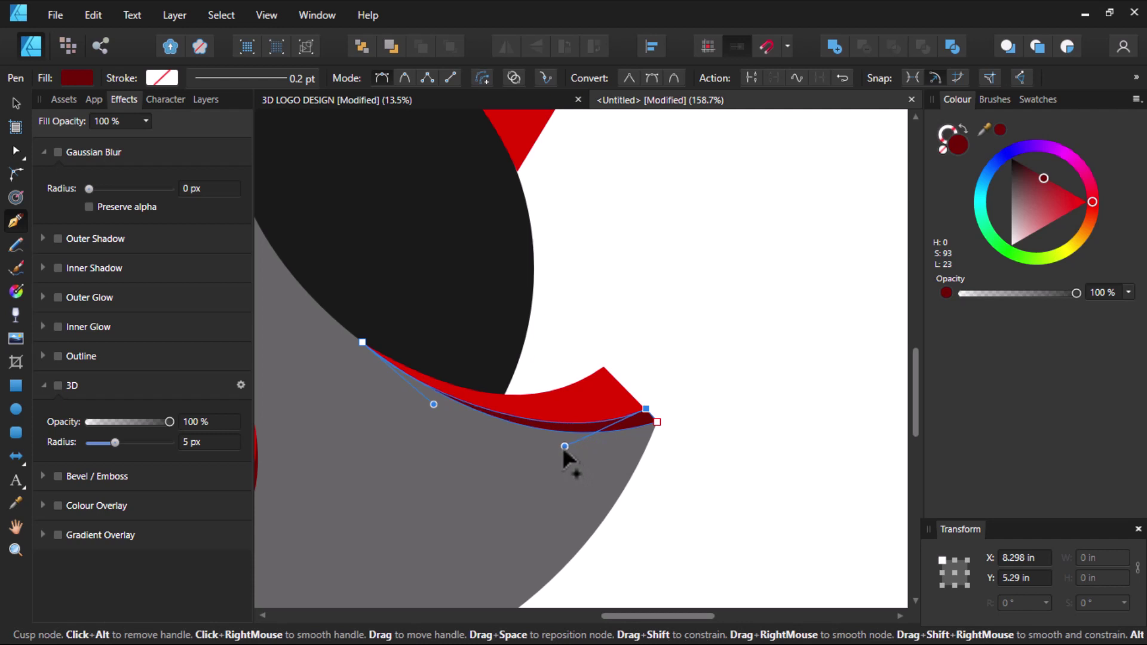
scroll(566, 460, down, 5)
key(v)
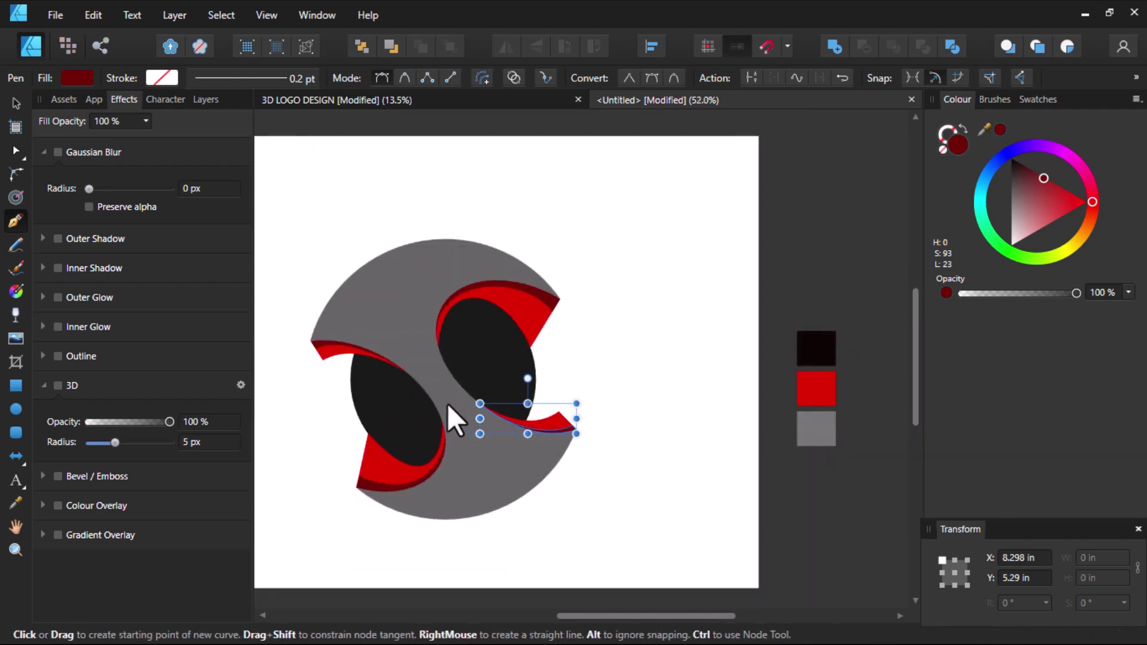
scroll(447, 403, up, 1)
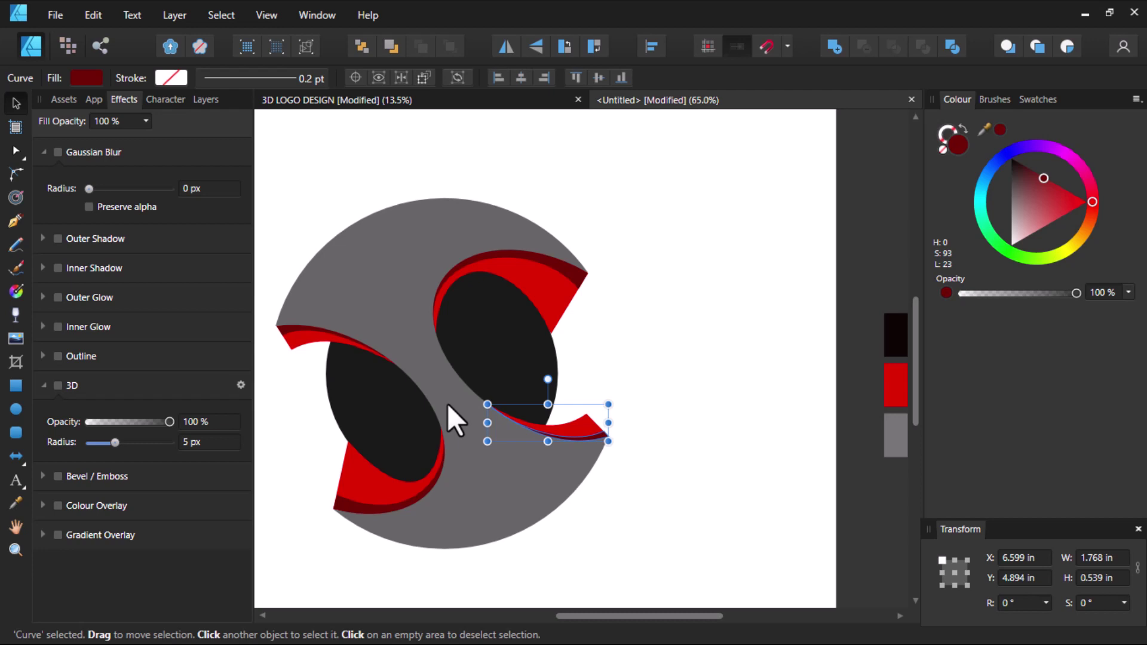
scroll(451, 404, down, 1)
scroll(454, 413, up, 1)
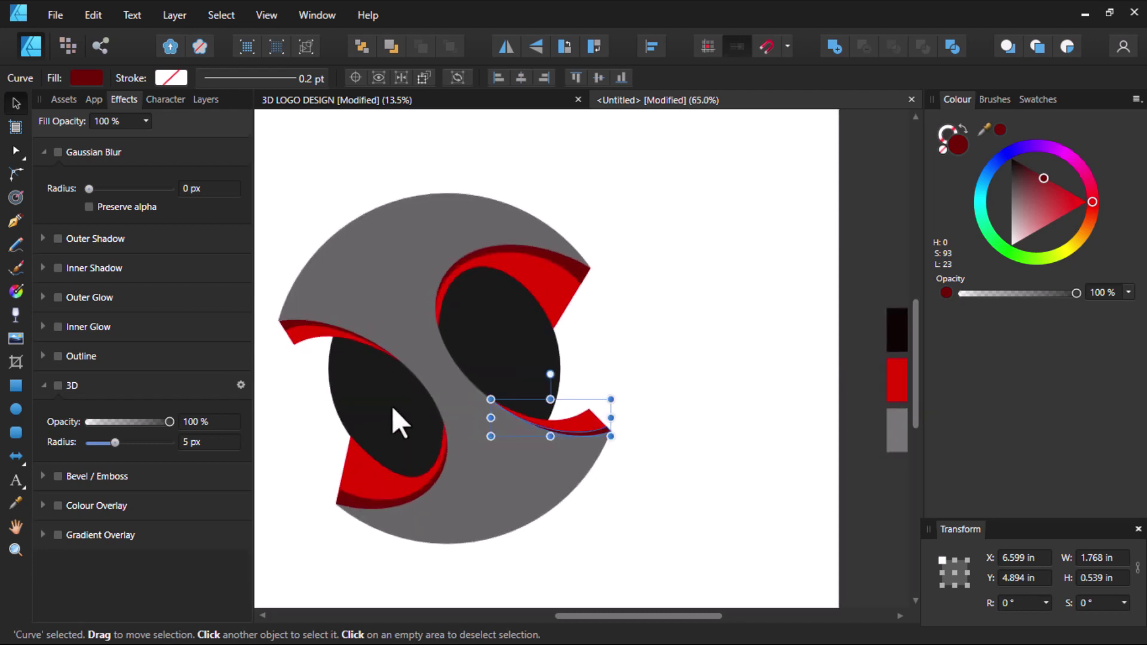
Apply red gradient swatches to the dark oval, the upper rim piece and the inner red curve
click(381, 400)
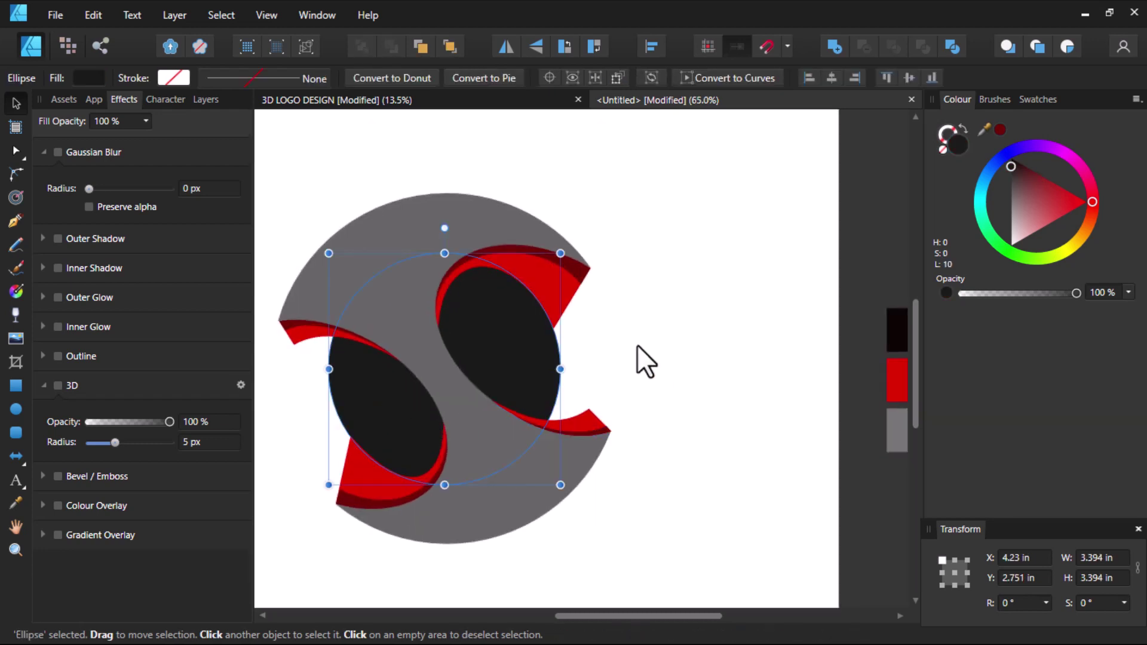
click(1038, 99)
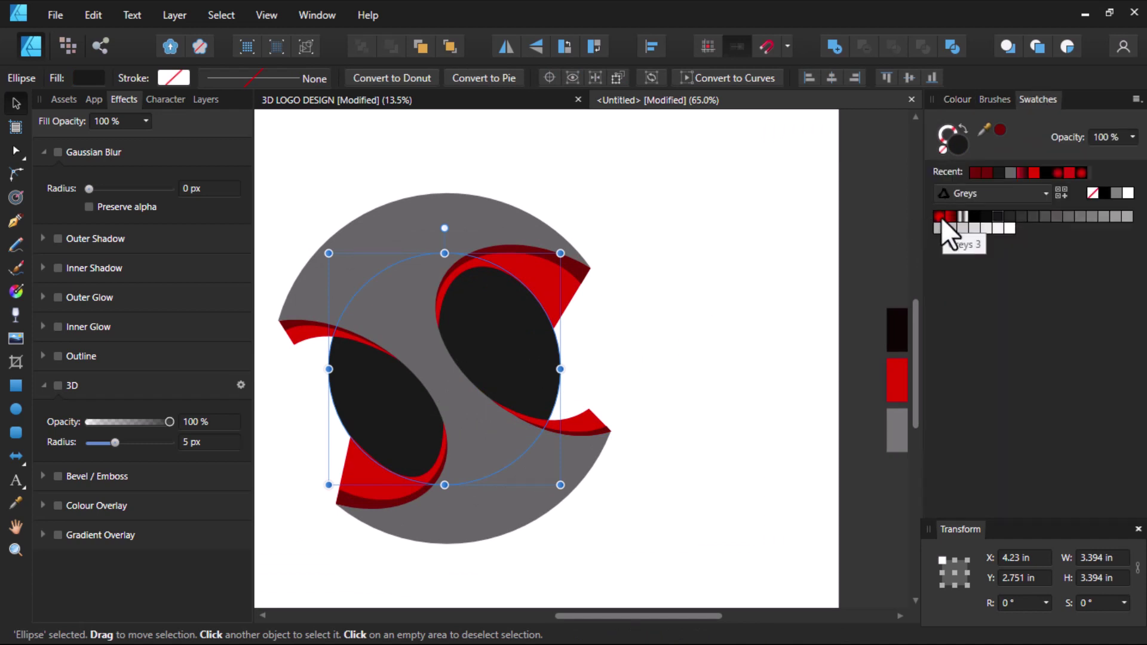
click(940, 217)
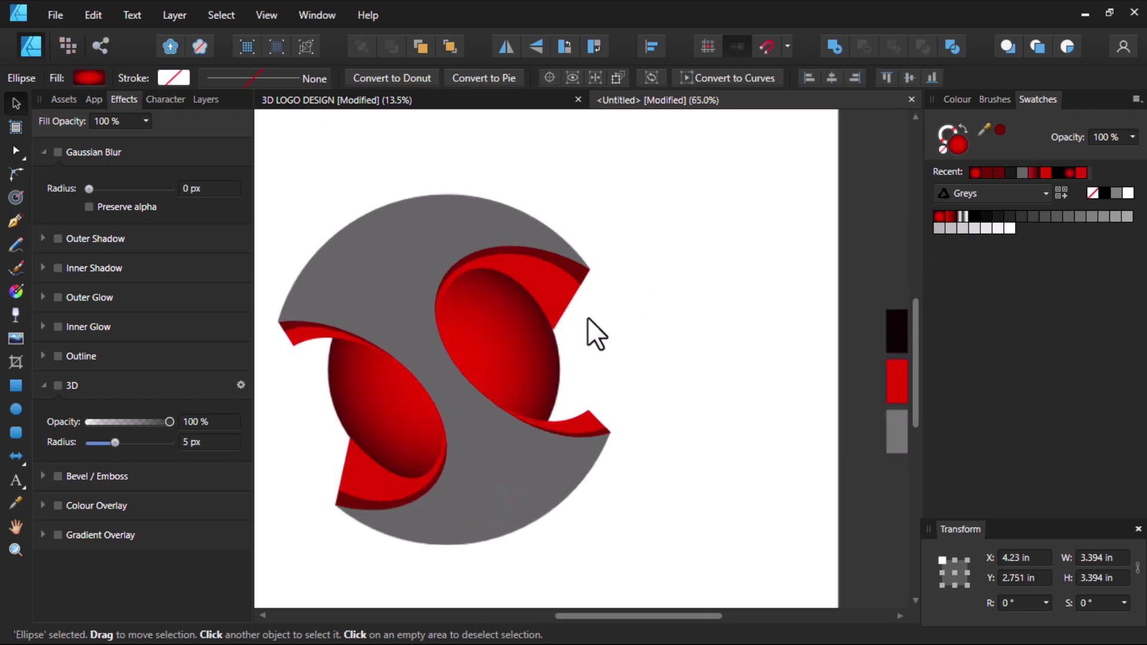
click(566, 318)
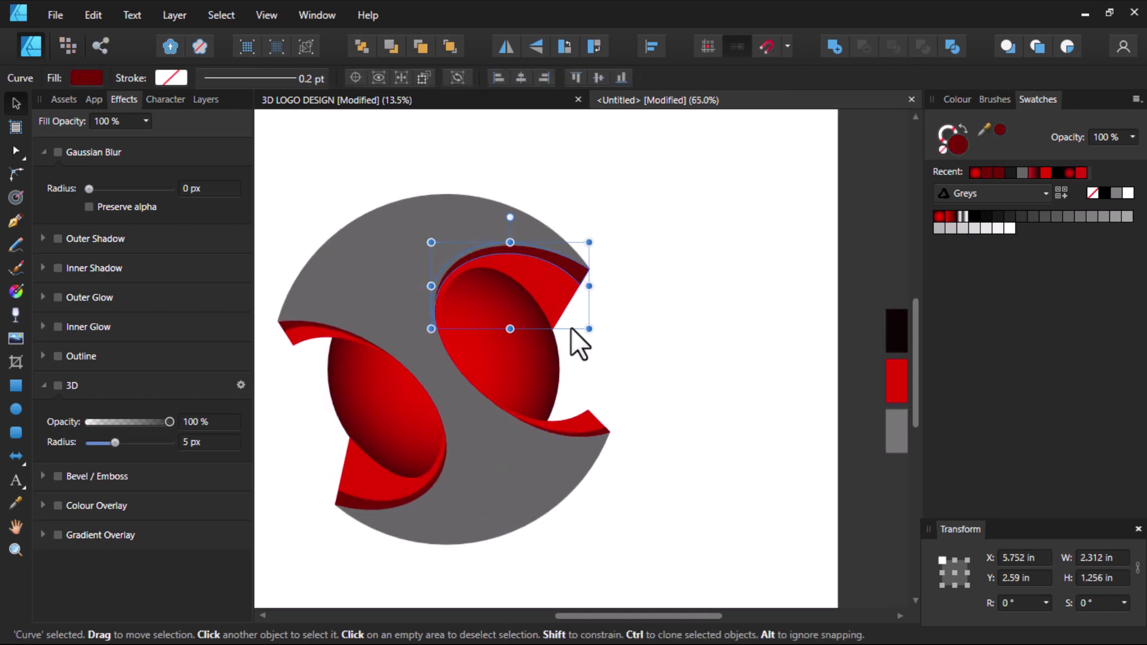
click(953, 214)
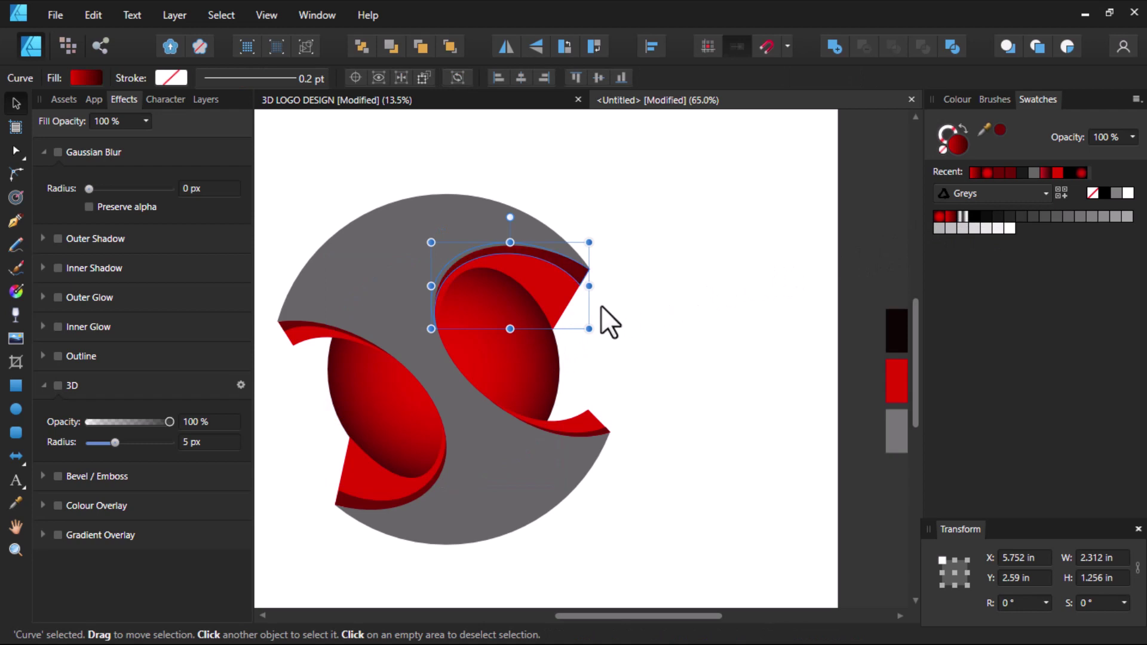
click(536, 297)
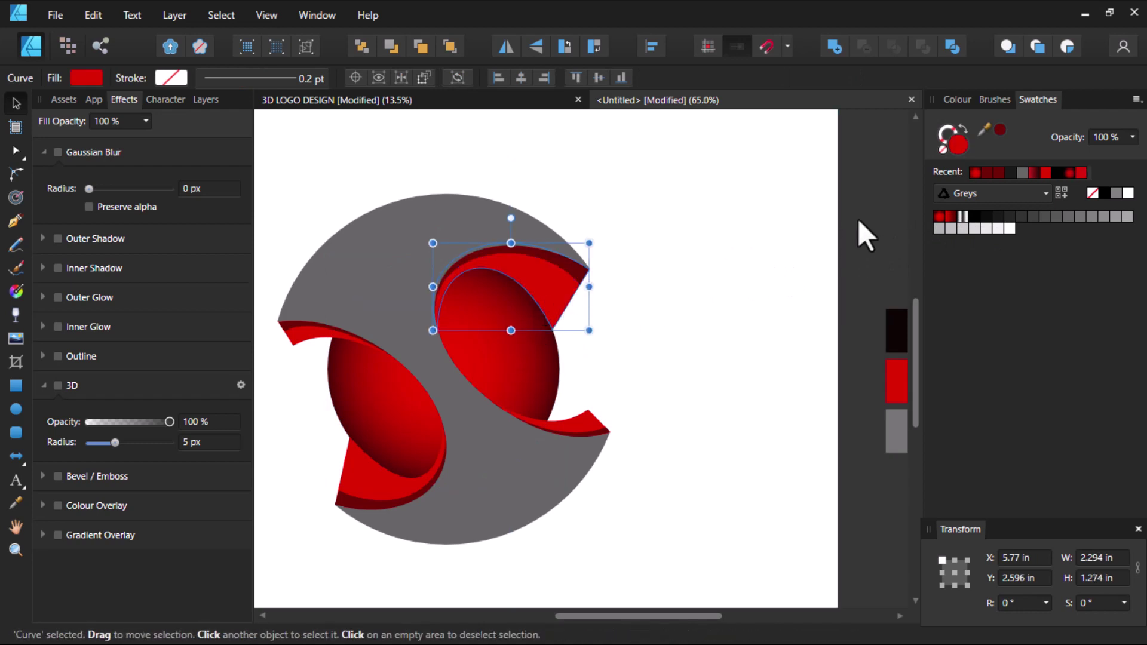
click(948, 216)
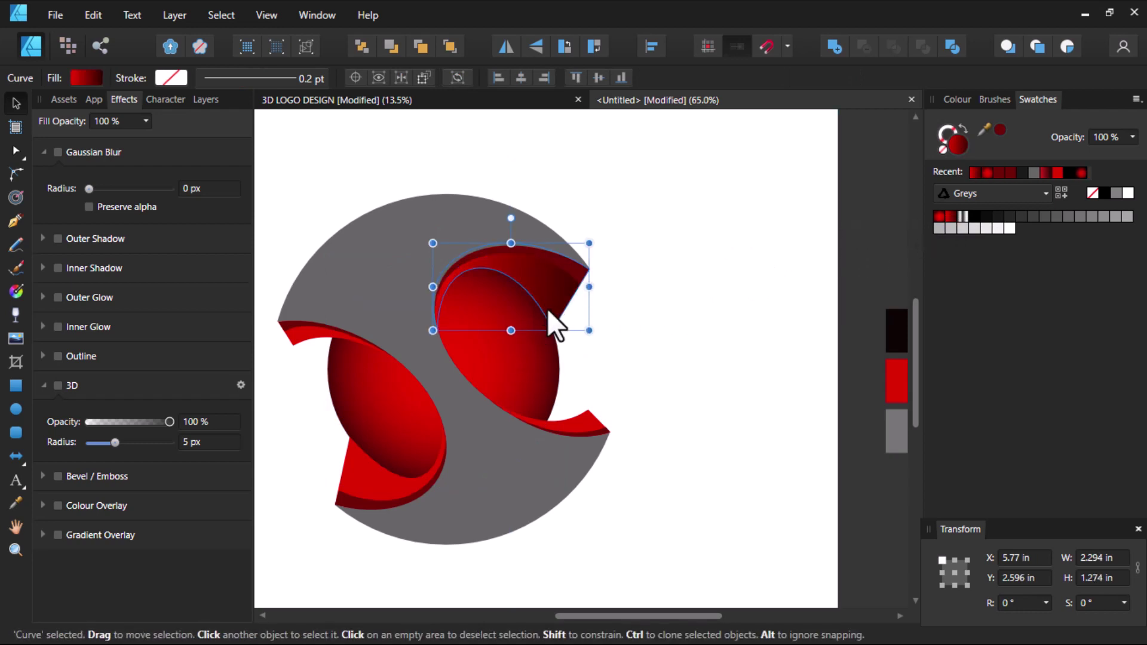
key(ctrl+a)
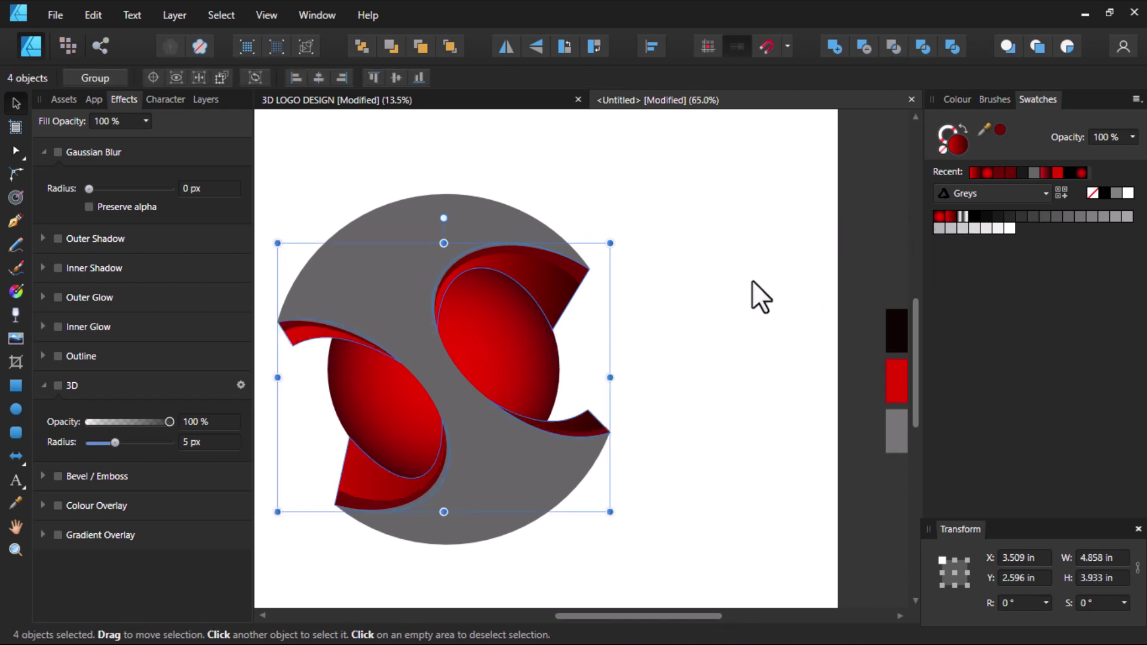
Angle and shorten the upper red rim's gradient toward its upper left
click(657, 278)
click(556, 283)
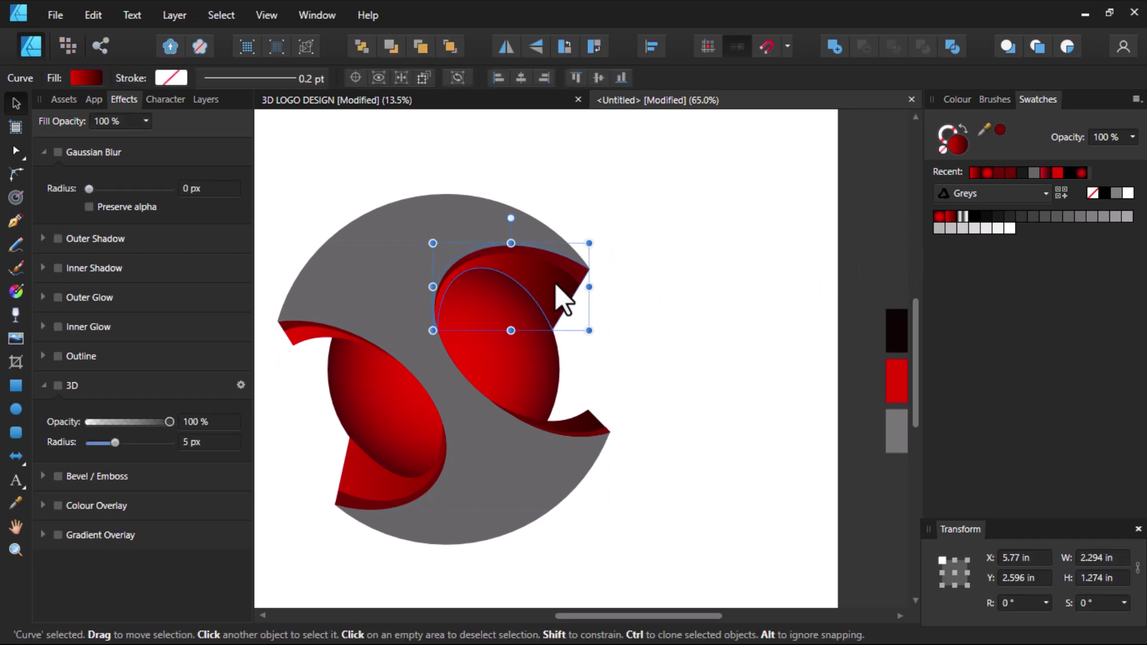
key(g)
scroll(541, 289, up, 1)
drag(598, 288, 537, 254)
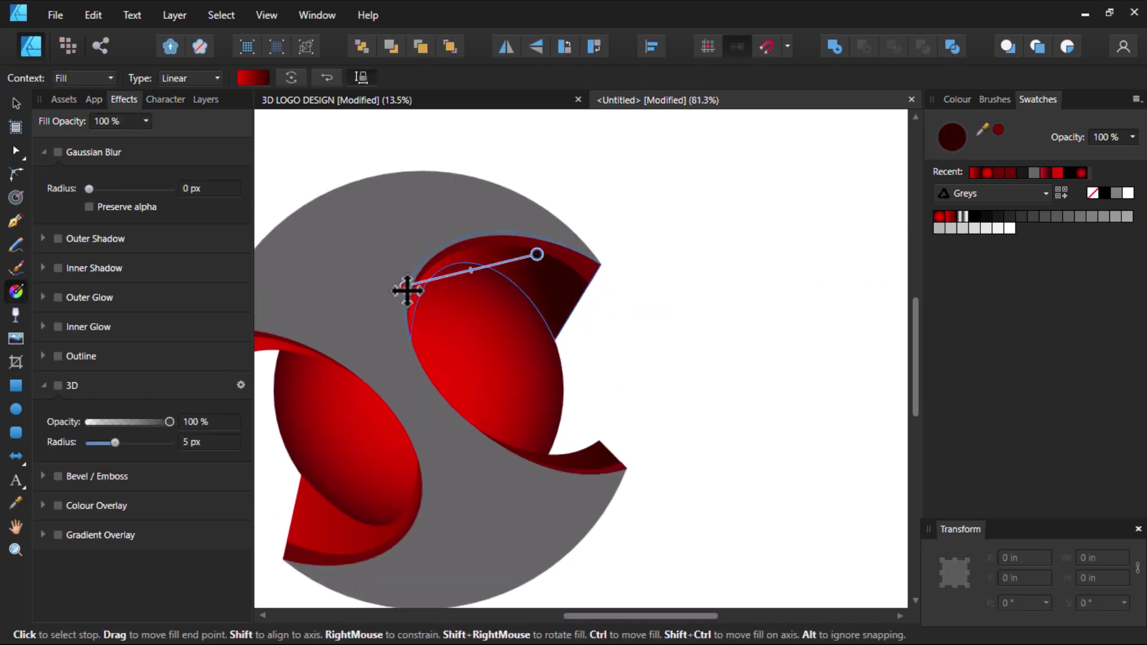
drag(405, 287, 500, 311)
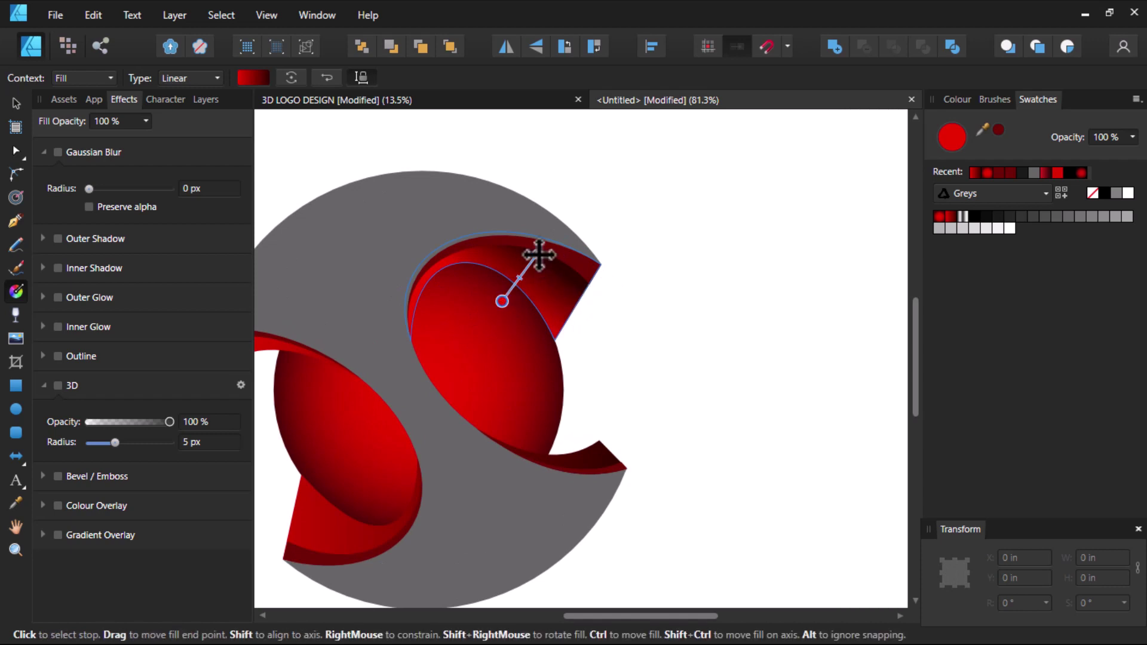
drag(536, 254, 527, 255)
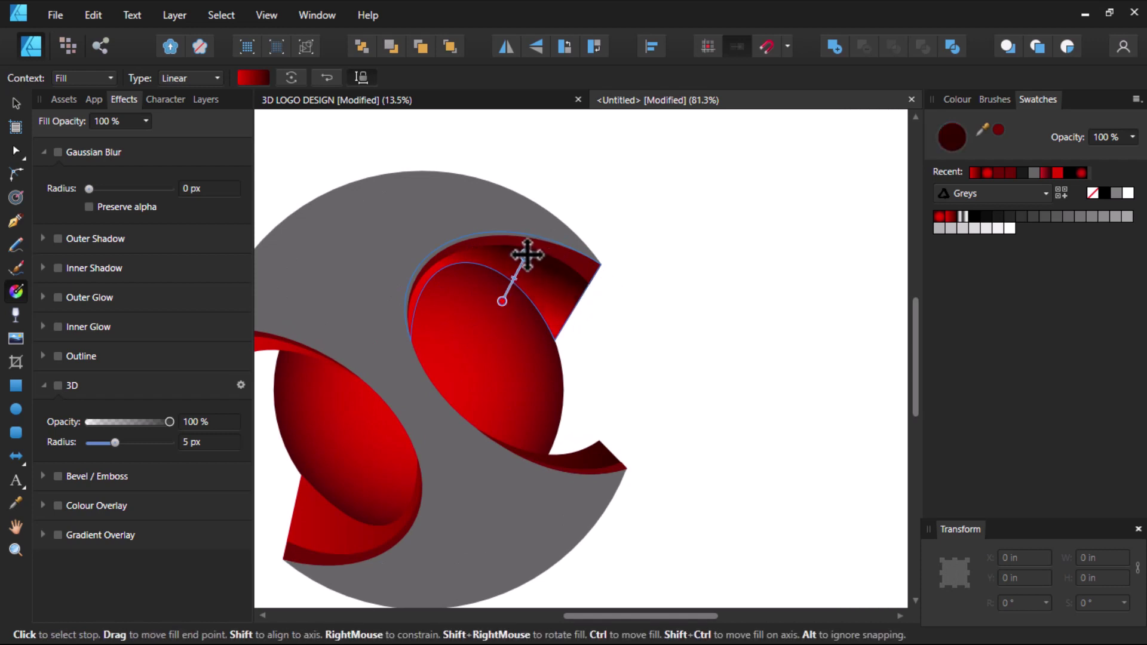
Angle the lower red crescent piece's gradient toward its tip
click(604, 453)
drag(632, 403, 597, 469)
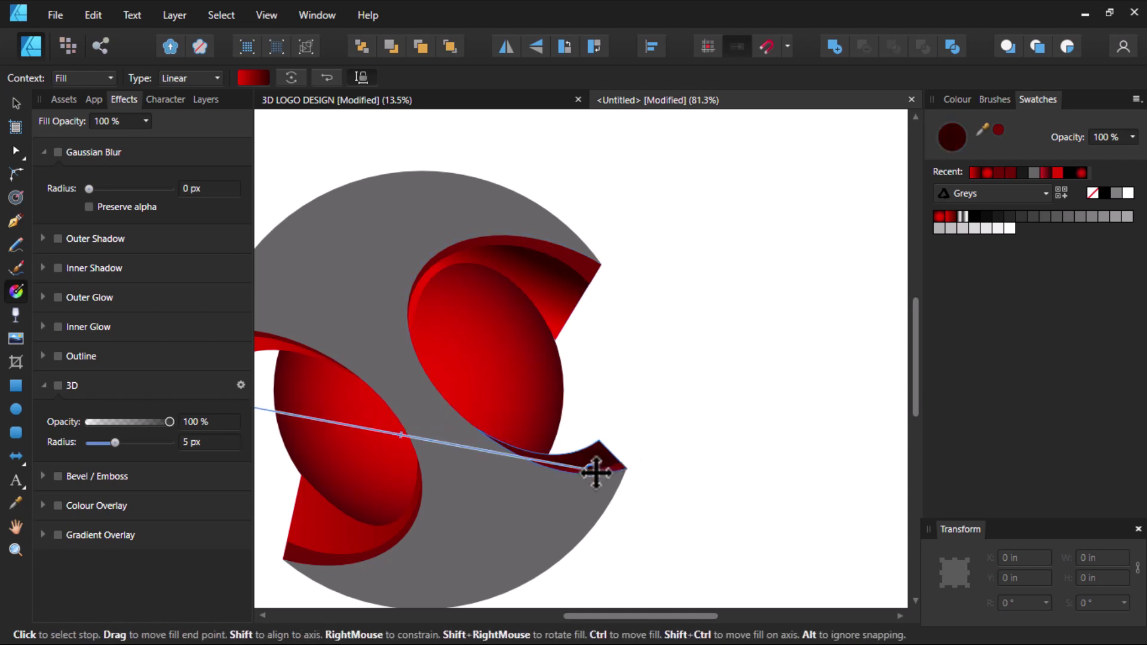
scroll(597, 468, down, 3)
drag(397, 434, 579, 461)
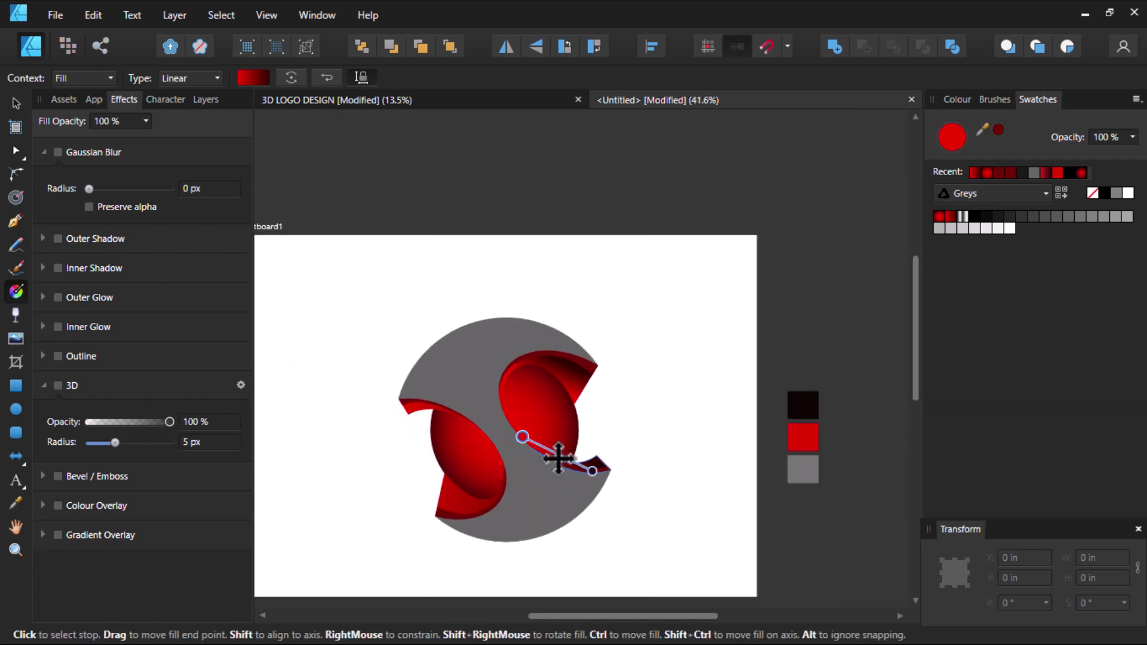
scroll(579, 462, up, 4)
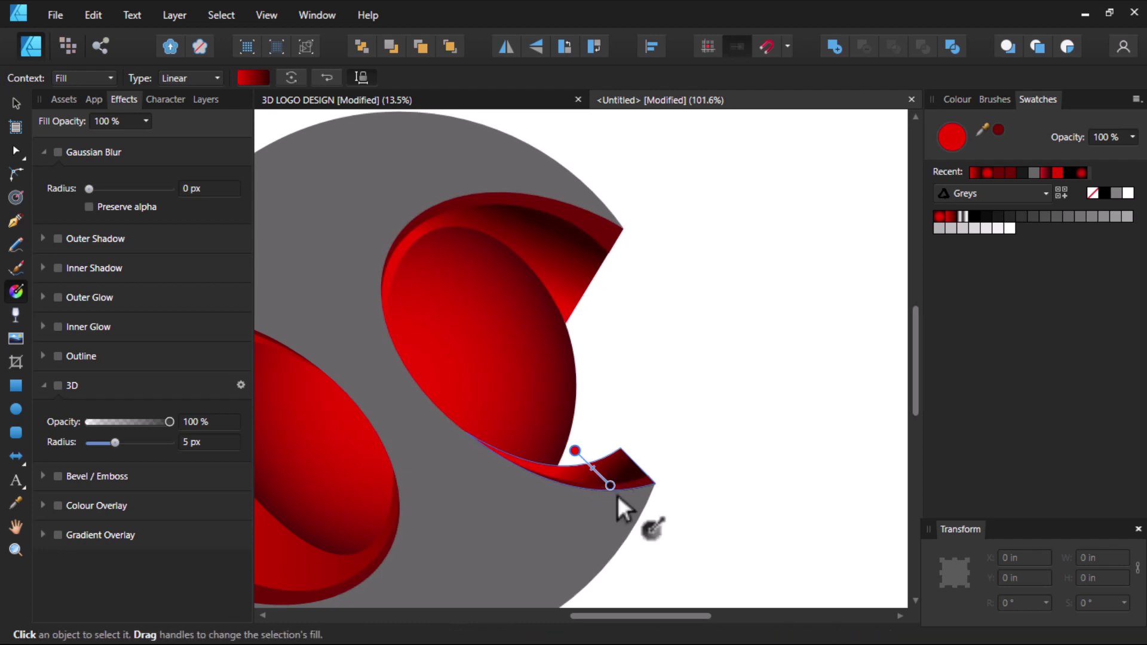
click(603, 487)
scroll(603, 487, down, 2)
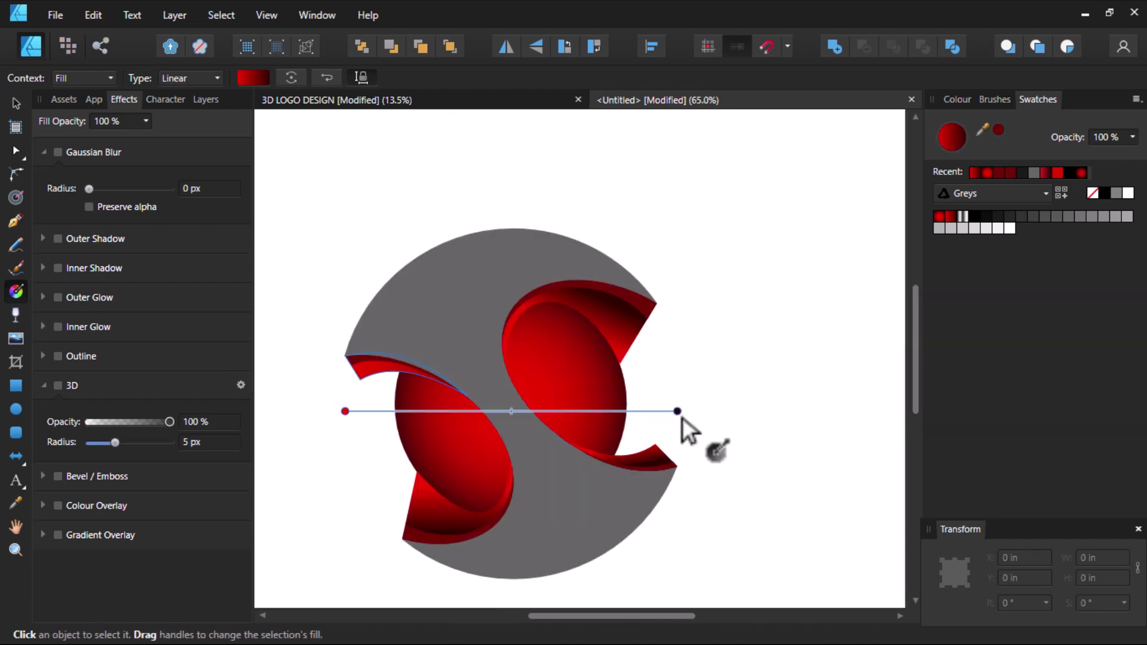
Lay a linear gradient across the left ribbon's tip, its start moved up the edge
drag(345, 411, 387, 364)
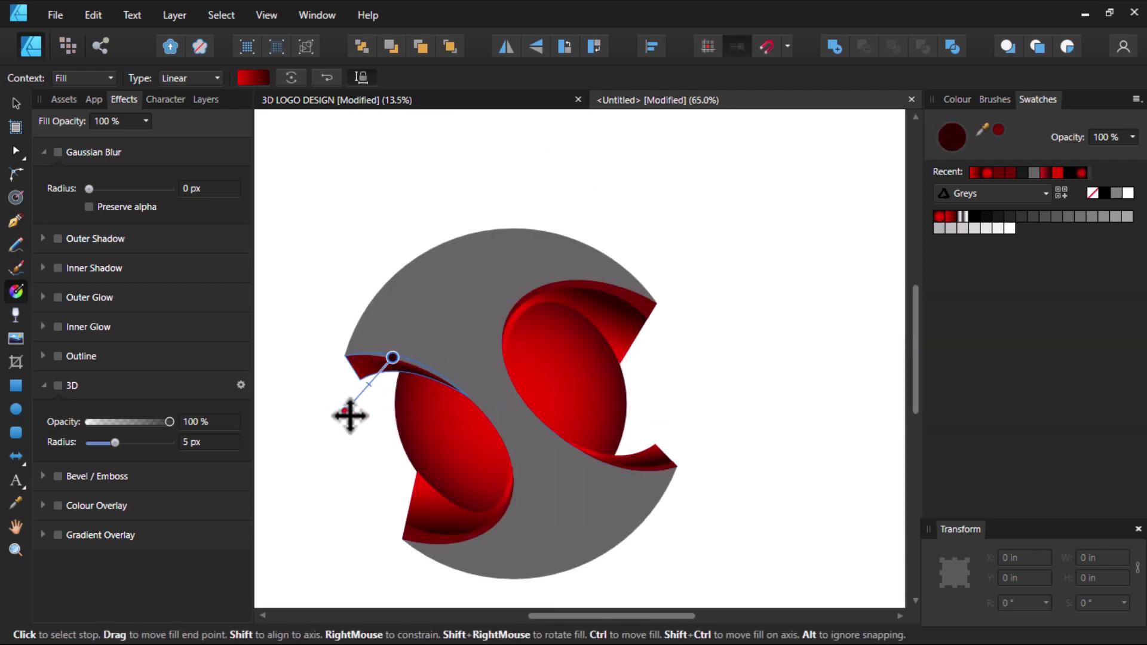
drag(345, 411, 392, 384)
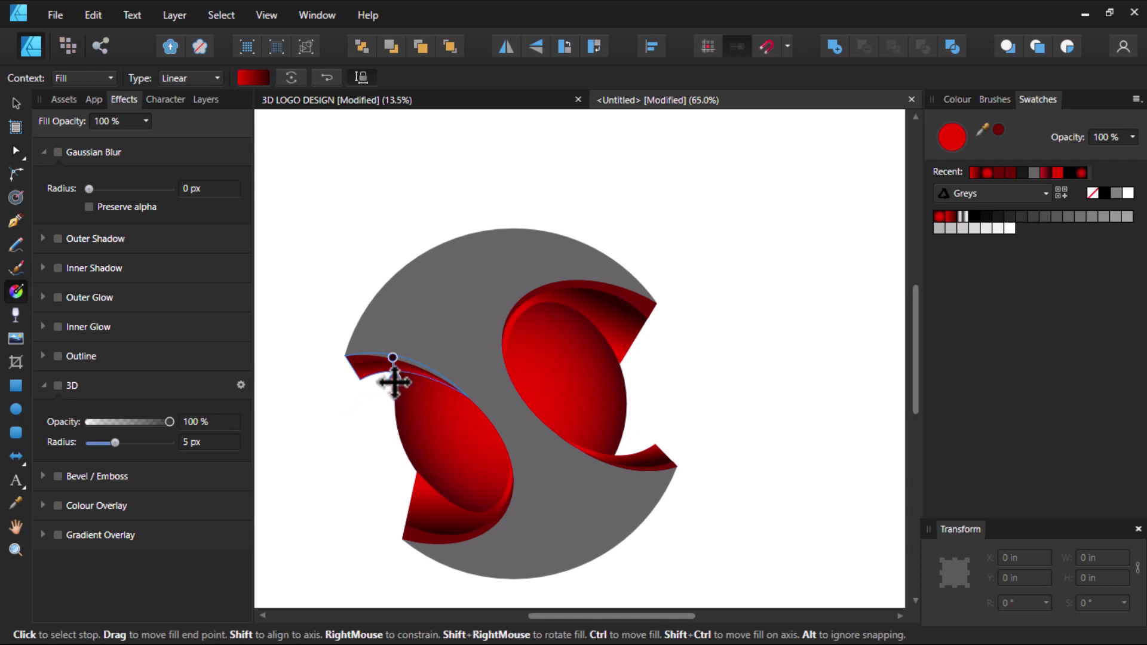
key(Escape)
scroll(373, 361, down, 2)
Select the ribbon rim pieces and give them the silver grey-white gradient
key(v)
scroll(338, 385, up, 3)
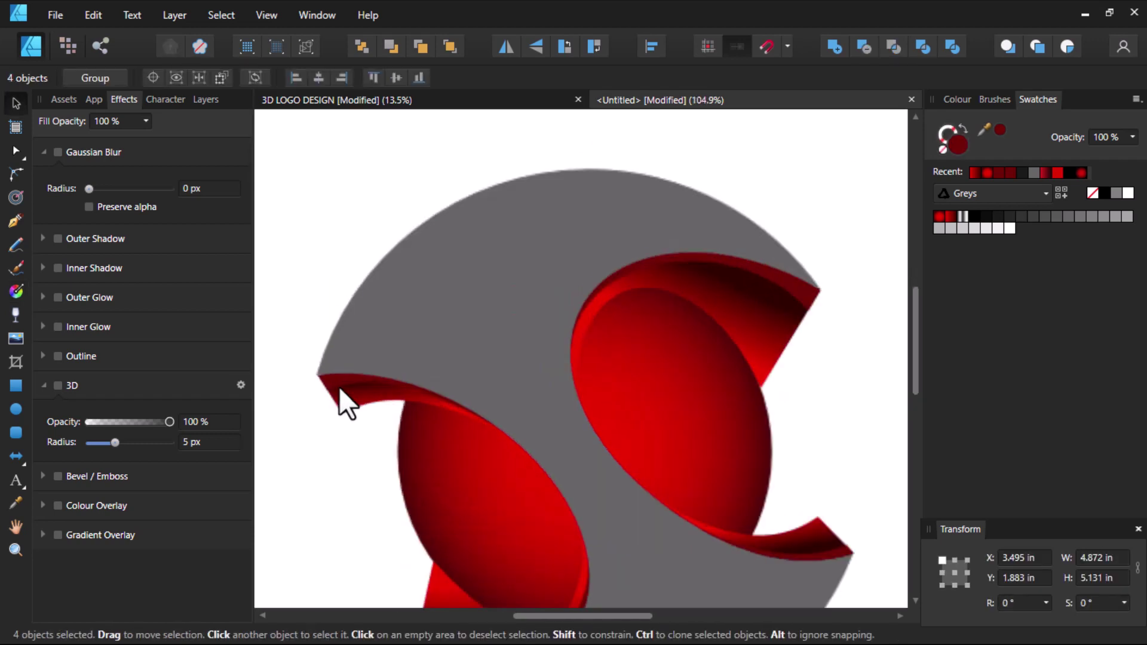
shift+click(351, 371)
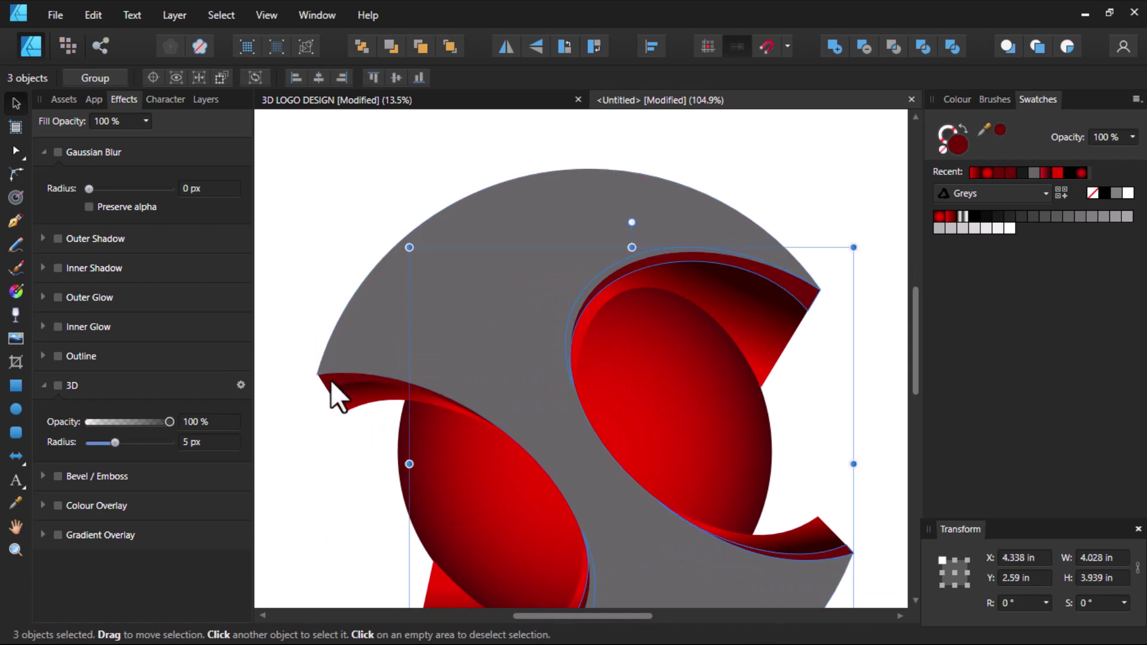
shift+click(331, 378)
scroll(330, 378, down, 4)
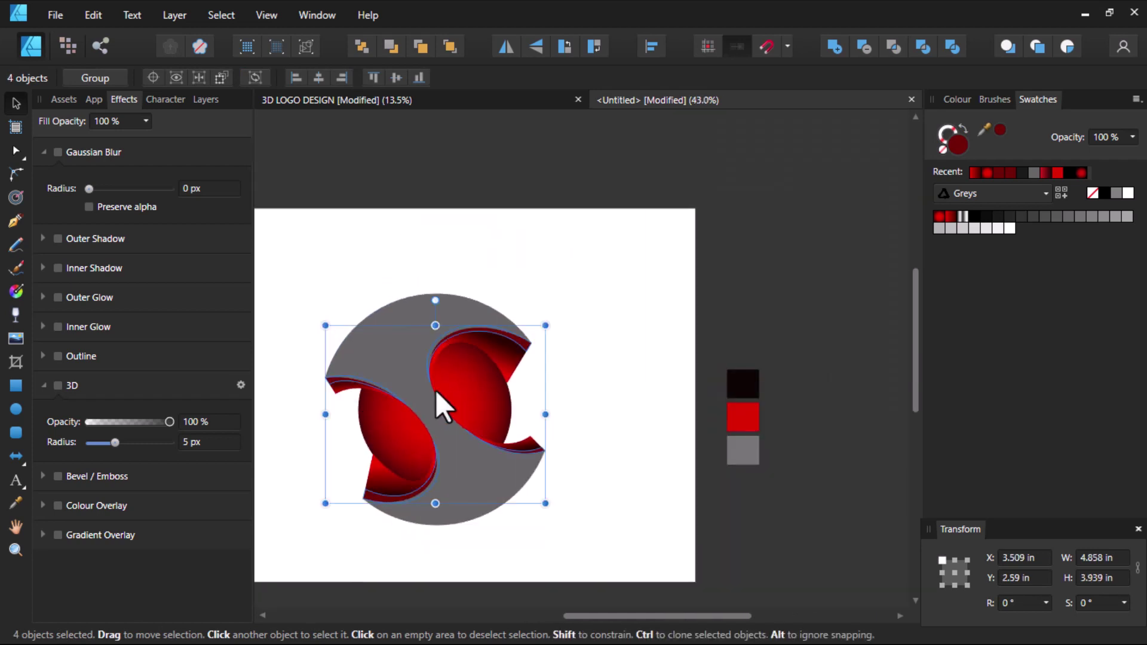
key(i)
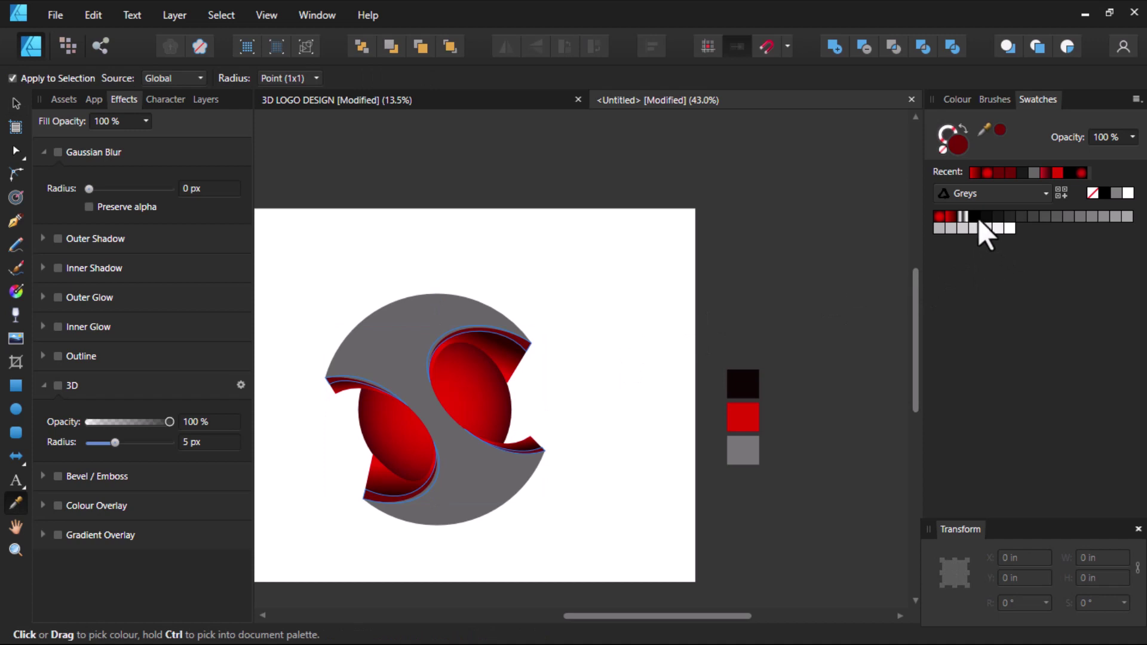
click(961, 215)
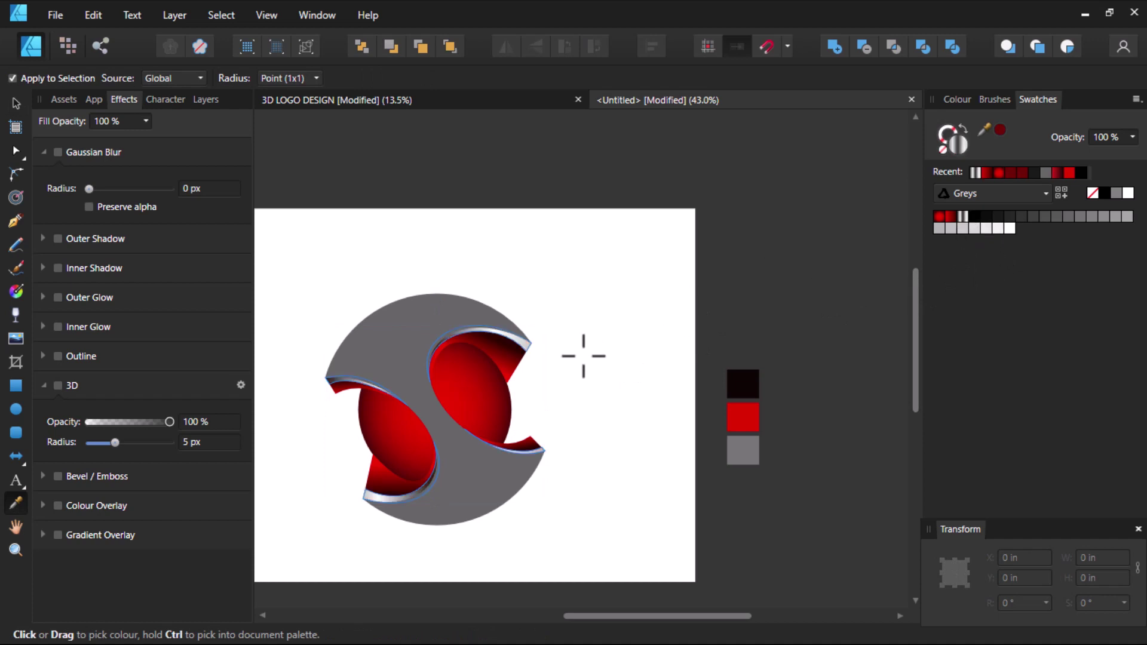
scroll(520, 358, up, 1)
Switch to the Fill tool and pick the upper silver rim strip
key(g)
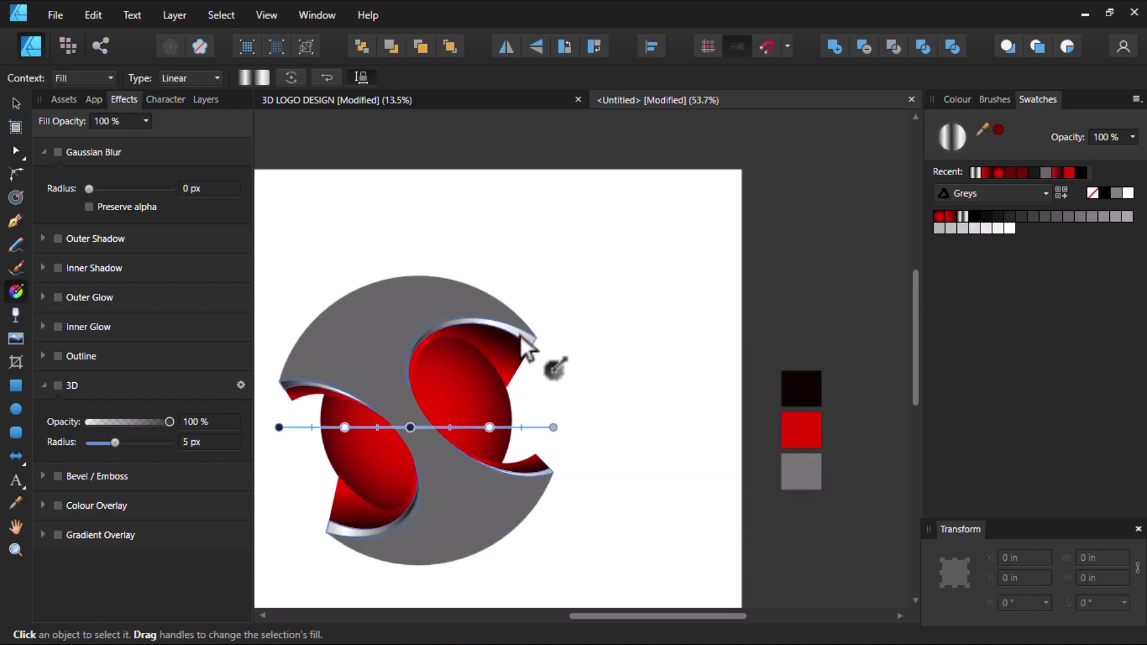
click(522, 337)
scroll(526, 346, up, 2)
scroll(454, 352, down, 2)
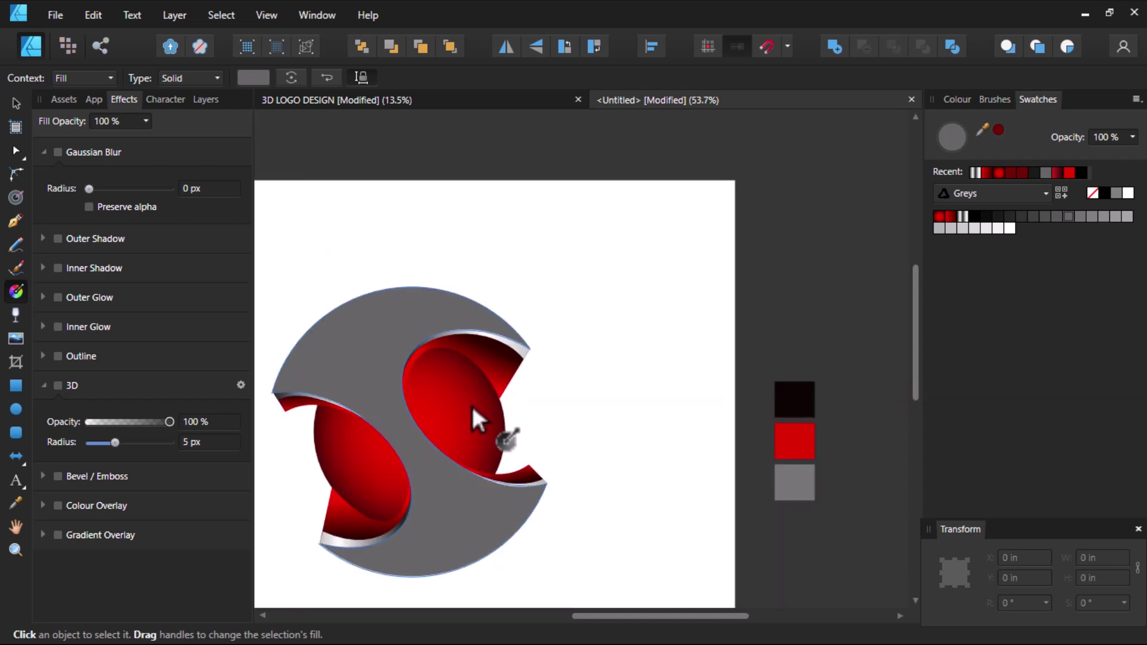
scroll(473, 408, down, 2)
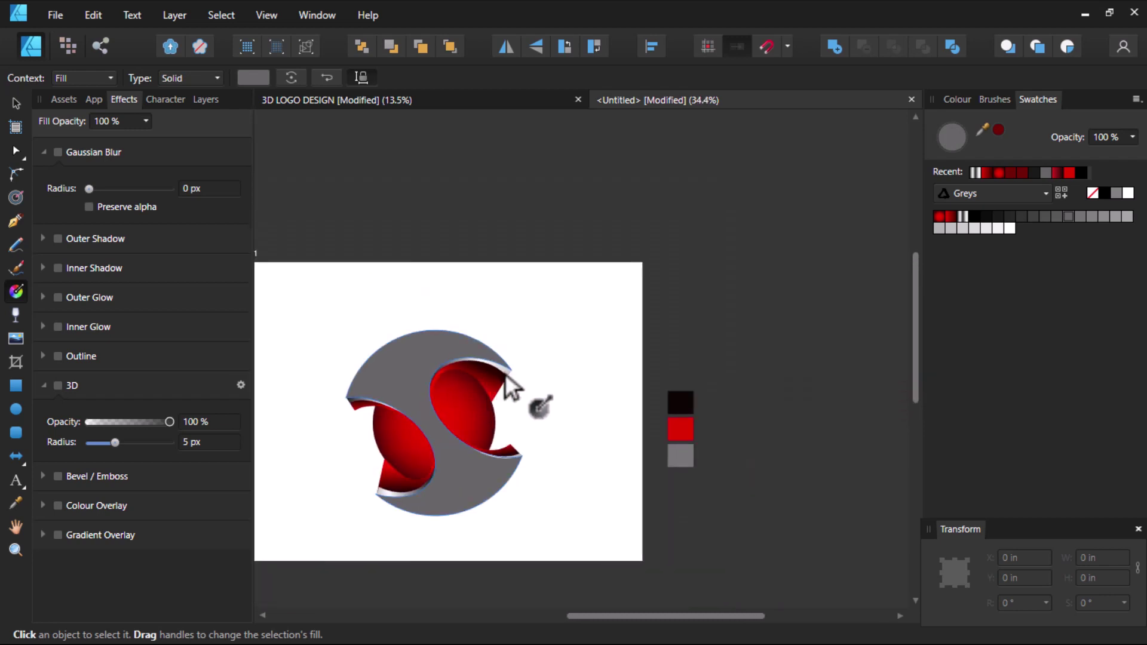
scroll(504, 373, up, 2)
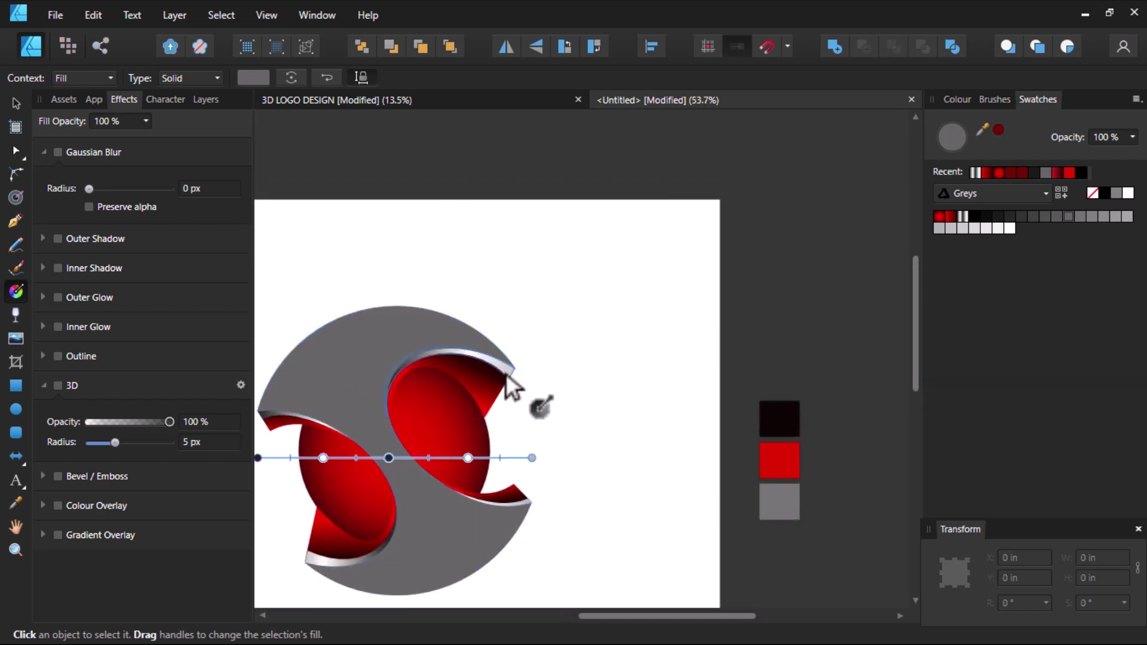
click(505, 373)
scroll(507, 376, up, 1)
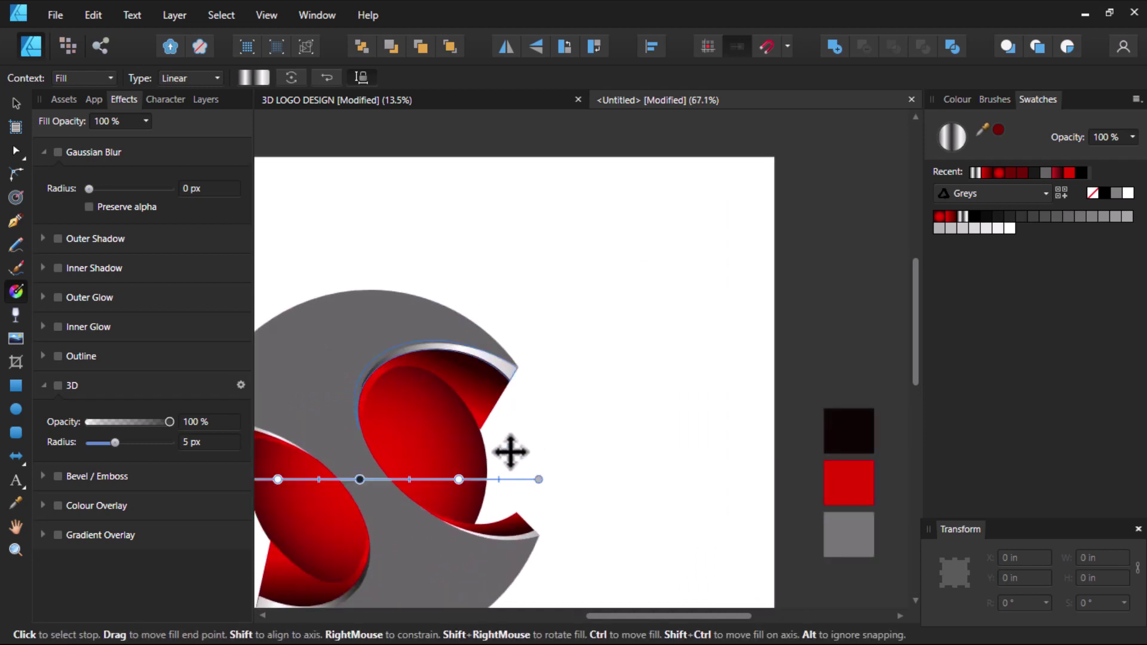
Rotate and stretch the silver gradient to run along the upper rim
drag(539, 479, 468, 383)
scroll(448, 401, down, 1)
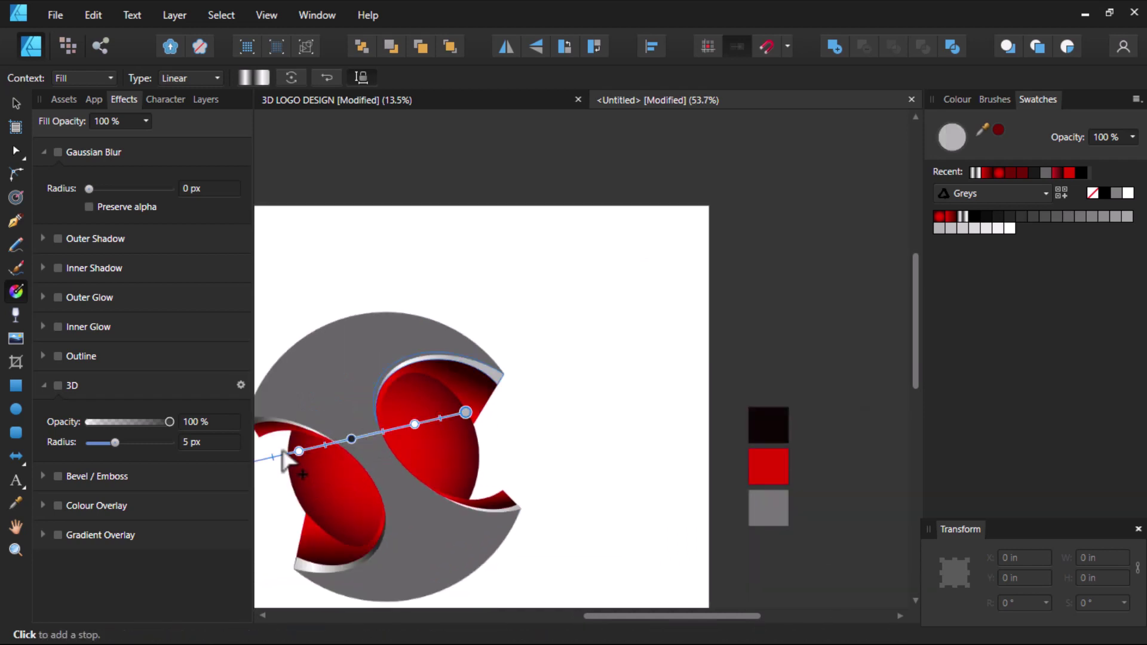
scroll(286, 460, down, 2)
scroll(293, 457, up, 1)
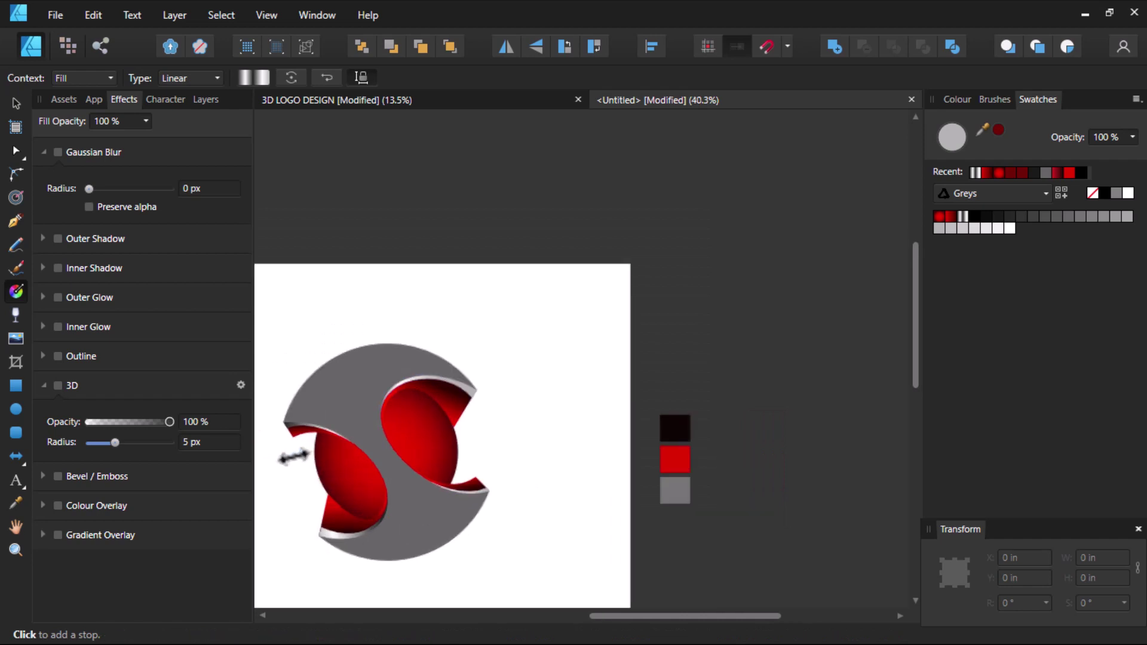
drag(302, 442, 412, 378)
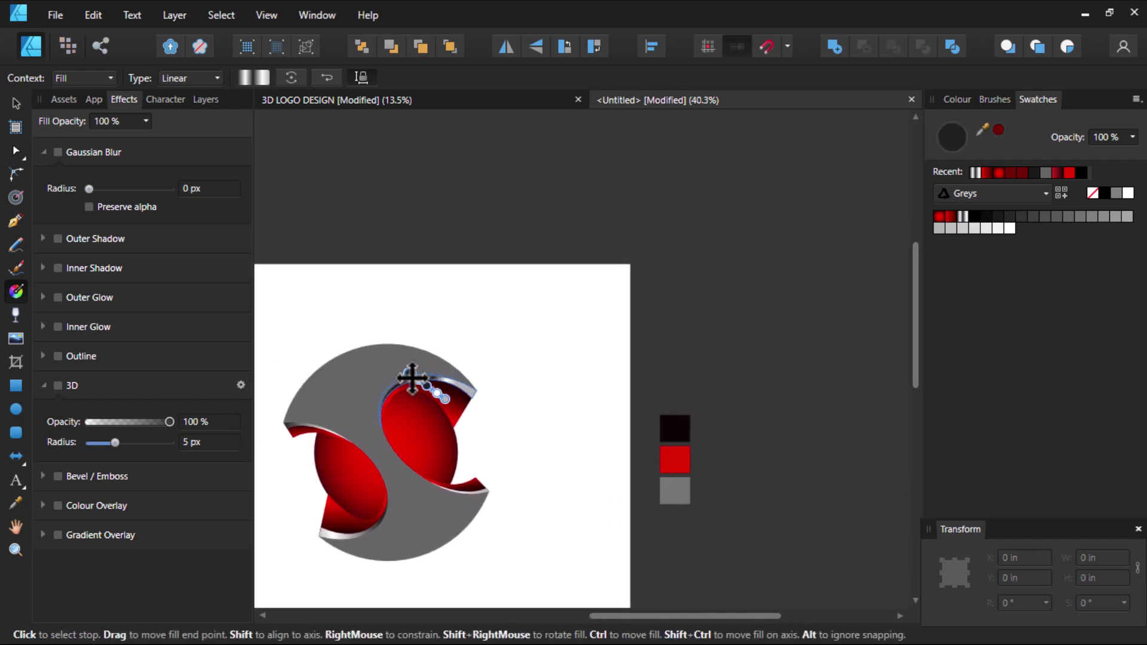
scroll(412, 382, up, 1)
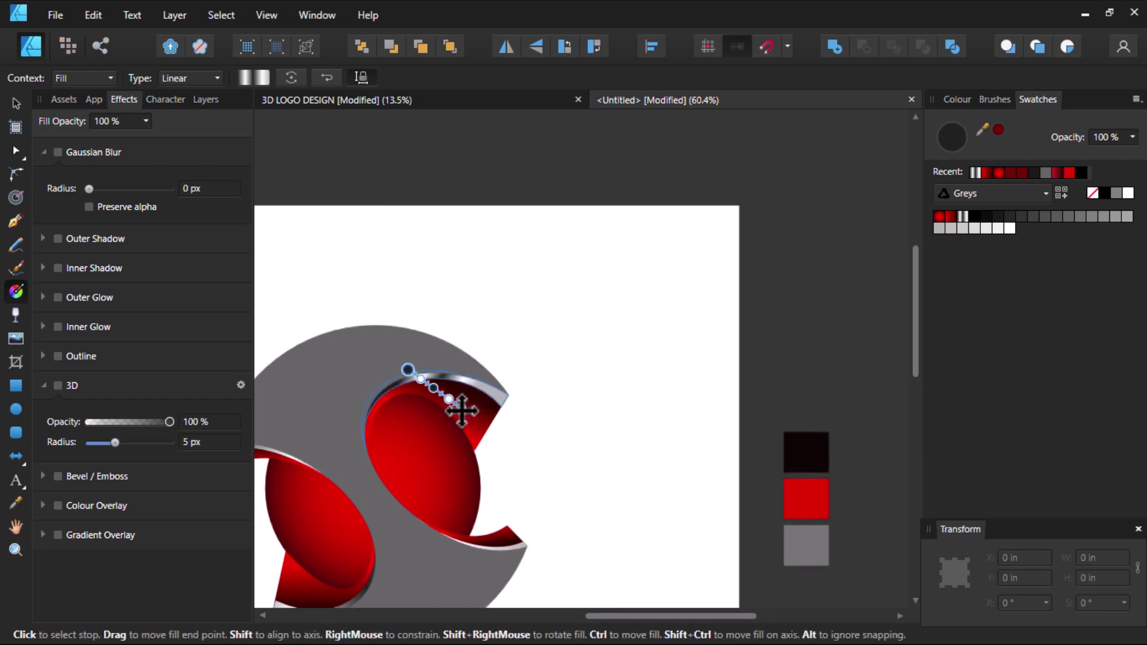
drag(489, 428, 507, 440)
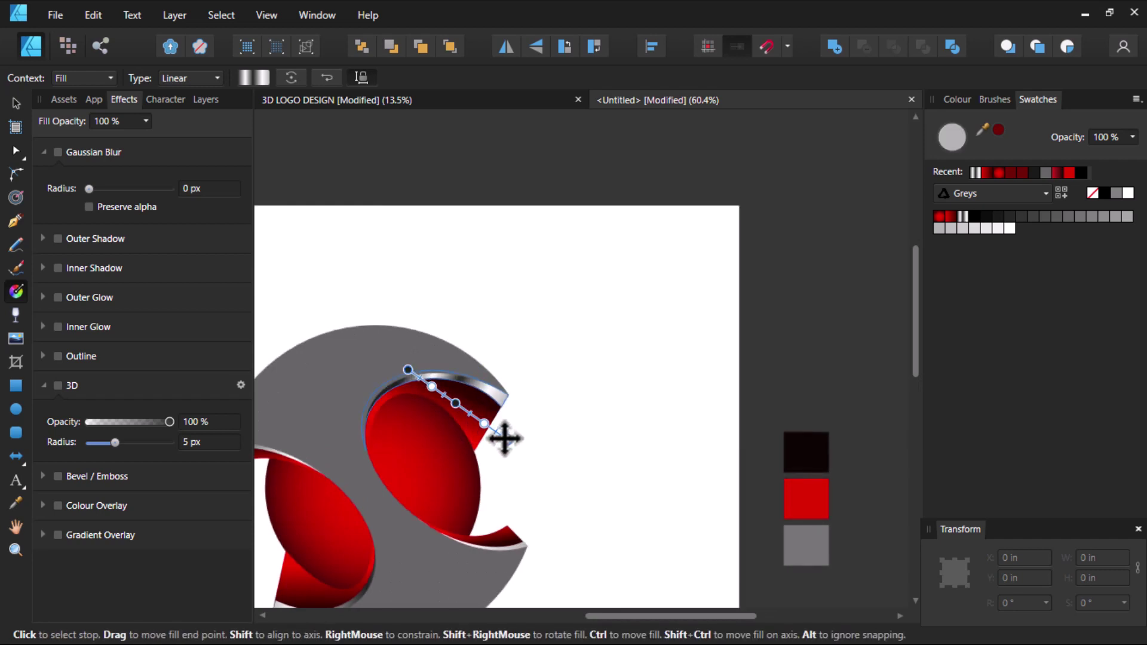
scroll(450, 463, down, 2)
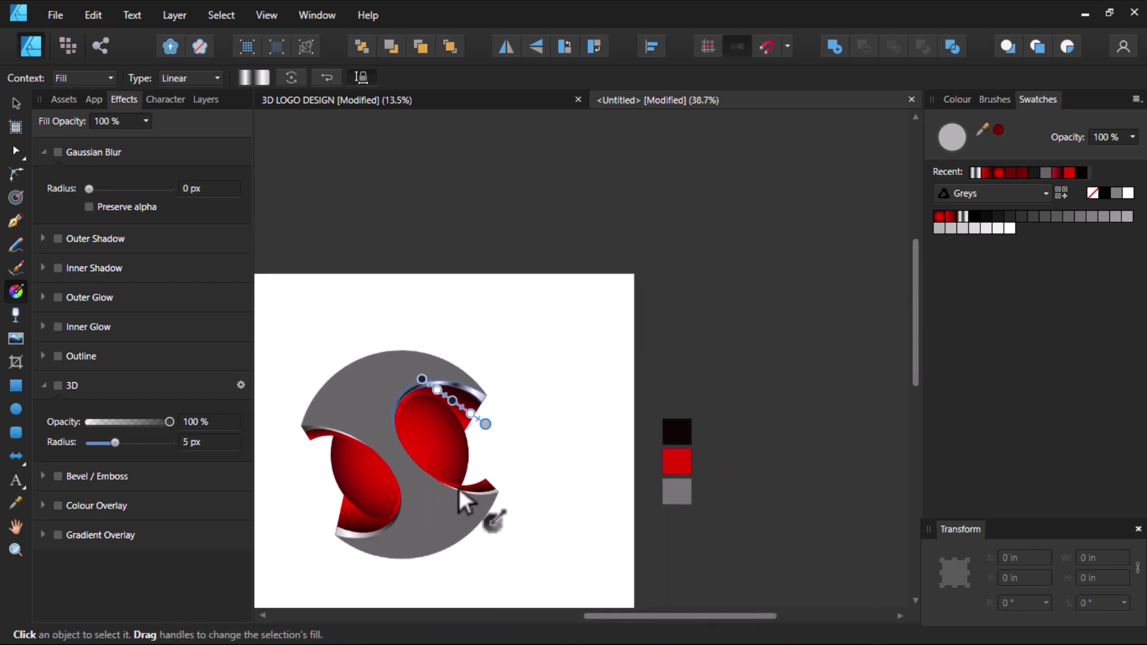
scroll(493, 500, up, 2)
scroll(493, 501, up, 1)
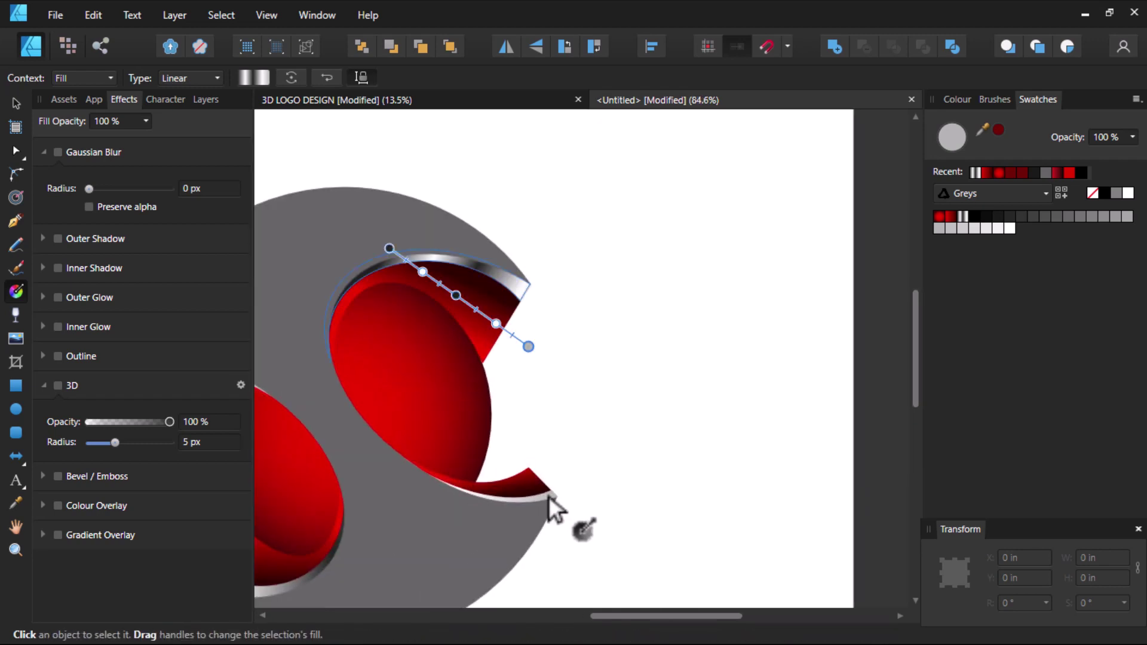
Angle the right ribbon's lower rim gradient diagonally along its curve
click(549, 496)
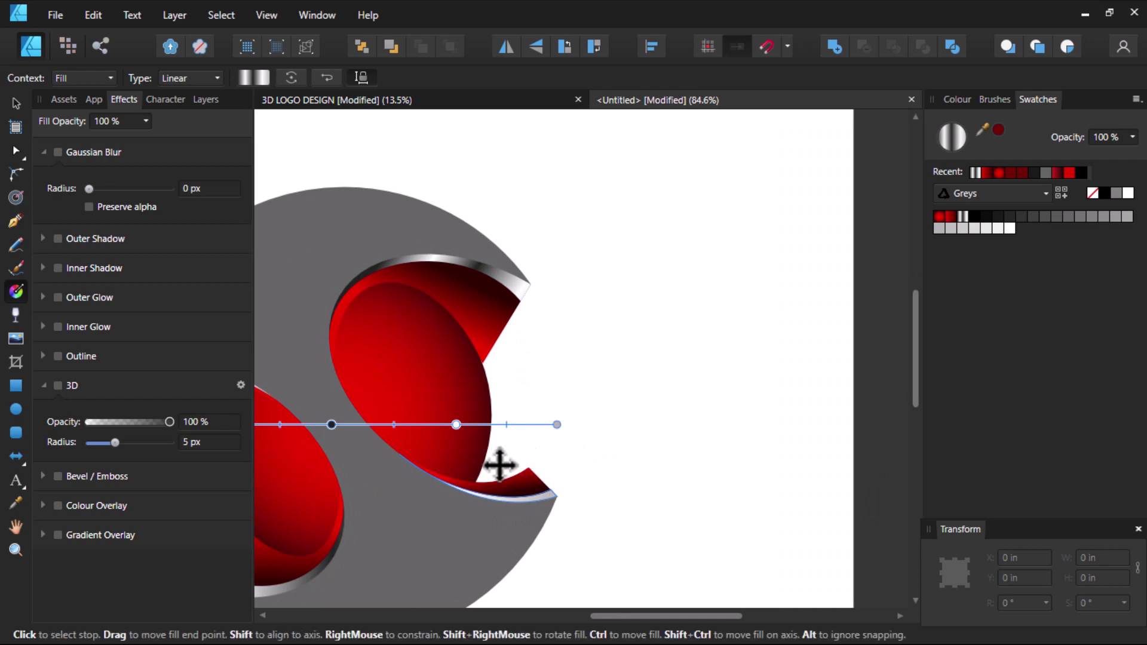
drag(499, 478, 500, 480)
scroll(504, 472, down, 2)
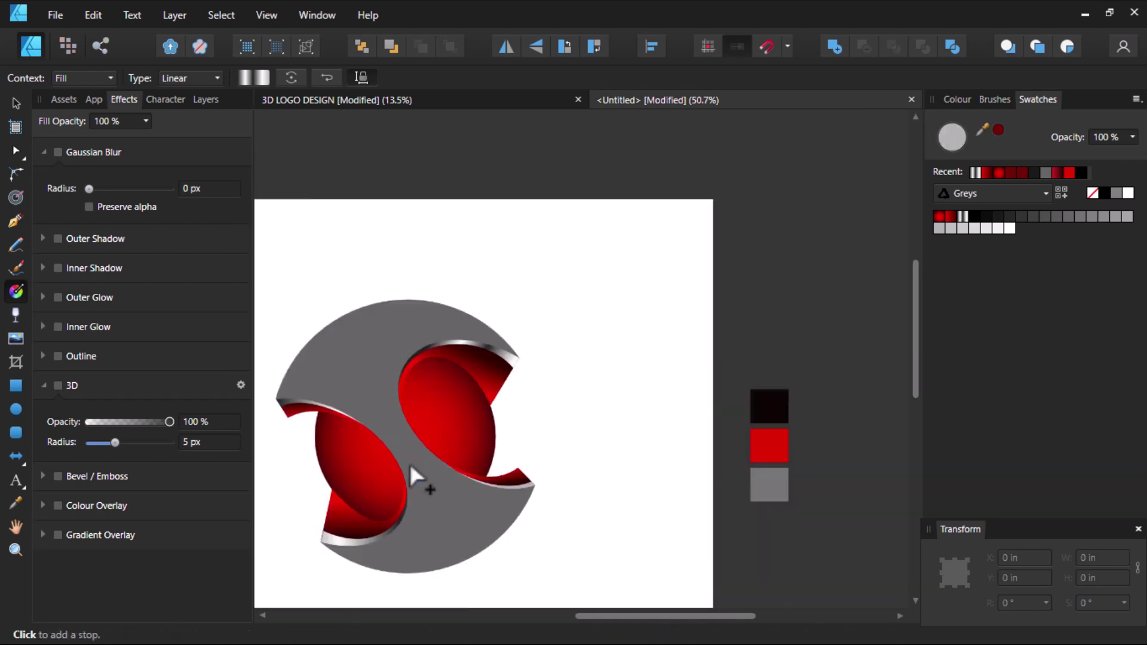
drag(353, 457, 281, 439)
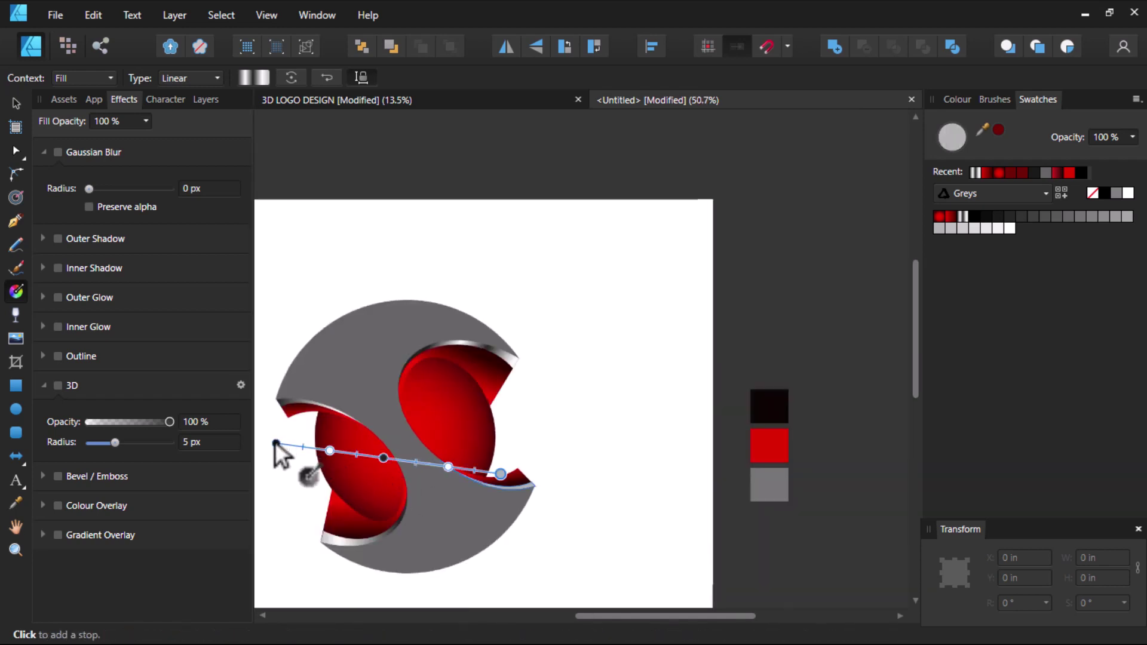
click(491, 498)
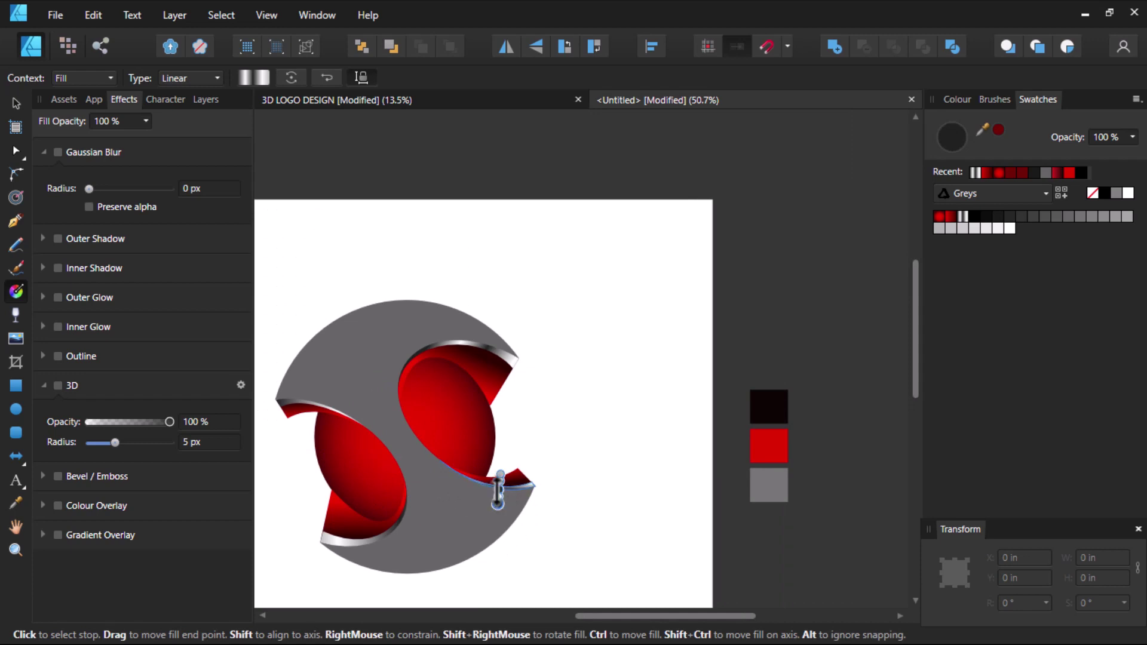
scroll(498, 487, up, 1)
scroll(501, 493, up, 1)
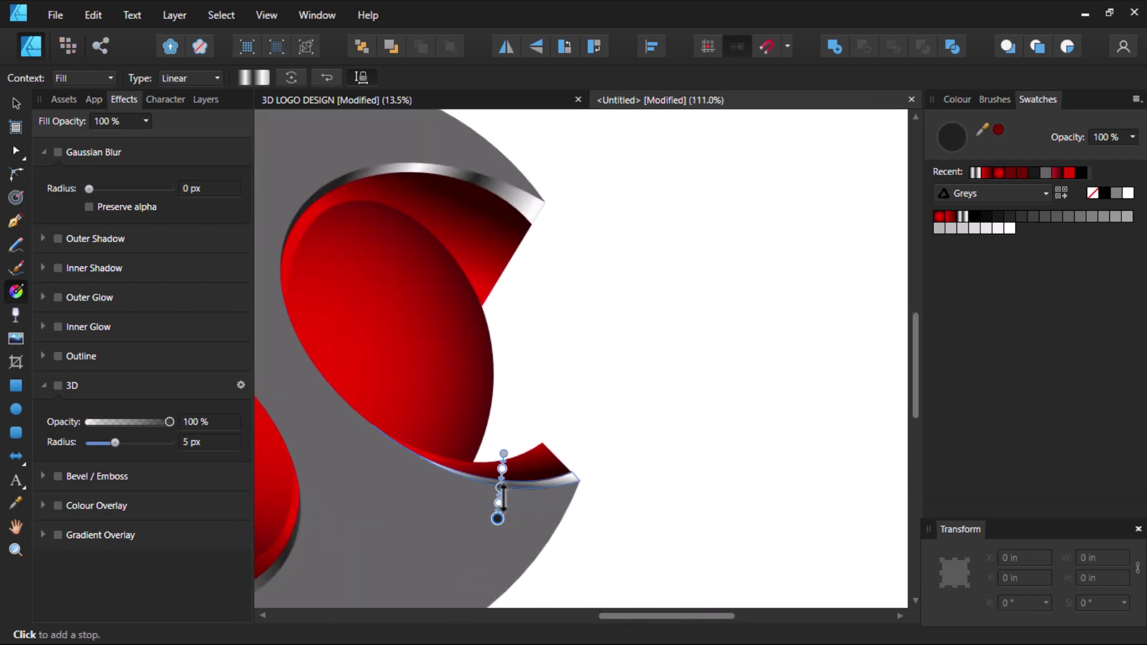
drag(499, 518, 436, 514)
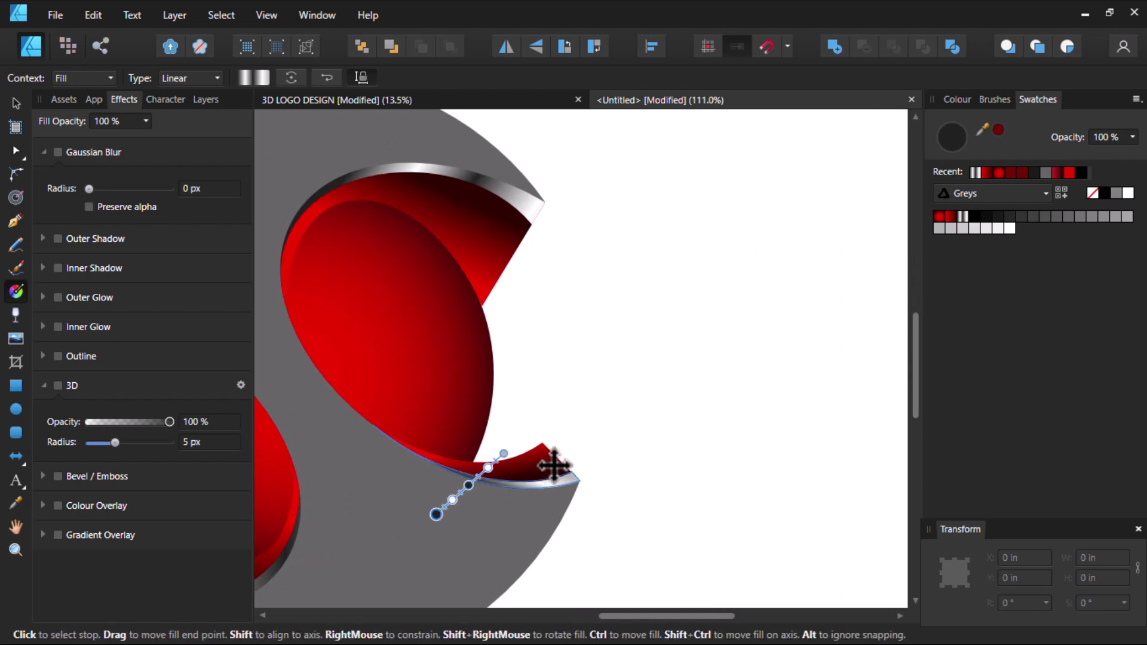
drag(554, 465, 579, 450)
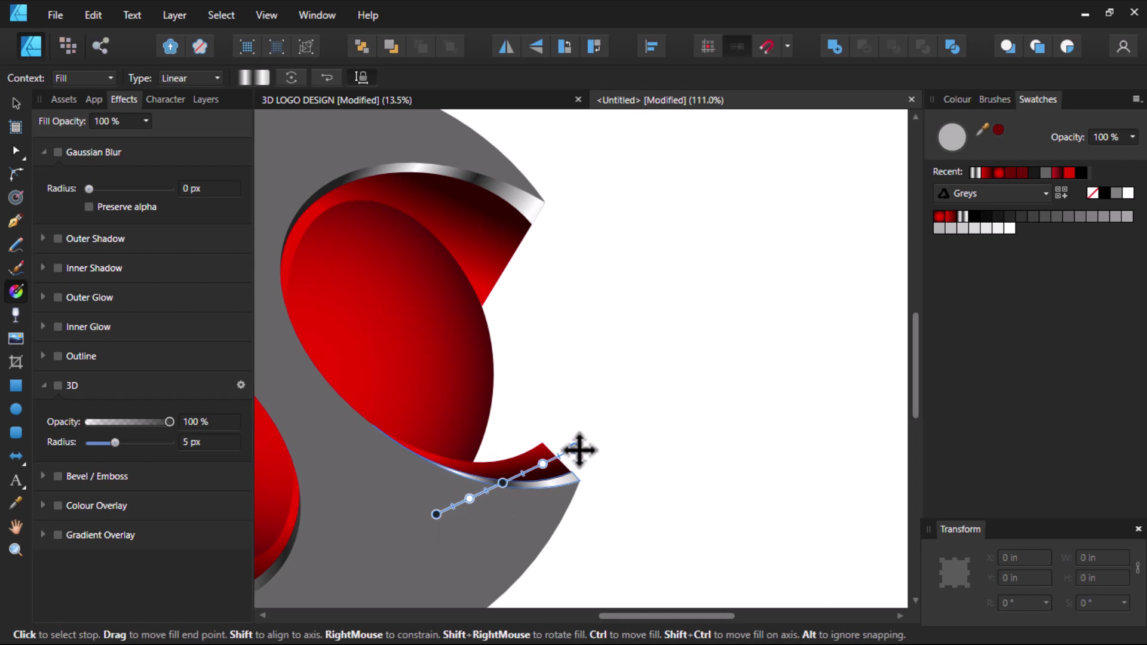
scroll(563, 449, down, 5)
scroll(422, 499, up, 2)
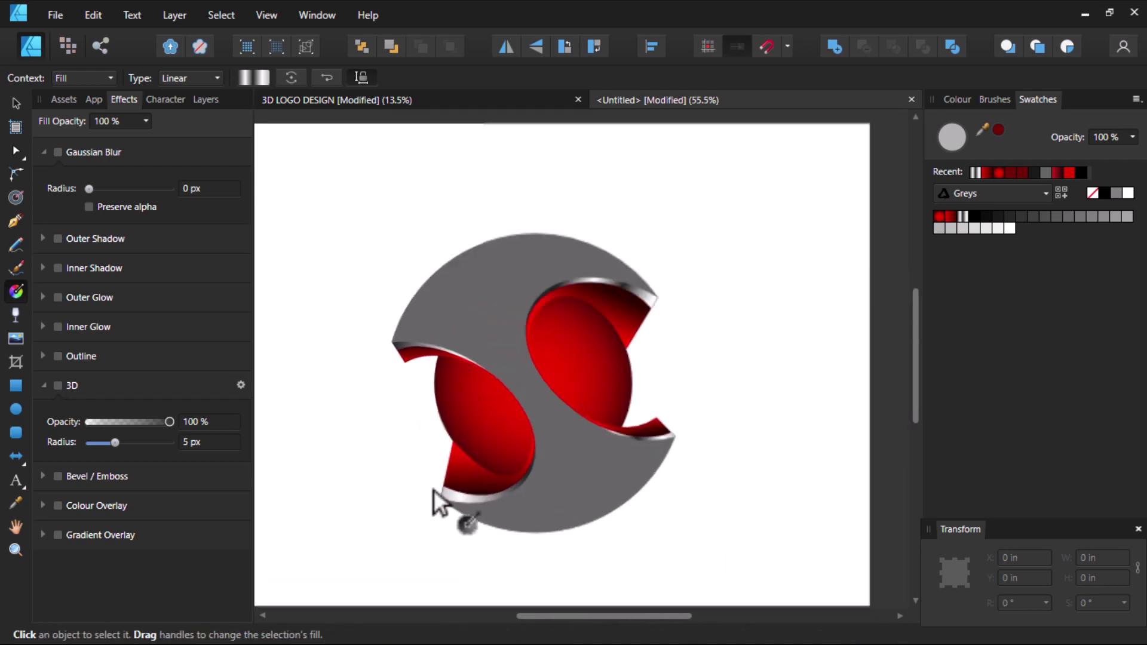
Shorten and tilt the left ribbon's lower rim gradient to shade its corner
click(457, 498)
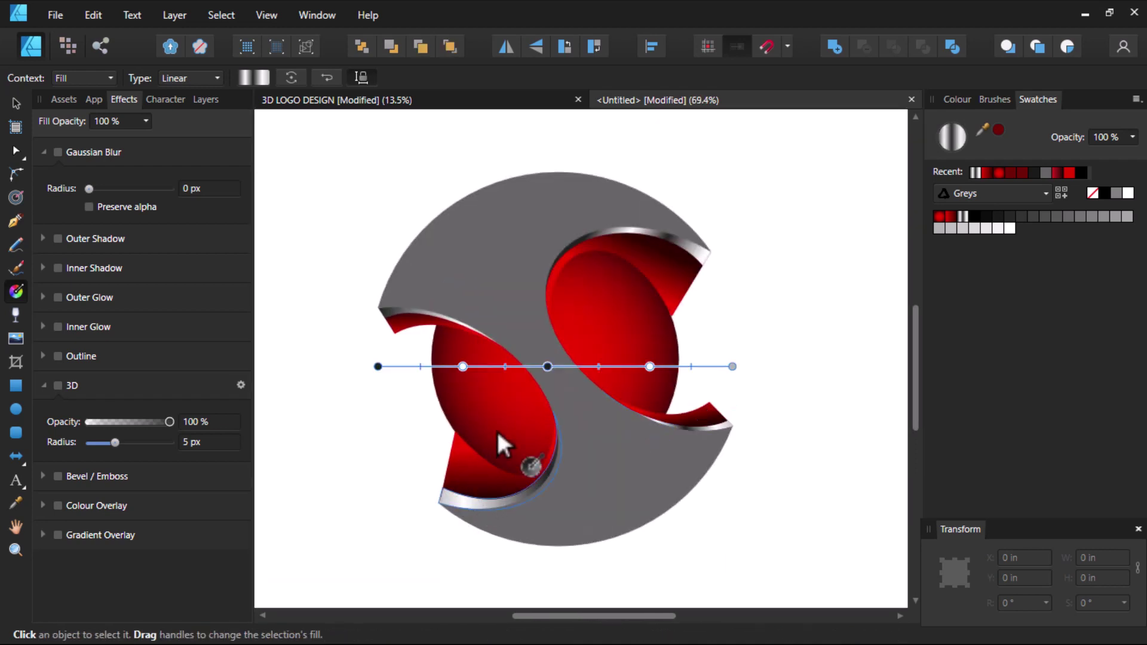
mouse_move(377, 366)
mouse_down()
mouse_move(426, 517)
mouse_move(509, 523)
mouse_up()
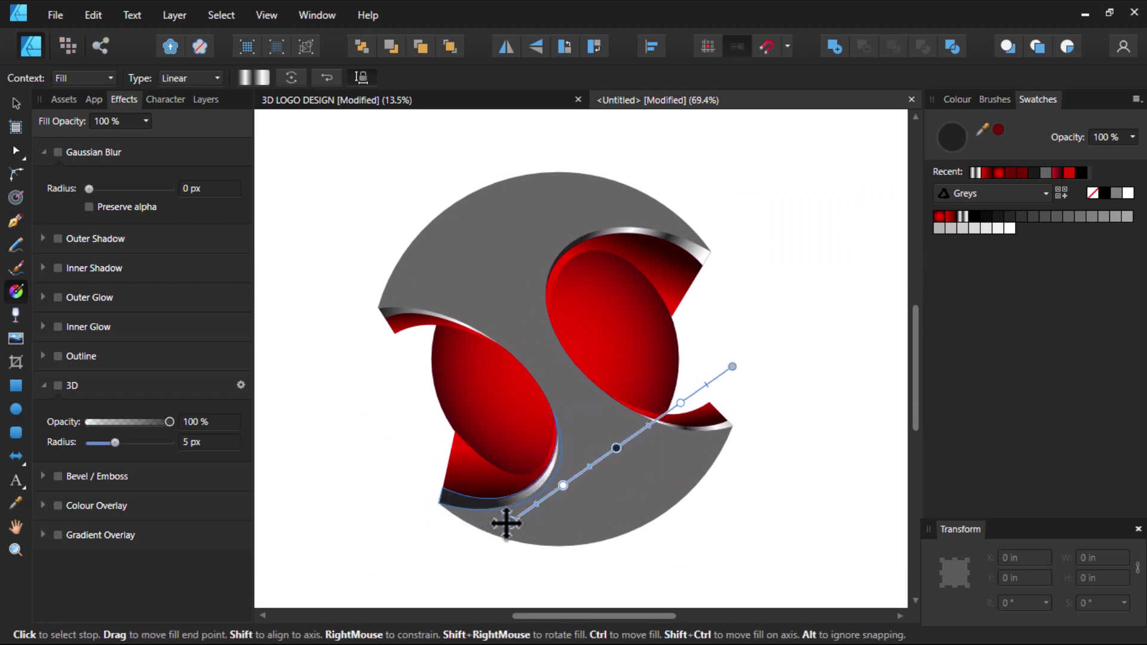
drag(732, 366, 512, 458)
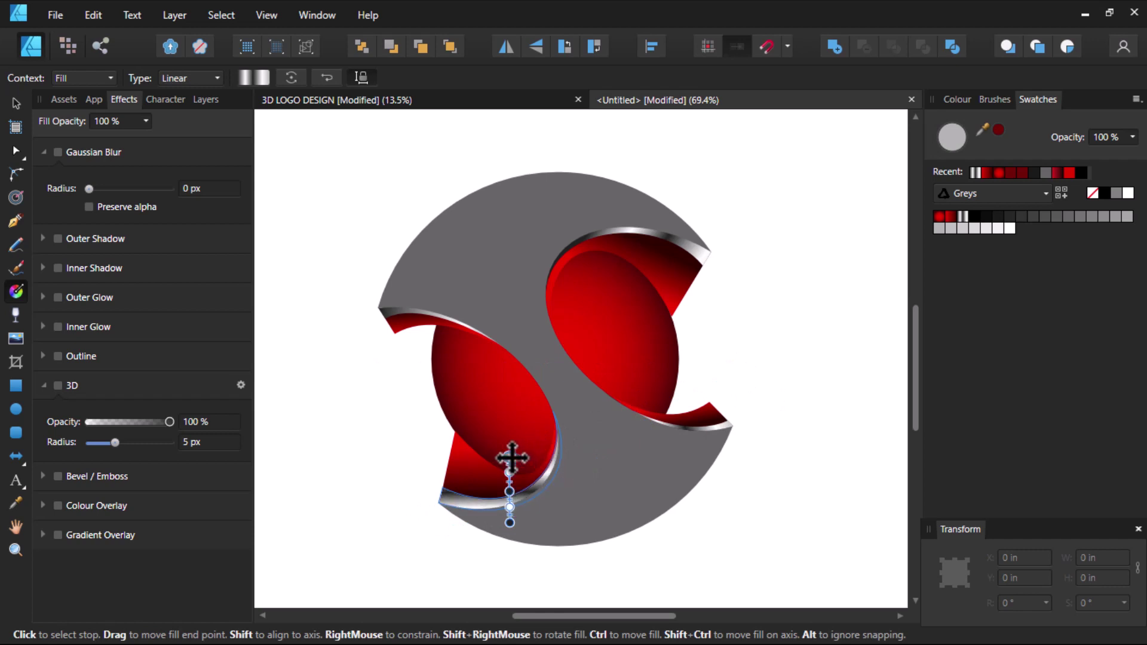
mouse_move(510, 524)
mouse_down()
mouse_move(454, 509)
mouse_move(456, 525)
mouse_up()
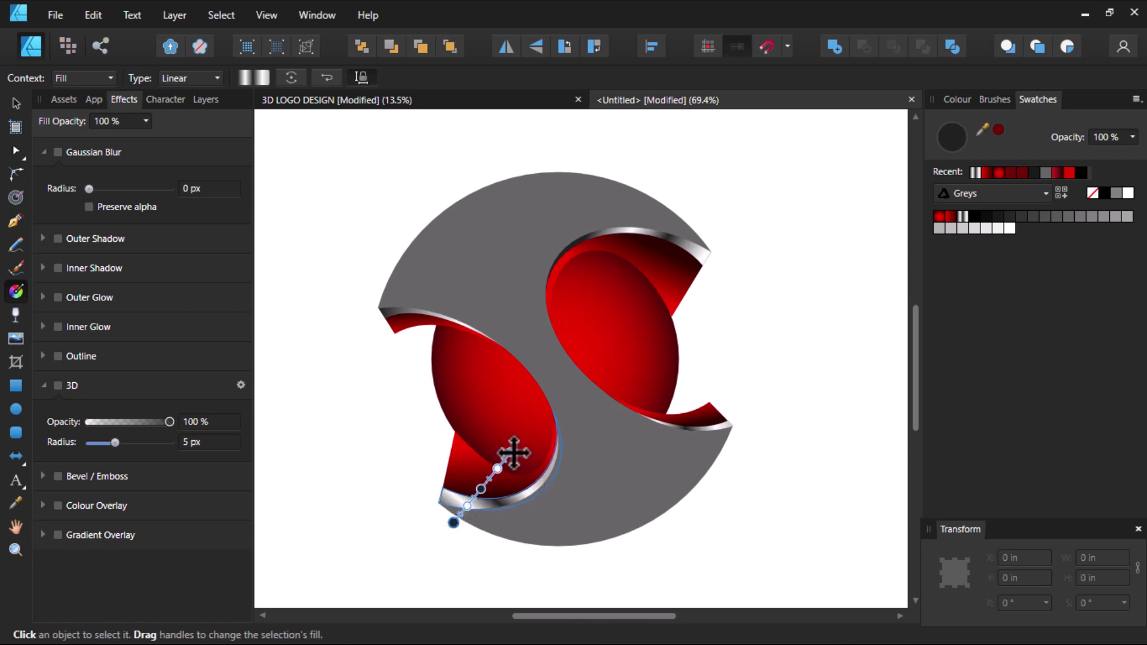
drag(519, 452, 520, 451)
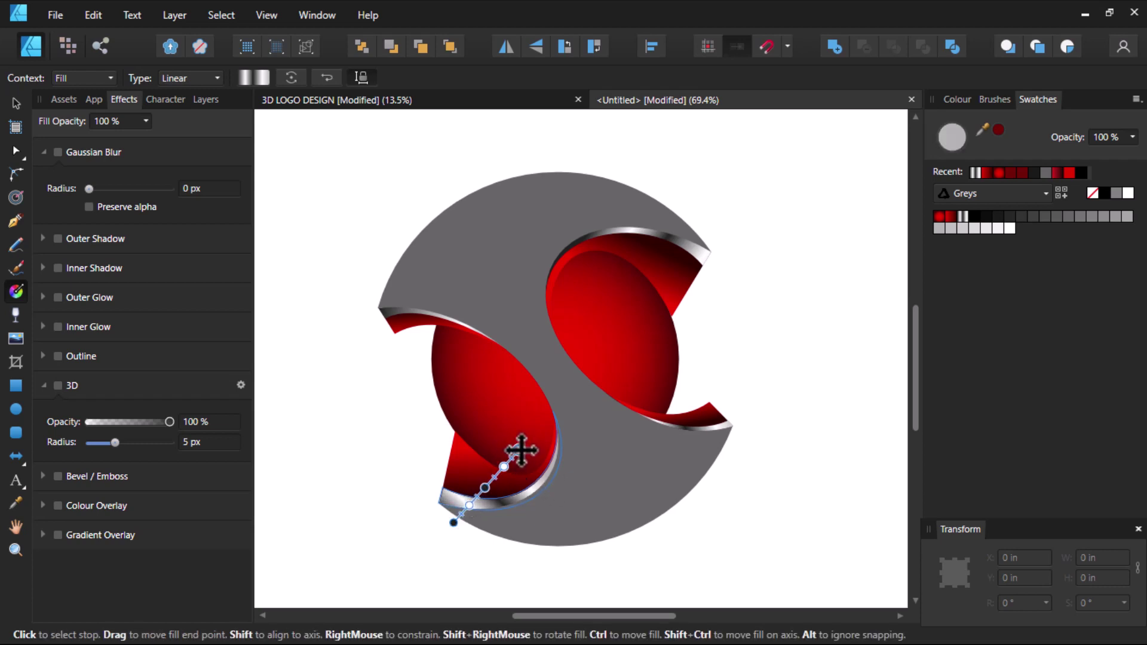
scroll(411, 312, up, 1)
Shorten the upper-left rim gradient into a short sheen along its top edge
click(410, 313)
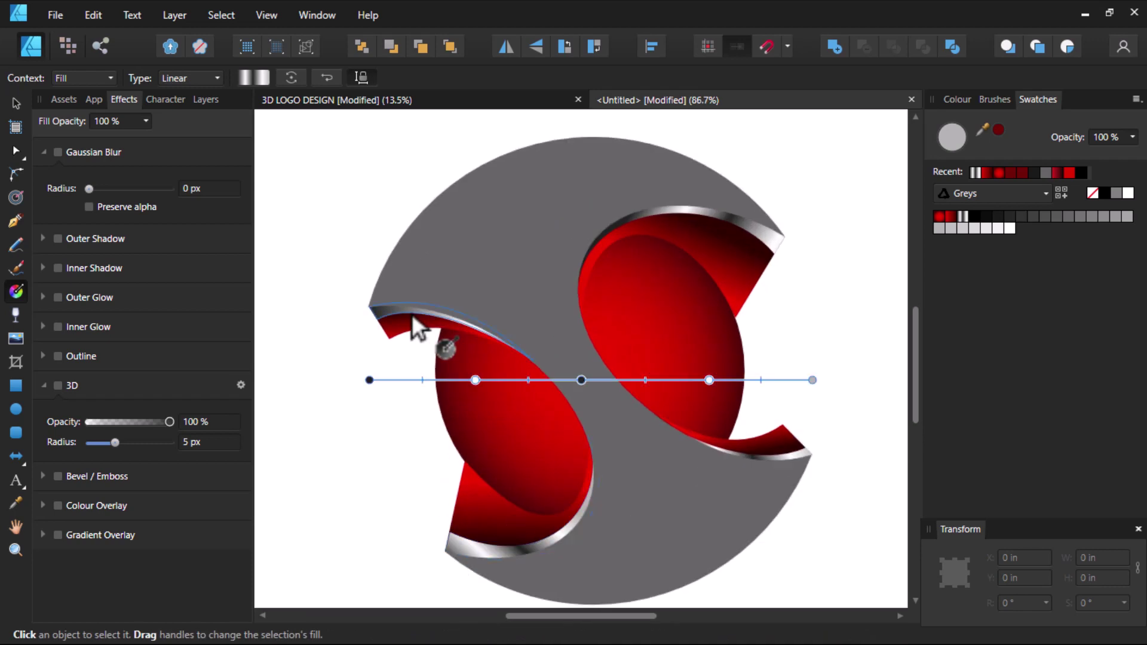
drag(812, 380, 755, 421)
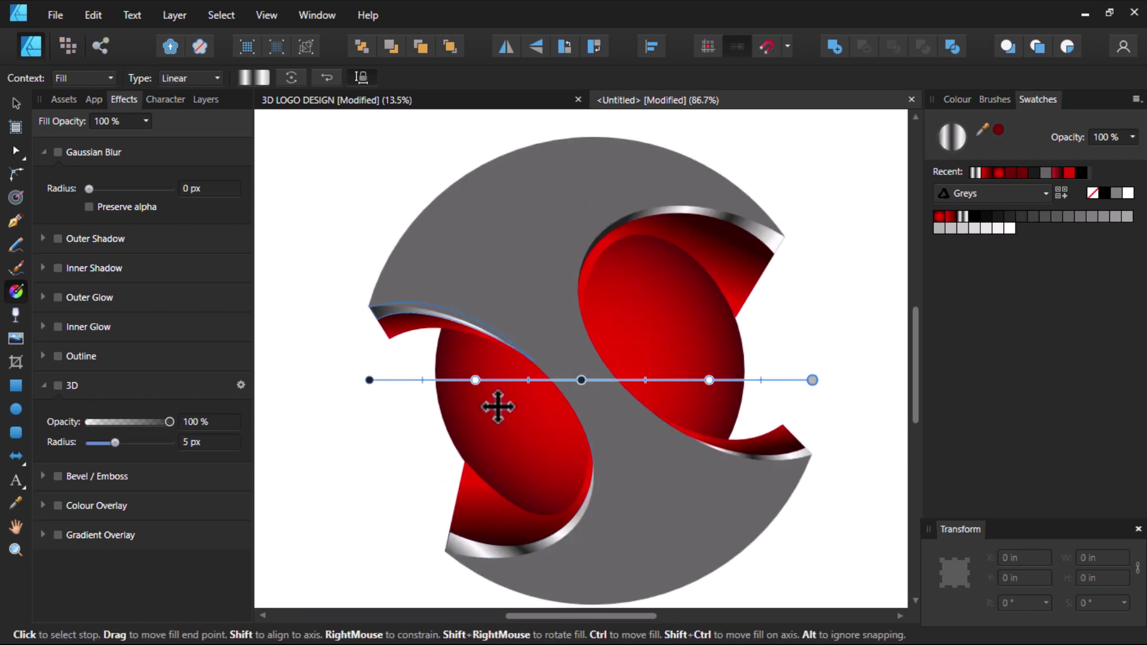
drag(369, 380, 461, 389)
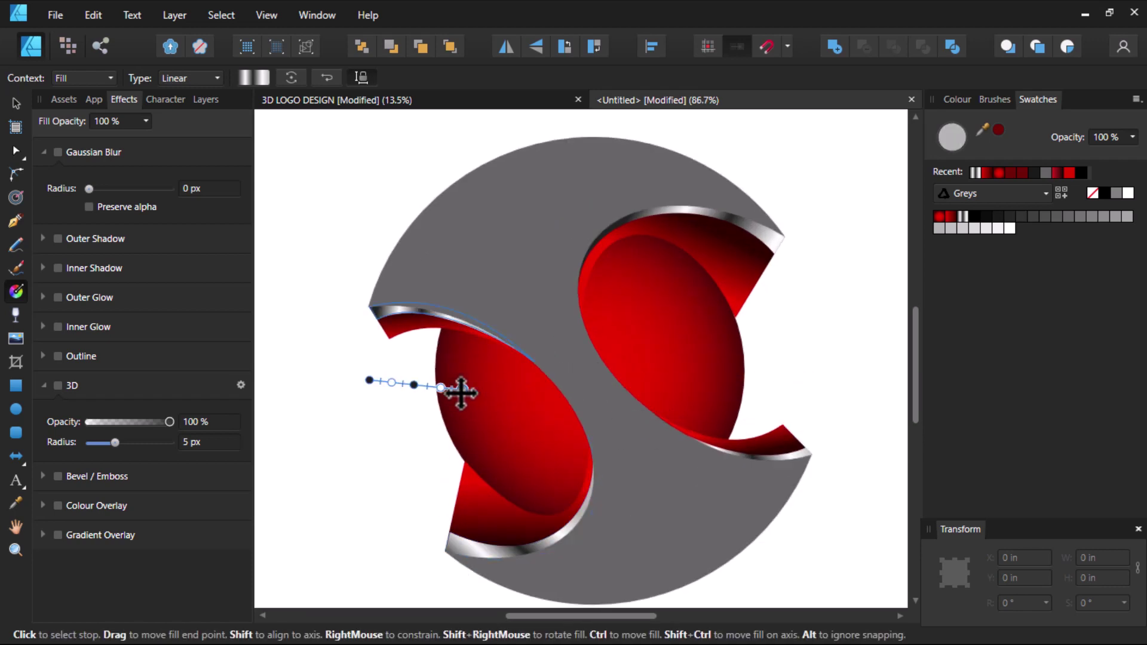
drag(370, 379, 438, 295)
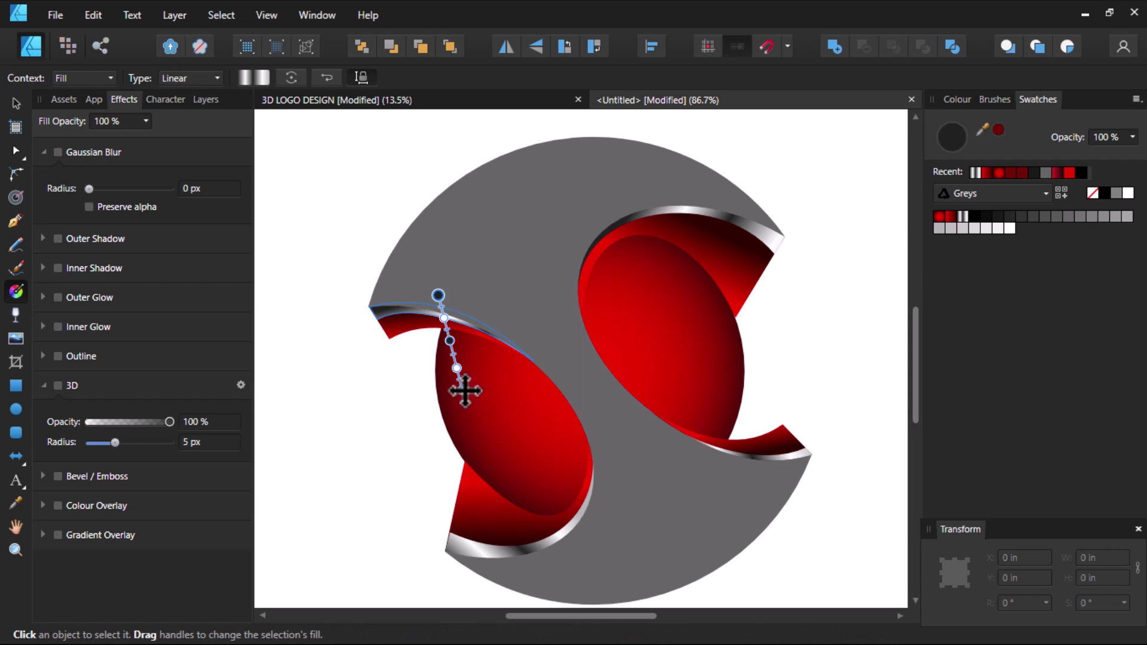
mouse_move(463, 389)
mouse_down()
mouse_move(370, 378)
mouse_move(374, 333)
mouse_up()
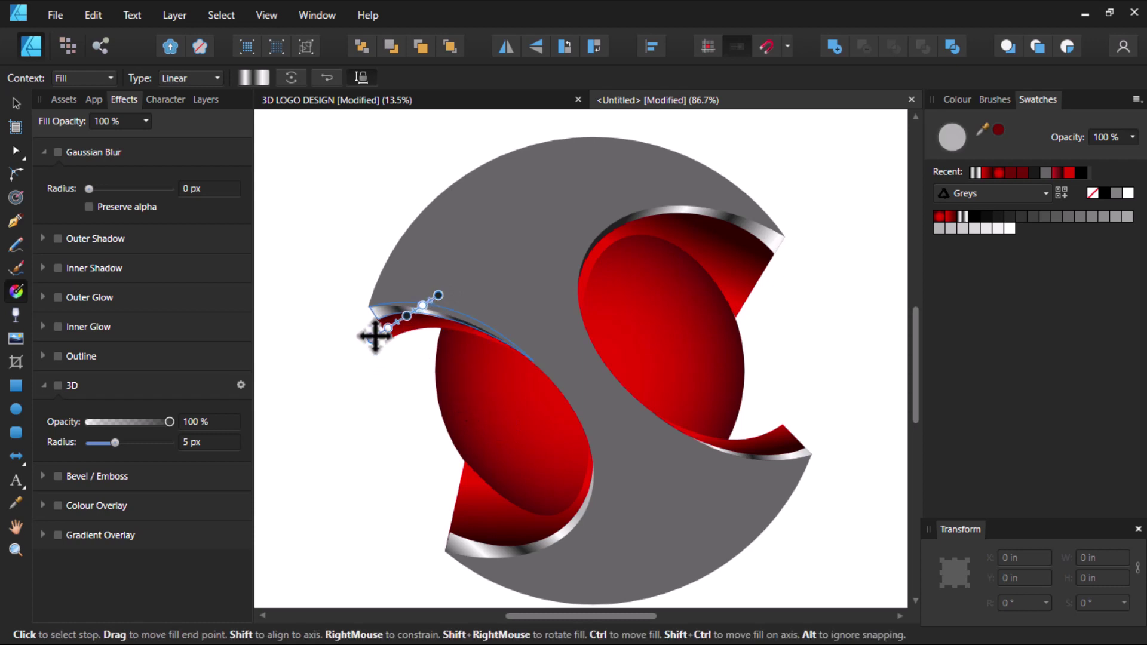
Lay a linear gradient across the grey shell, extending it downward
key(i)
scroll(480, 312, down, 3)
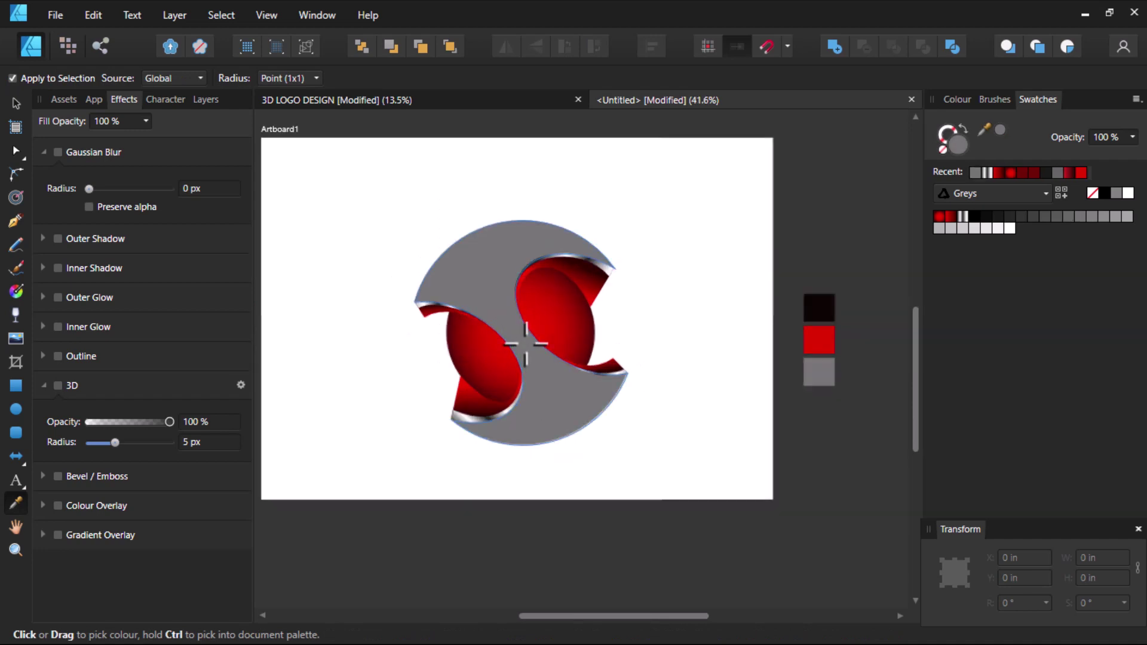
scroll(523, 340, up, 1)
key(g)
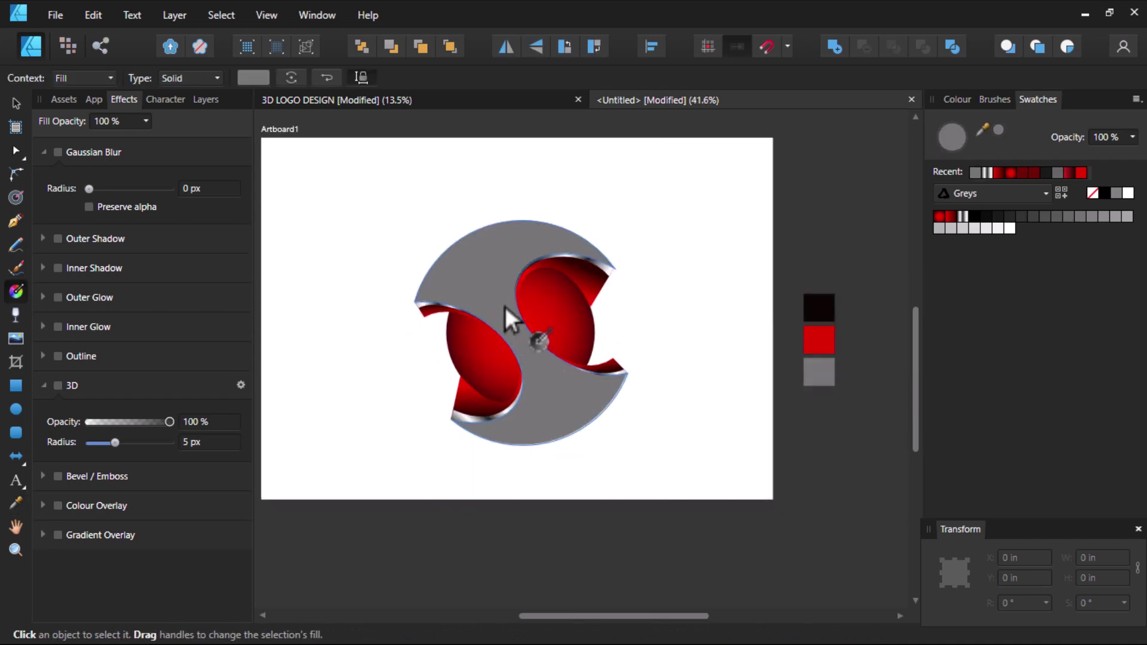
drag(504, 306, 526, 356)
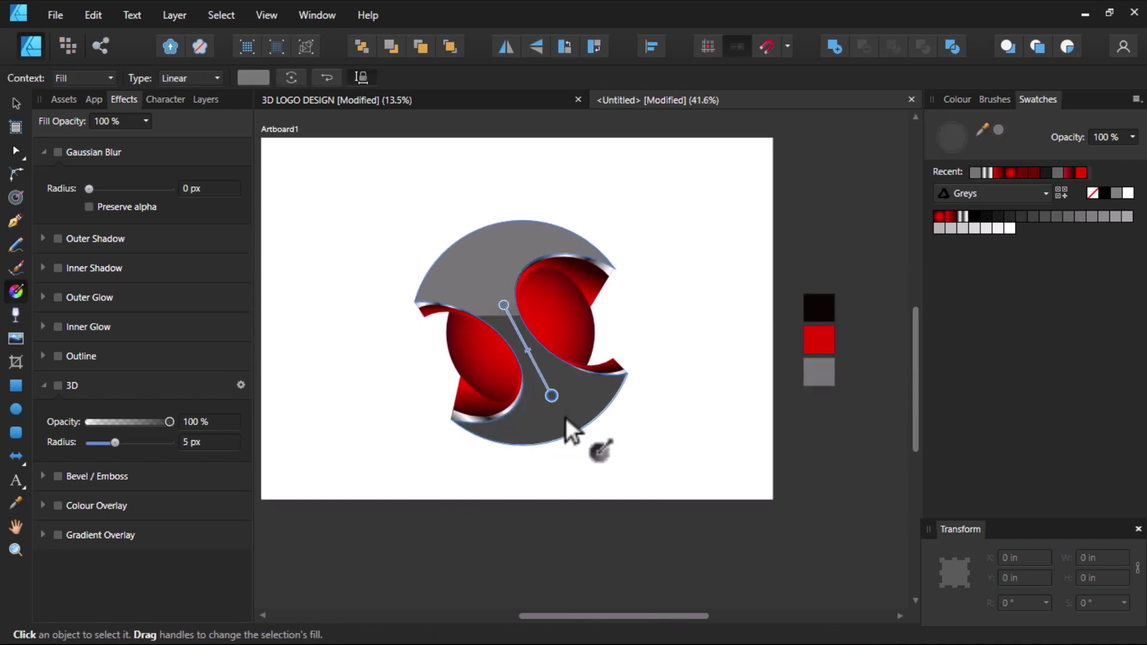
drag(565, 418, 565, 411)
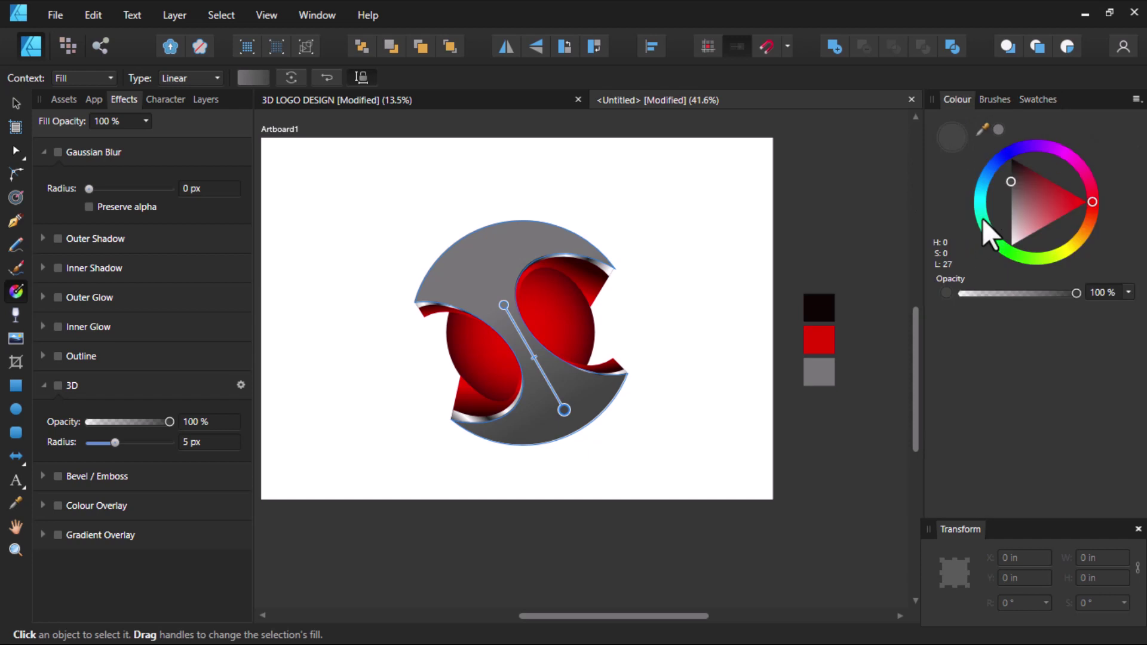
Make the shell gradient radial from white to mid grey, highlight shifted down-right
click(1018, 247)
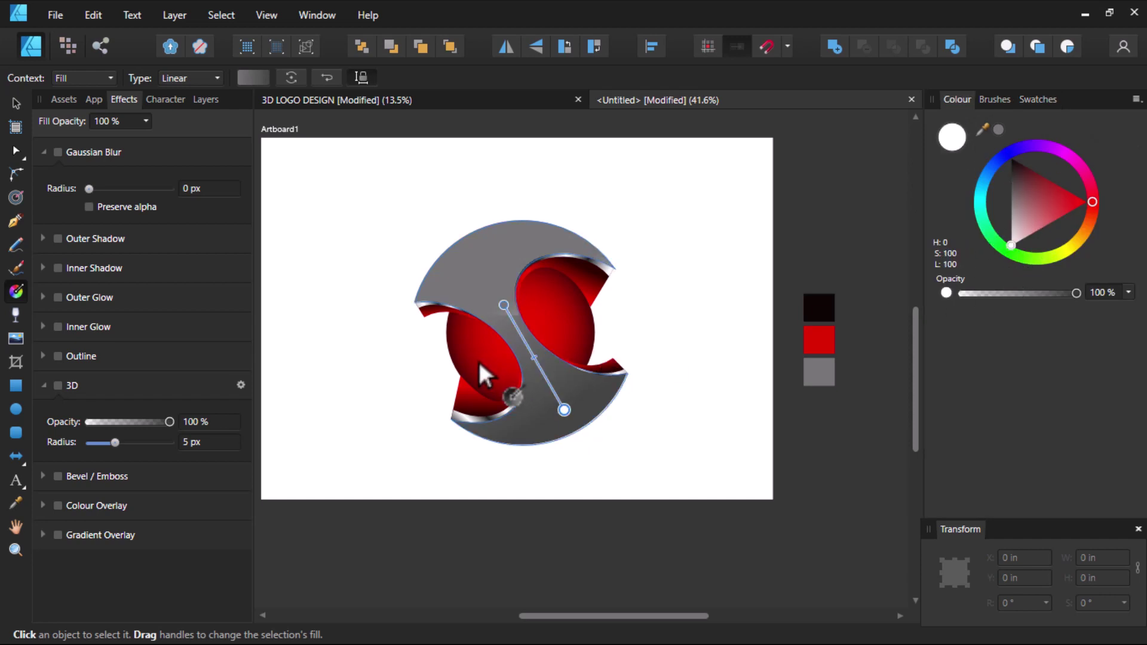
drag(476, 375, 477, 375)
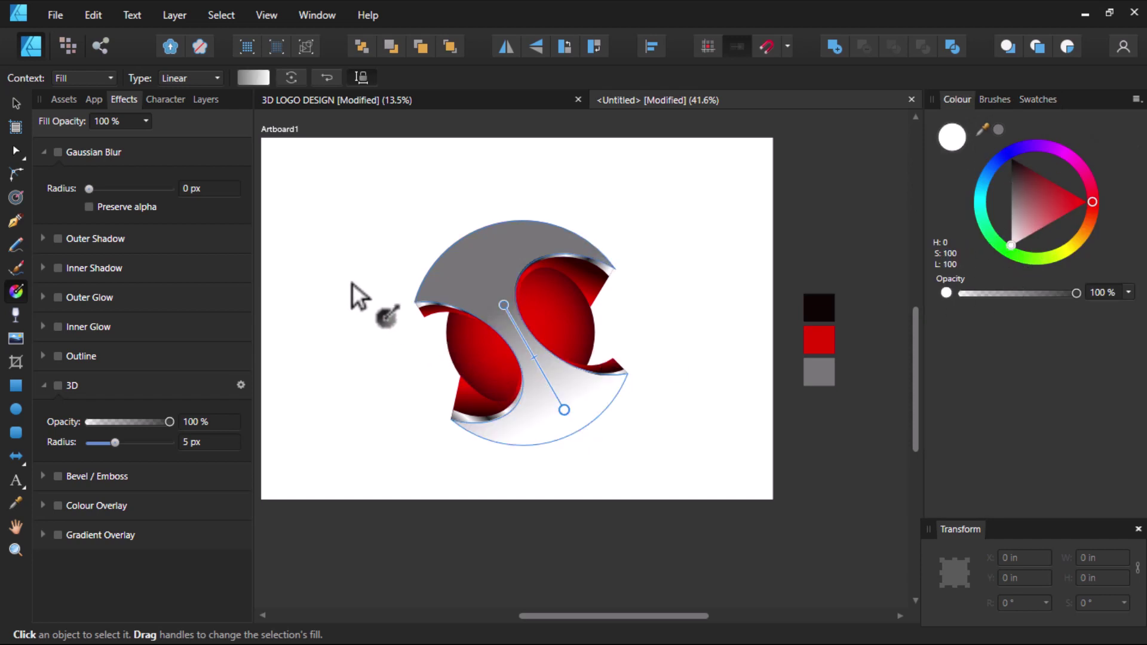
click(191, 77)
click(178, 173)
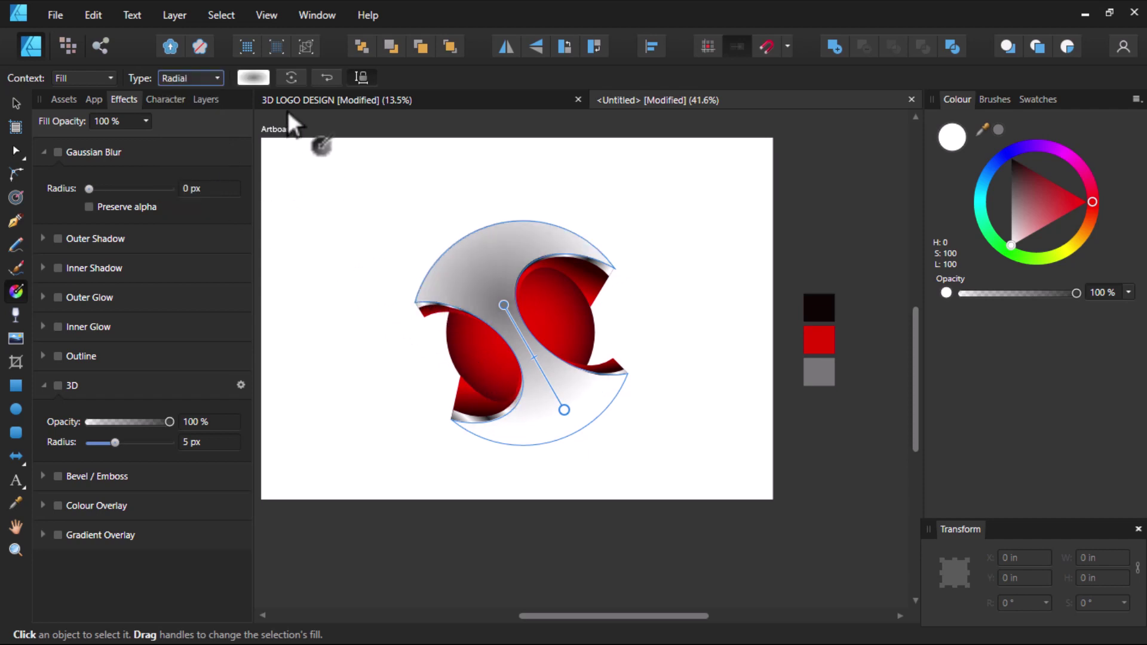
drag(475, 319, 546, 410)
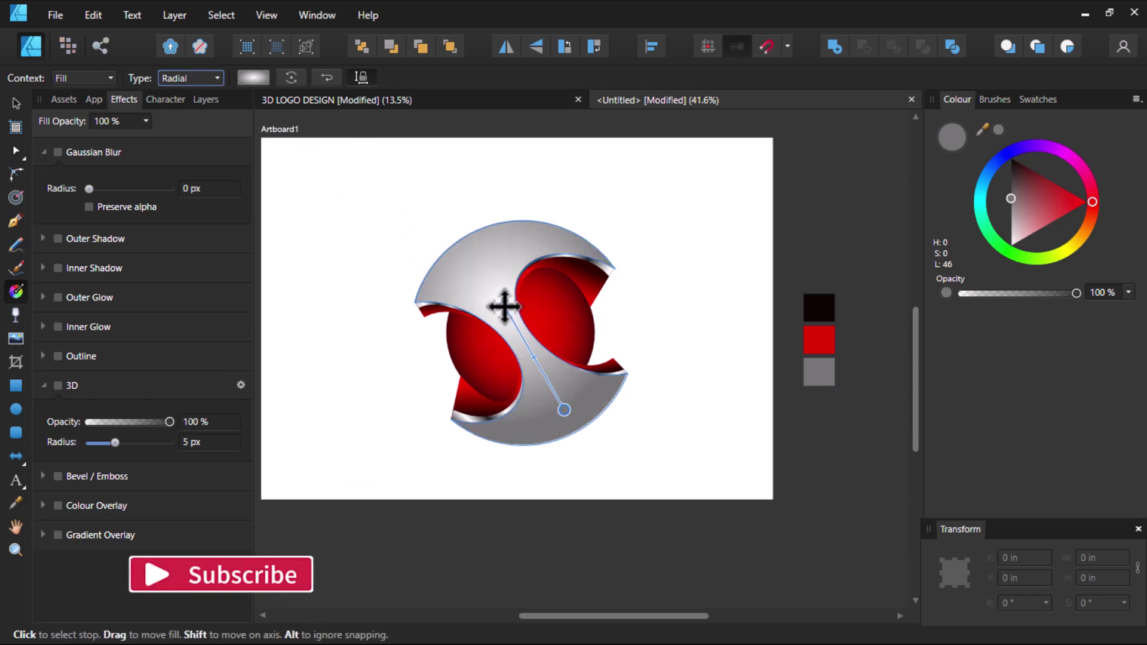
drag(504, 305, 526, 339)
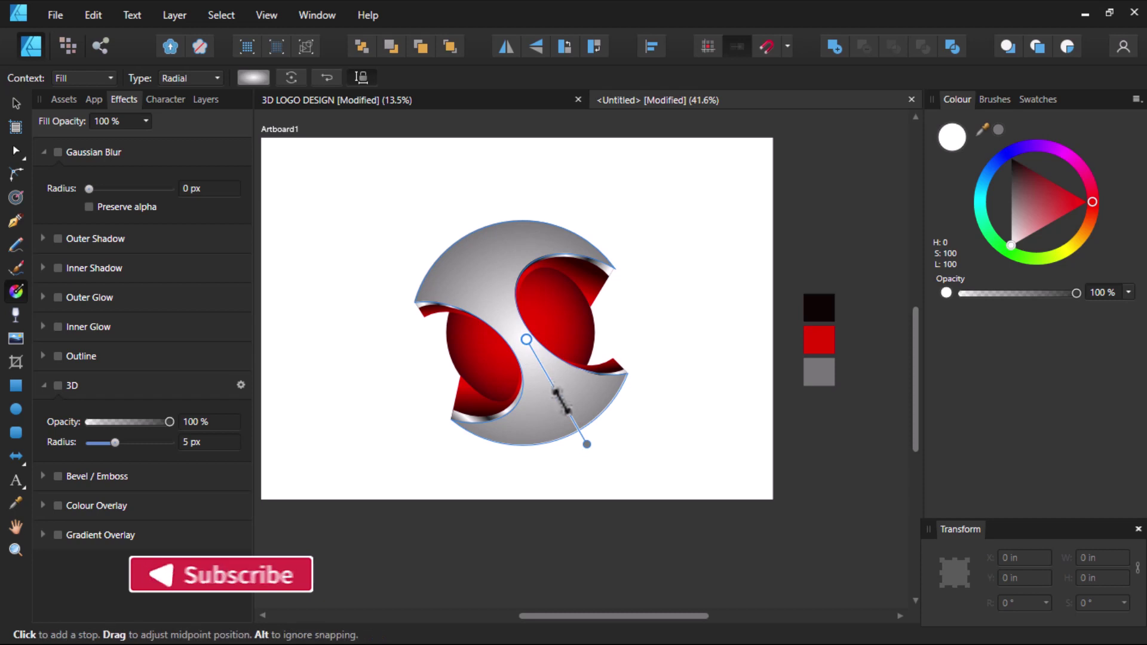
drag(557, 392, 563, 410)
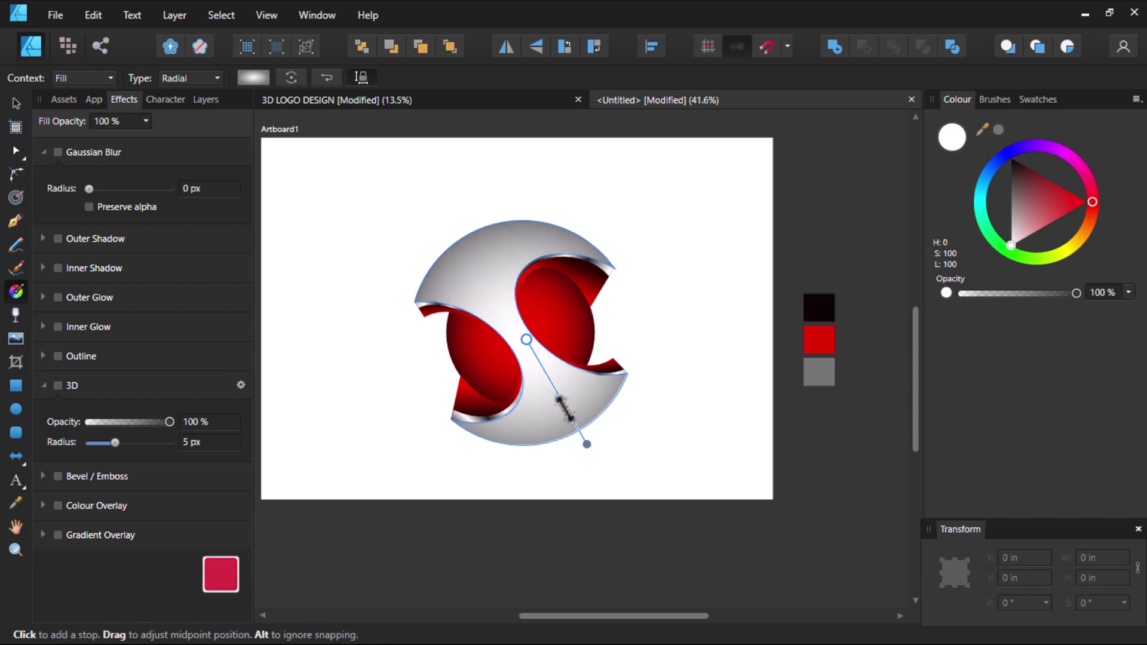
scroll(552, 379, down, 2)
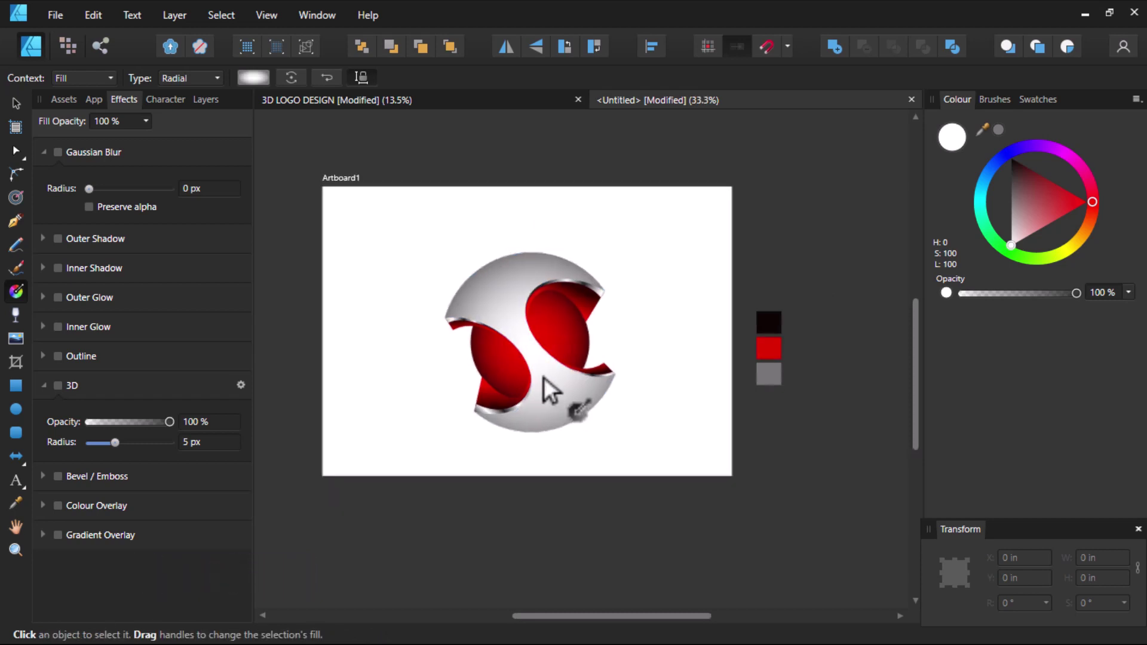
Select the crescent shell with the Move tool, then clear the selection
click(544, 376)
click(554, 341)
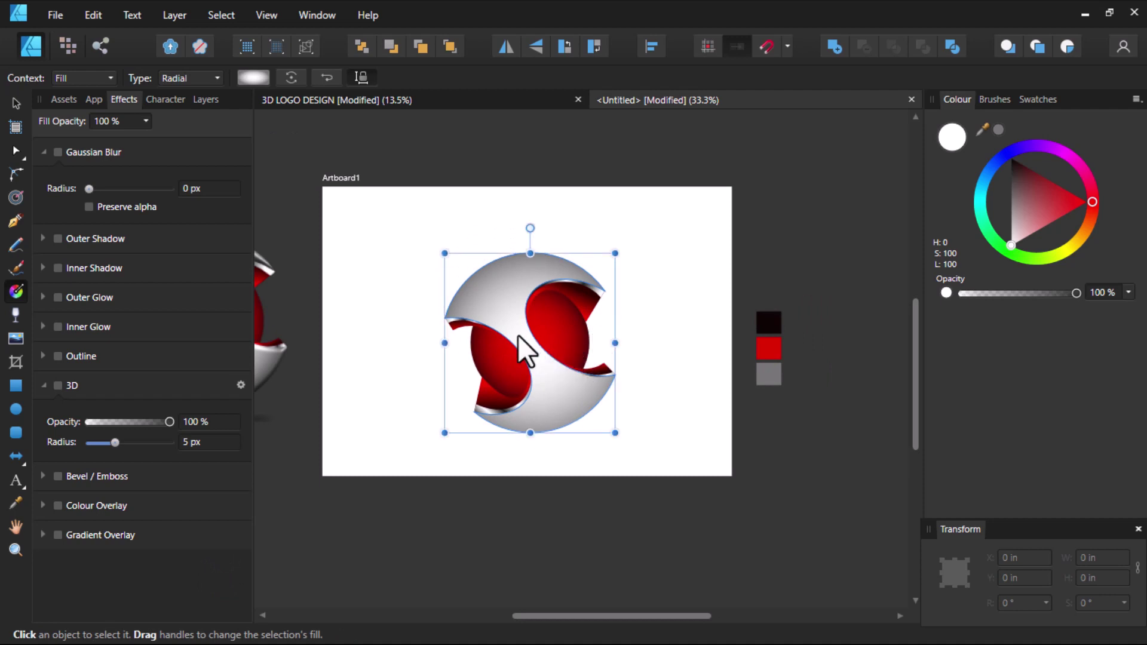
key(v)
scroll(517, 334, up, 1)
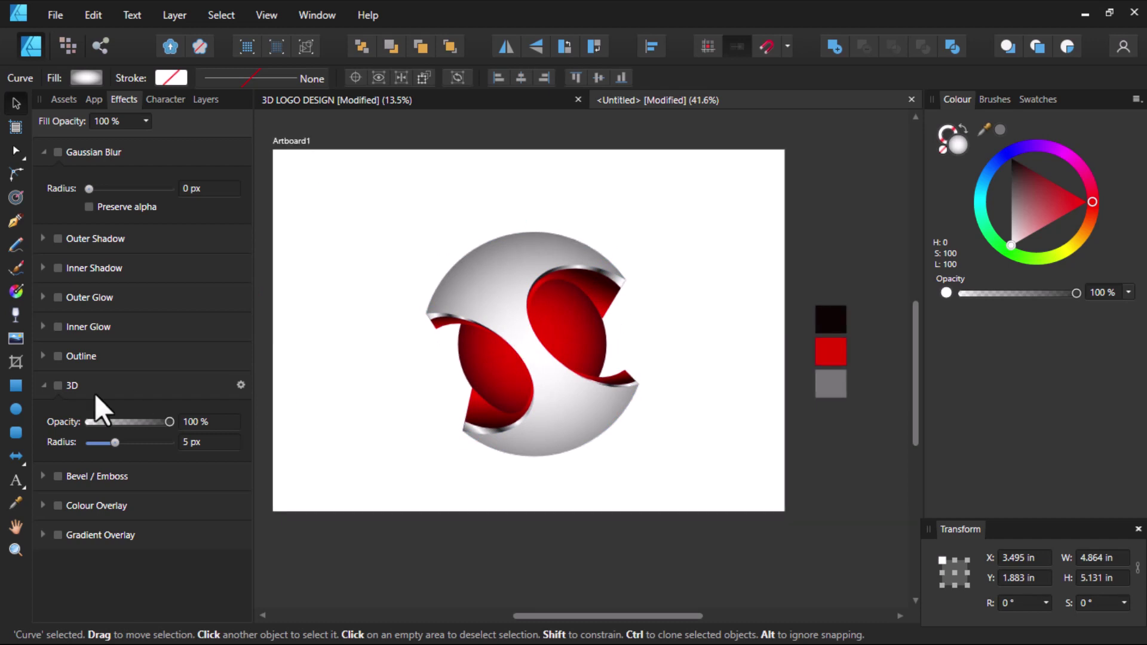
key(ctrl+d)
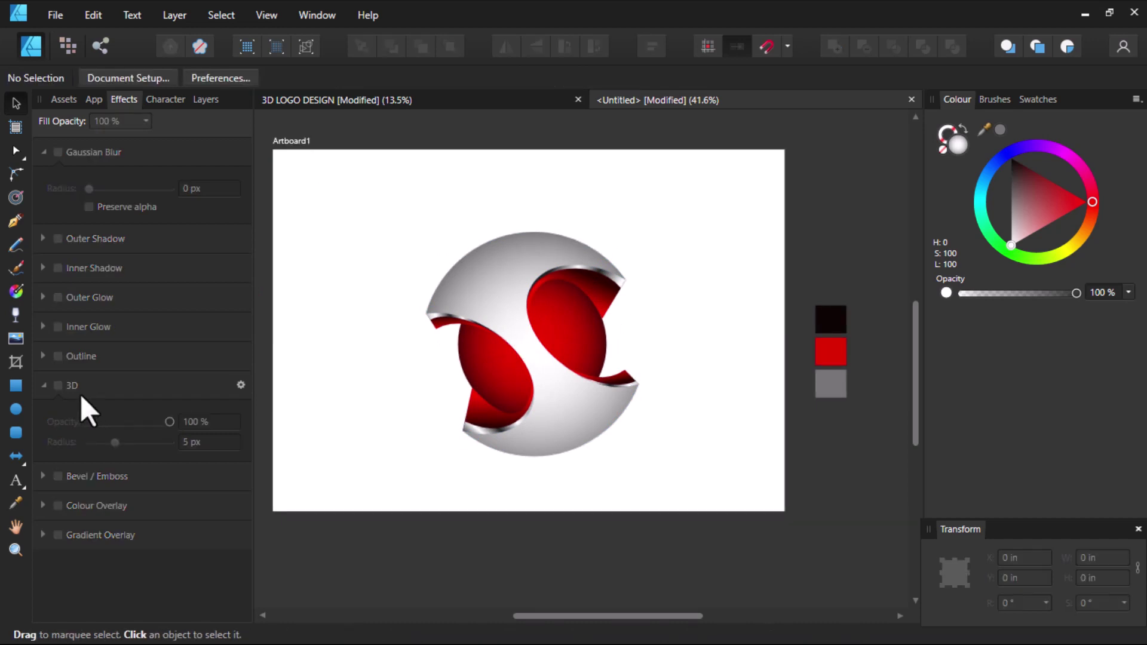
click(60, 385)
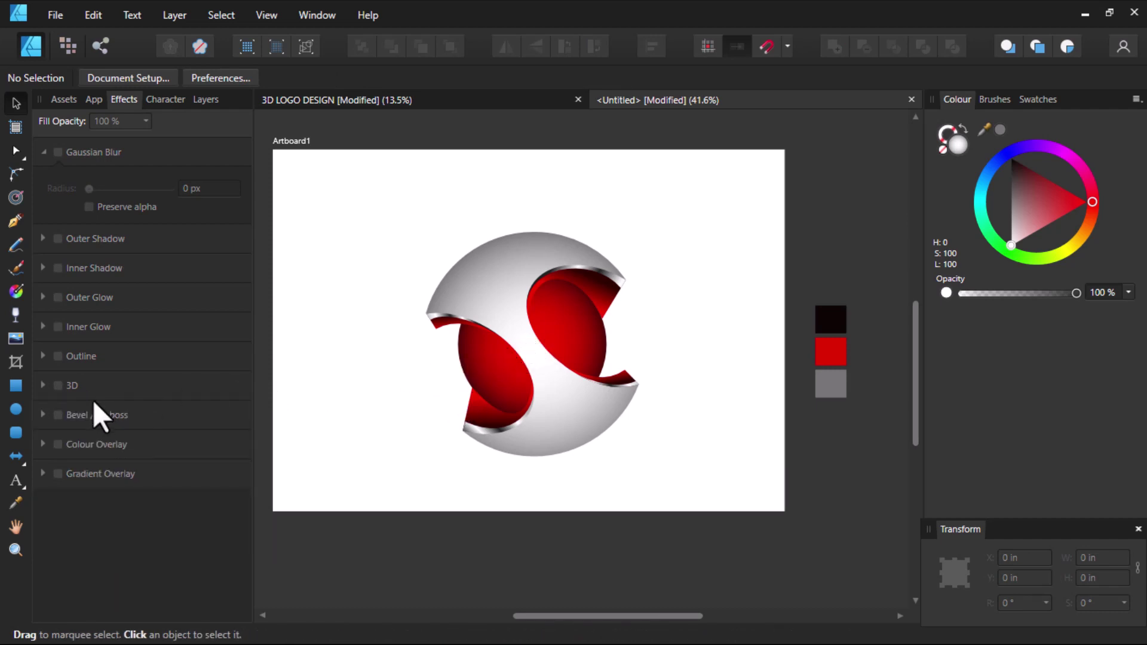
Enable a 3D effect with 40 px radius on the crescent shell, then select all logo parts
click(500, 399)
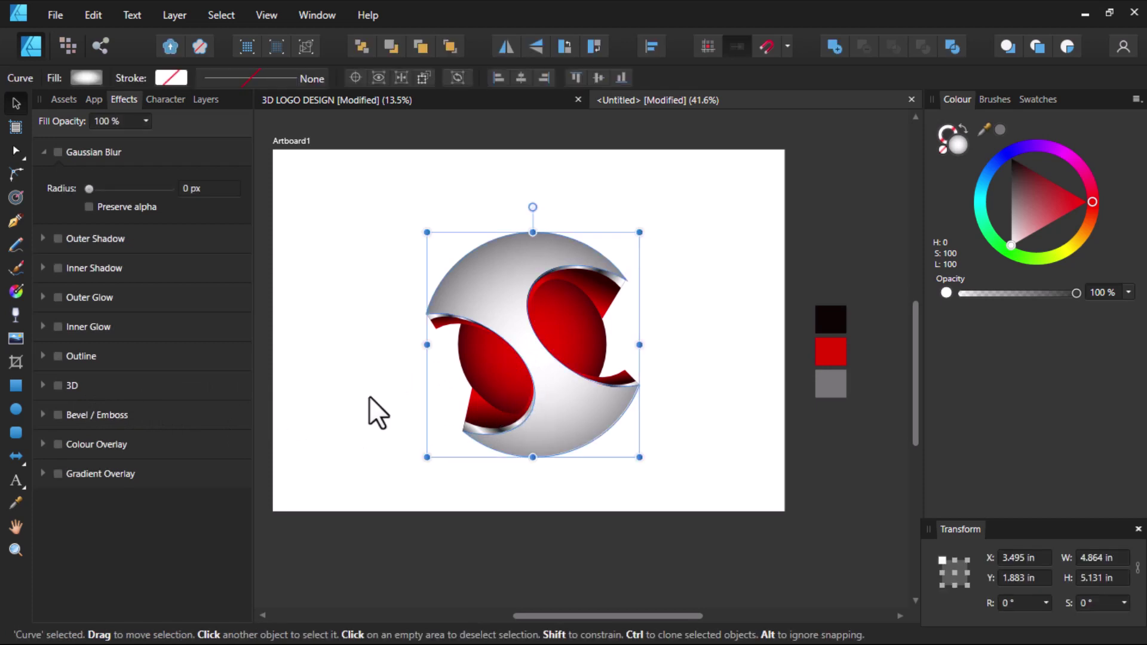
click(59, 385)
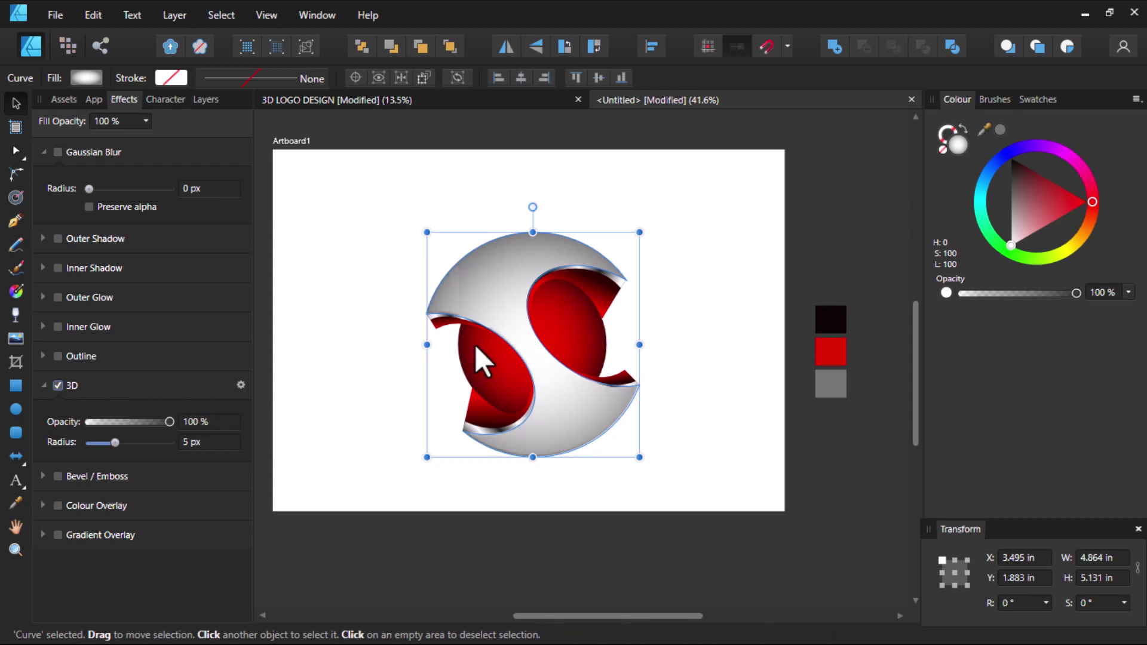
click(193, 442)
text(40)
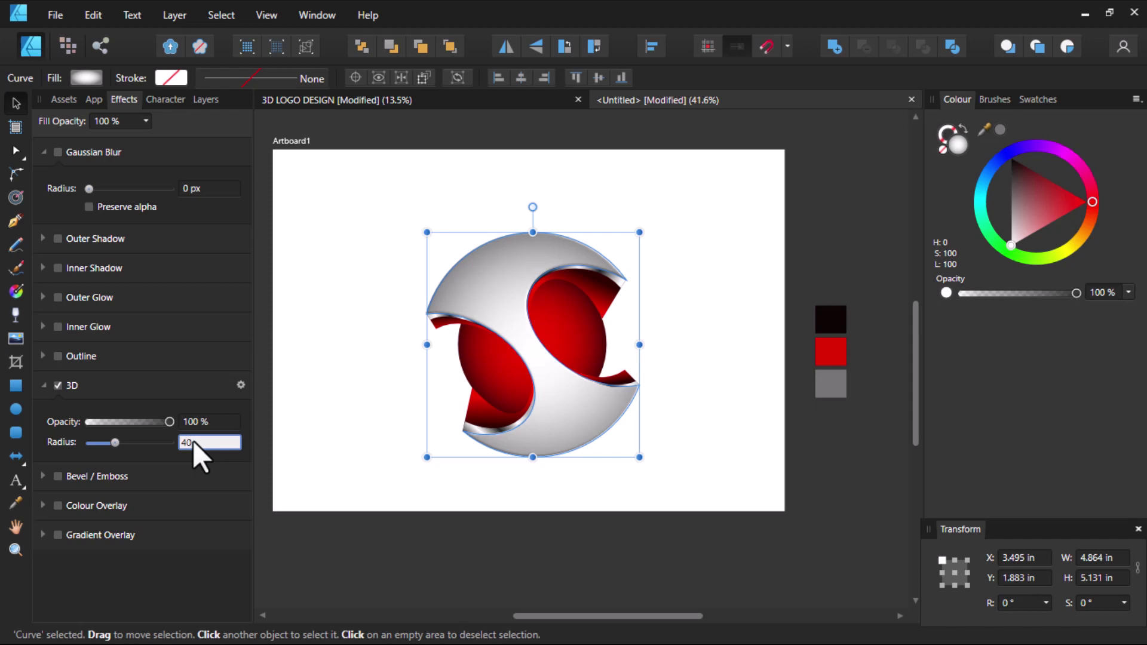
key(Return)
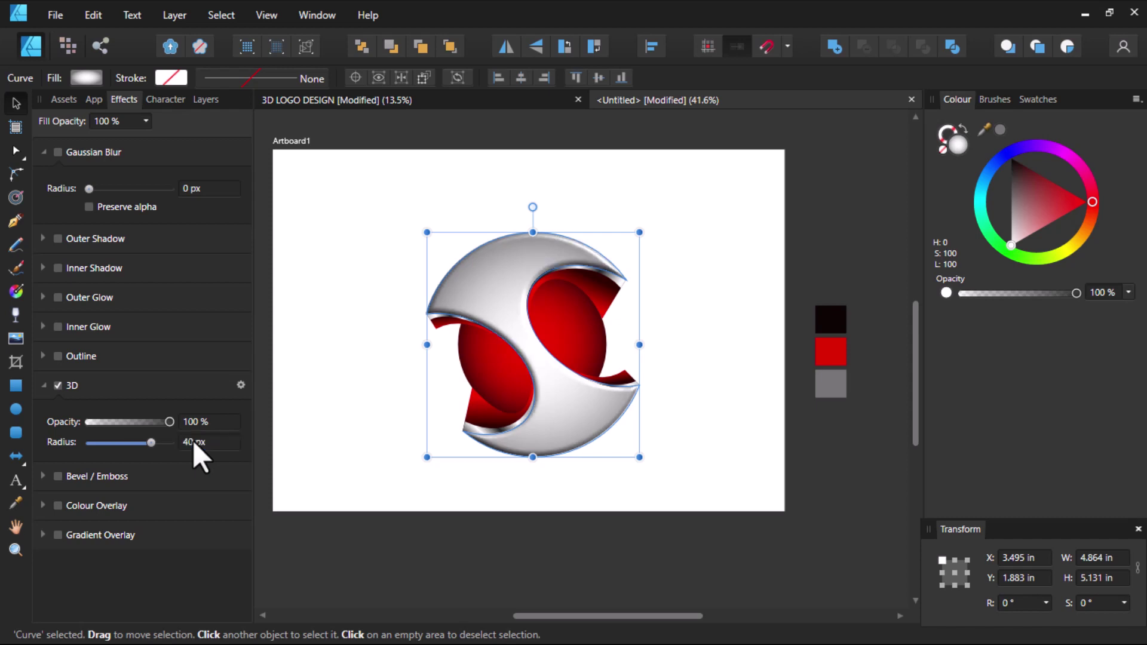
click(332, 353)
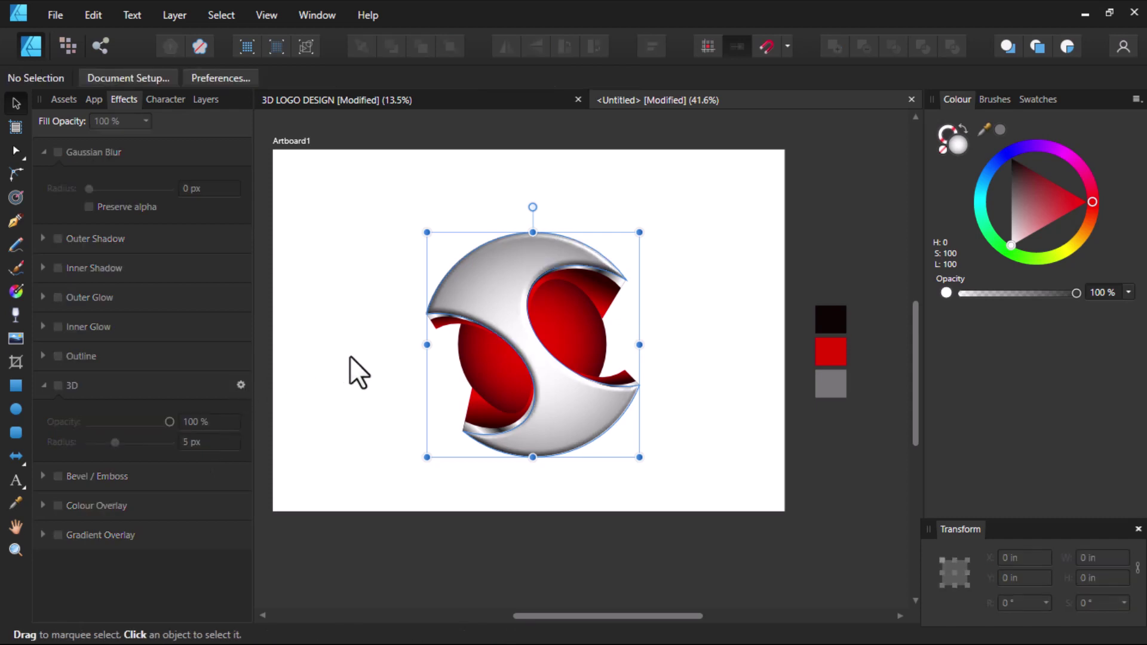
scroll(533, 385, down, 1)
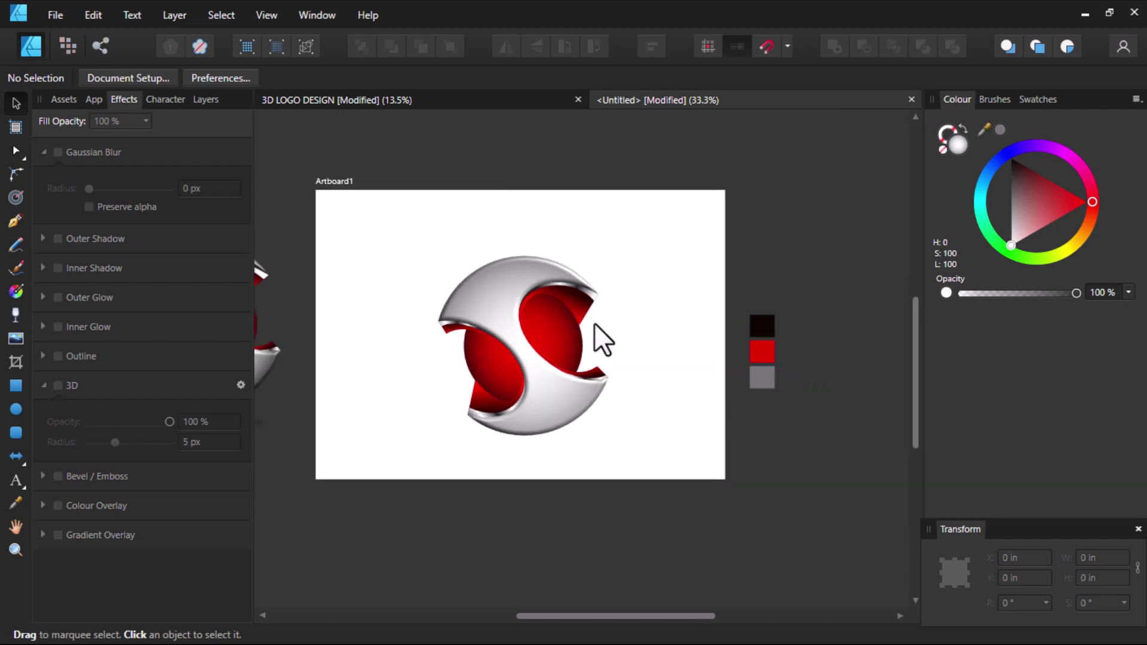
drag(362, 514, 649, 217)
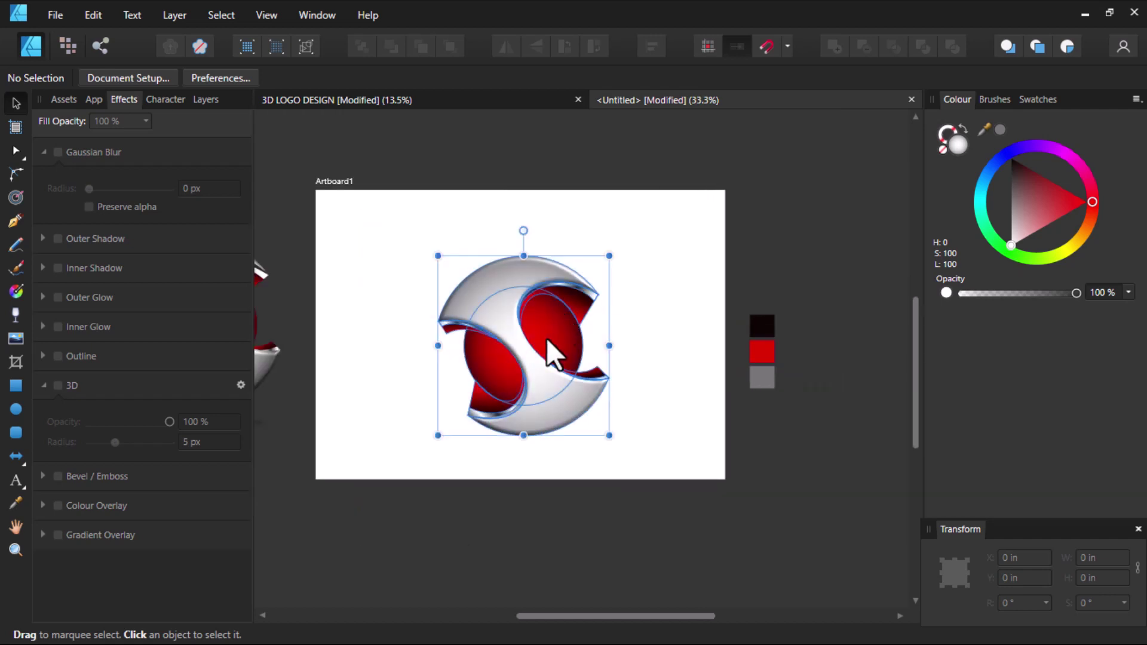
Draw a flat ellipse under the logo and fill it near-black as a shadow
click(496, 508)
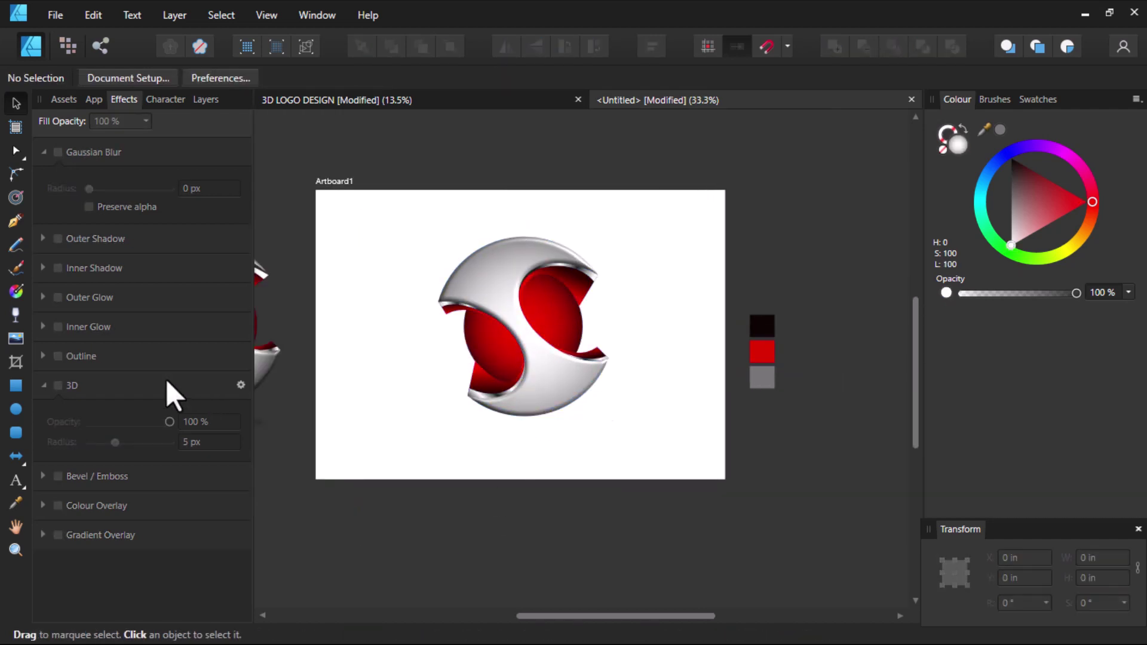
key(m)
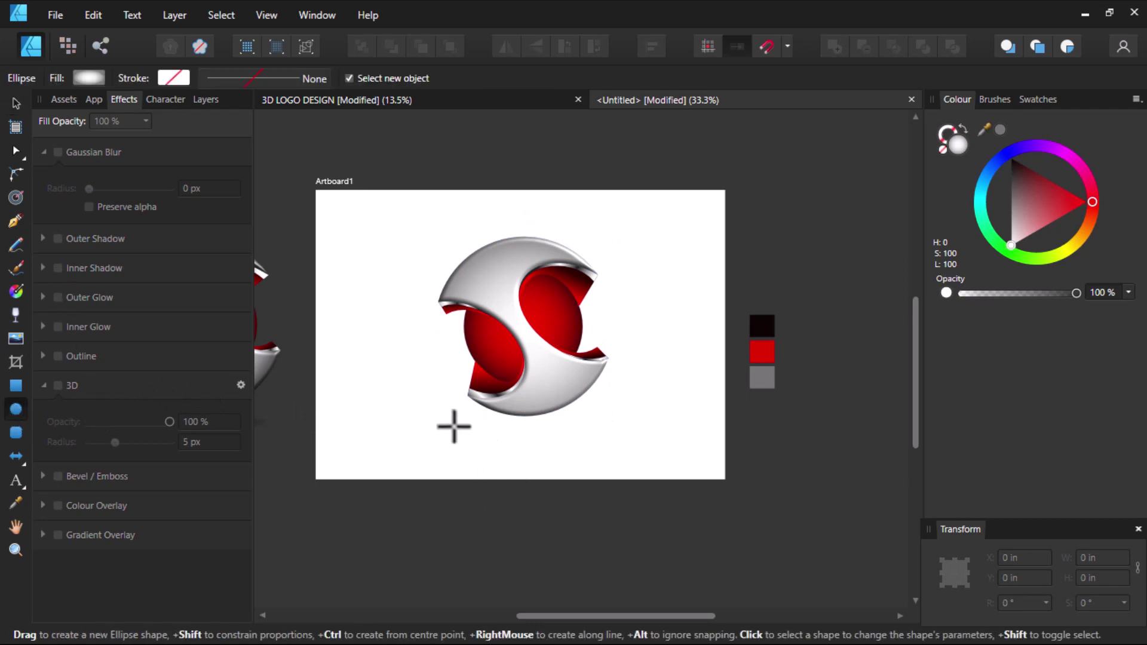
drag(452, 425, 613, 431)
drag(1030, 200, 1005, 150)
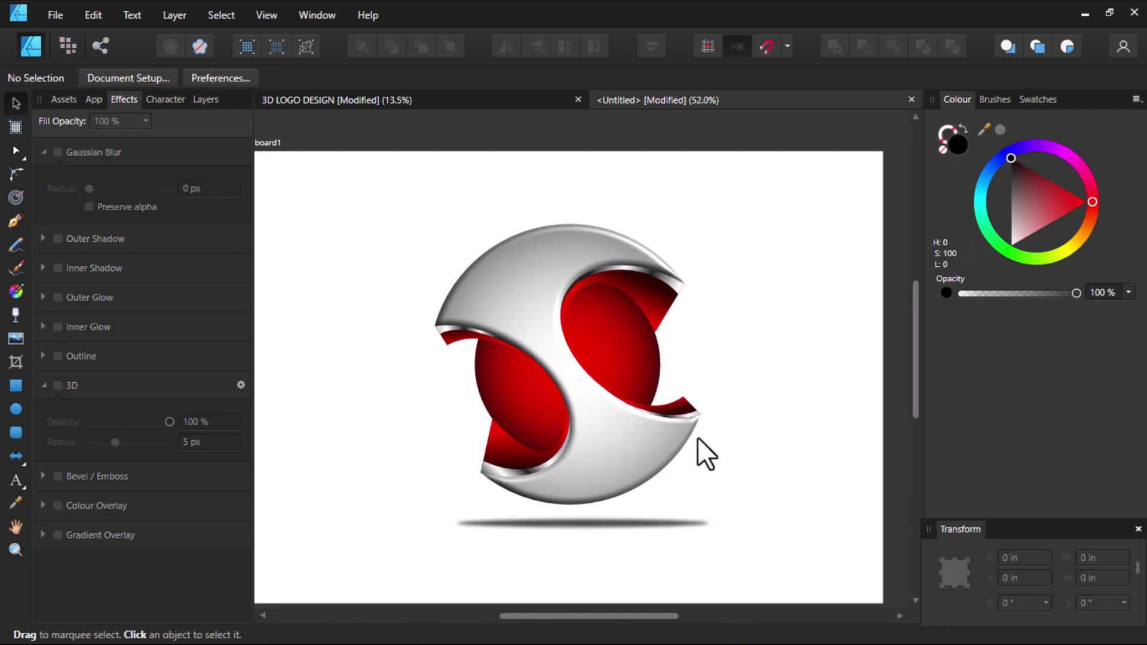